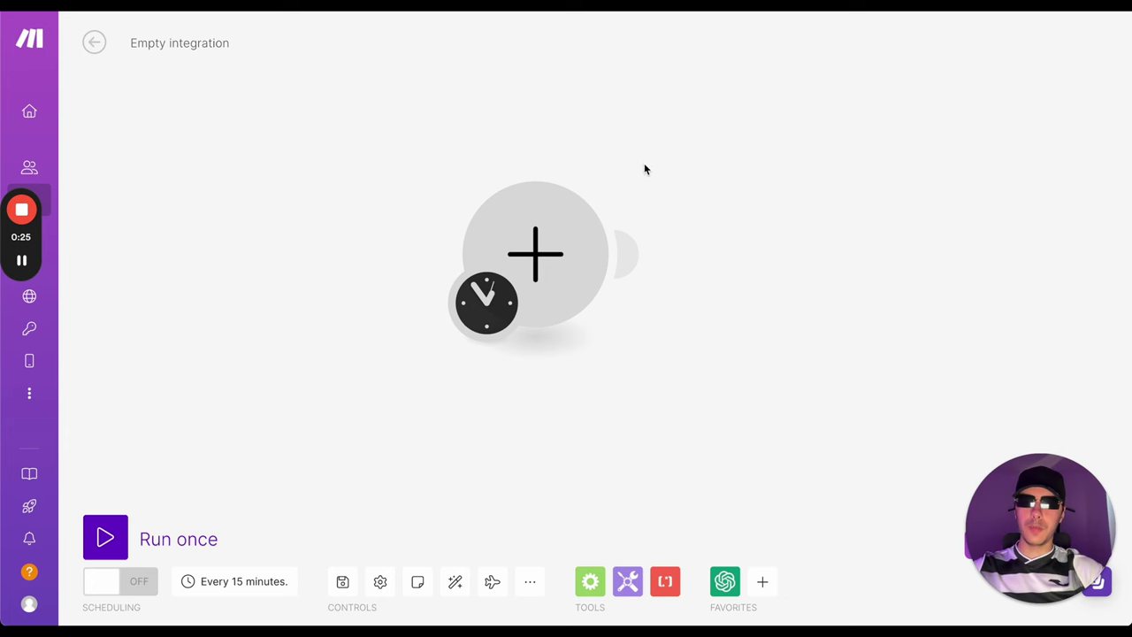
Add the OpenAI (ChatGPT, Whisper, DALL-E) "Message an Assistant" module as the first module of the empty scenario.
left_click(587, 260)
left_click(698, 198)
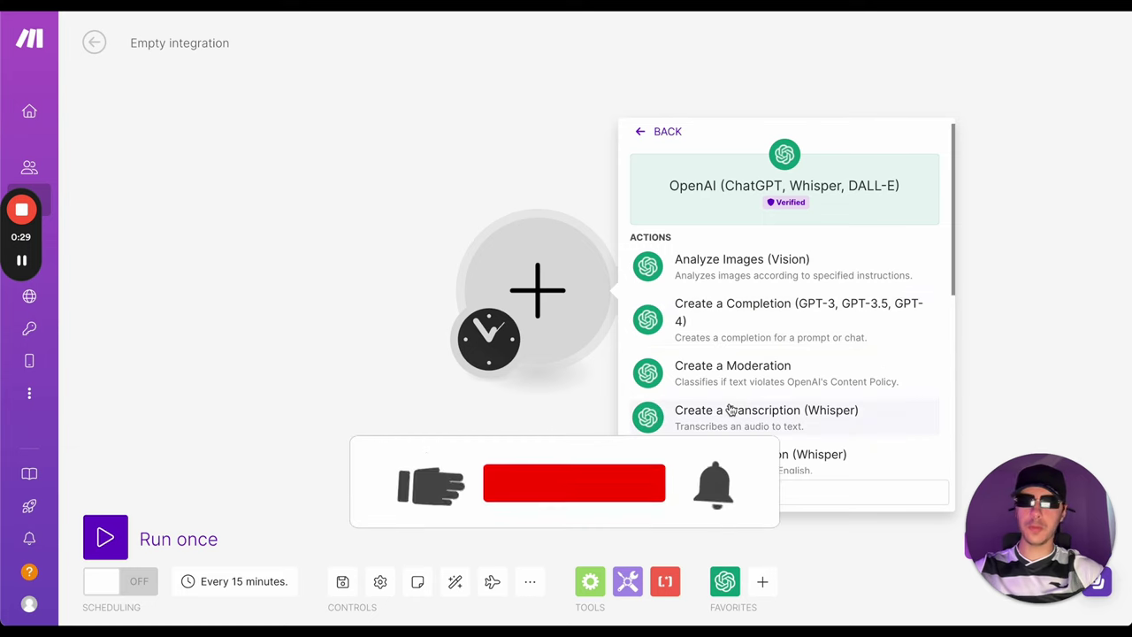
scroll(730, 410, "down", 2)
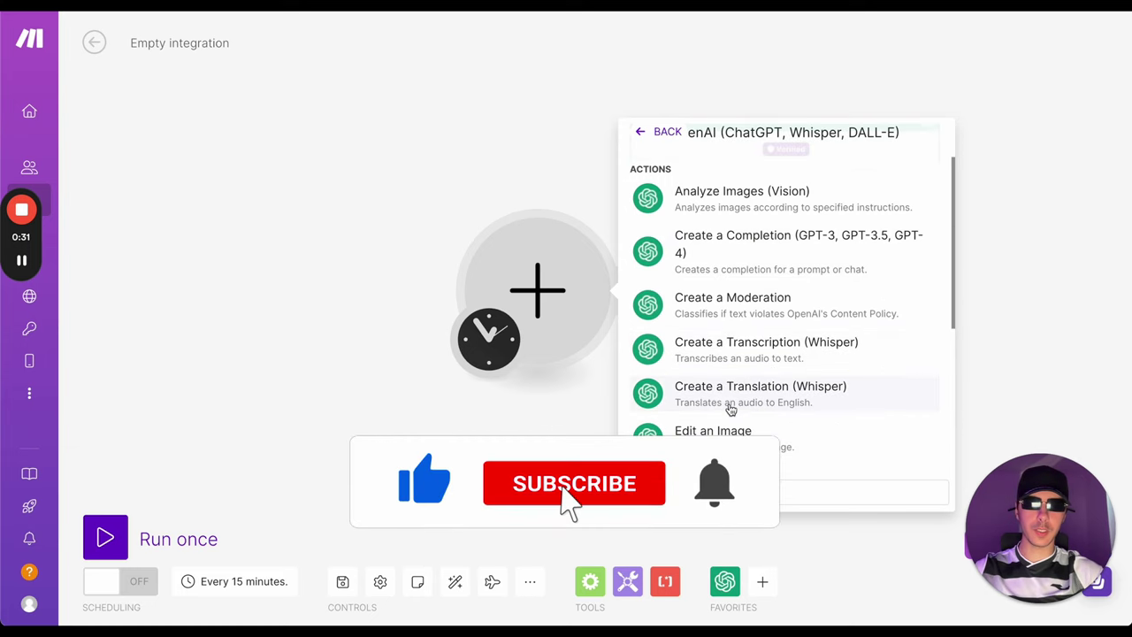
scroll(730, 409, "up", 3)
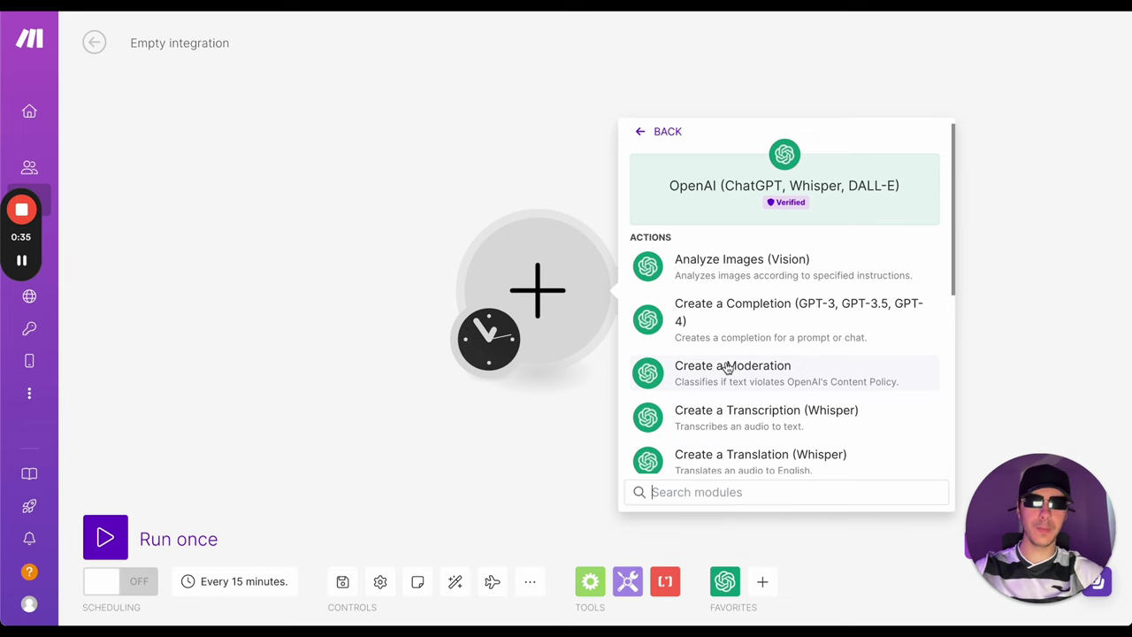
scroll(732, 393, "down", 5)
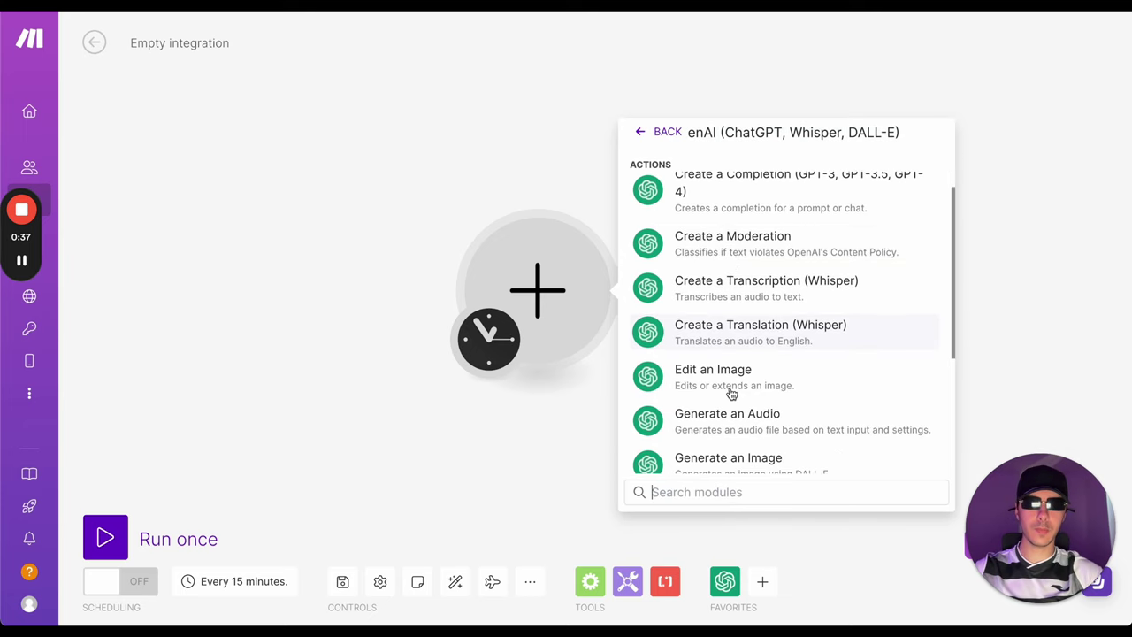
scroll(731, 394, "down", 1)
left_click(745, 331)
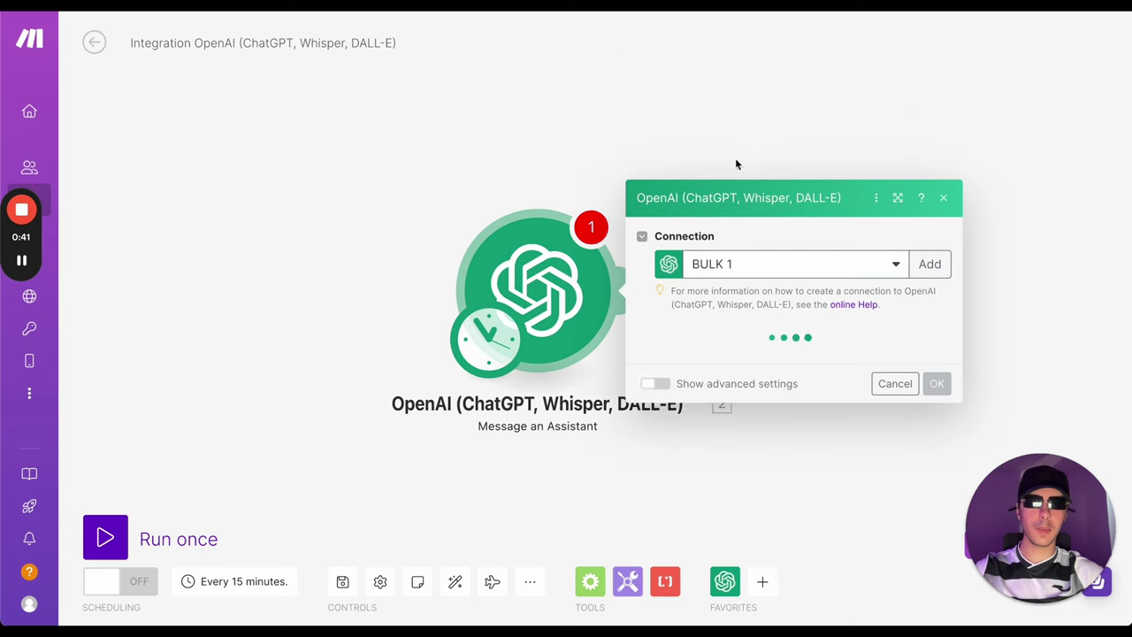
Set the OpenAI module's connection to MASTER.
left_click(722, 173)
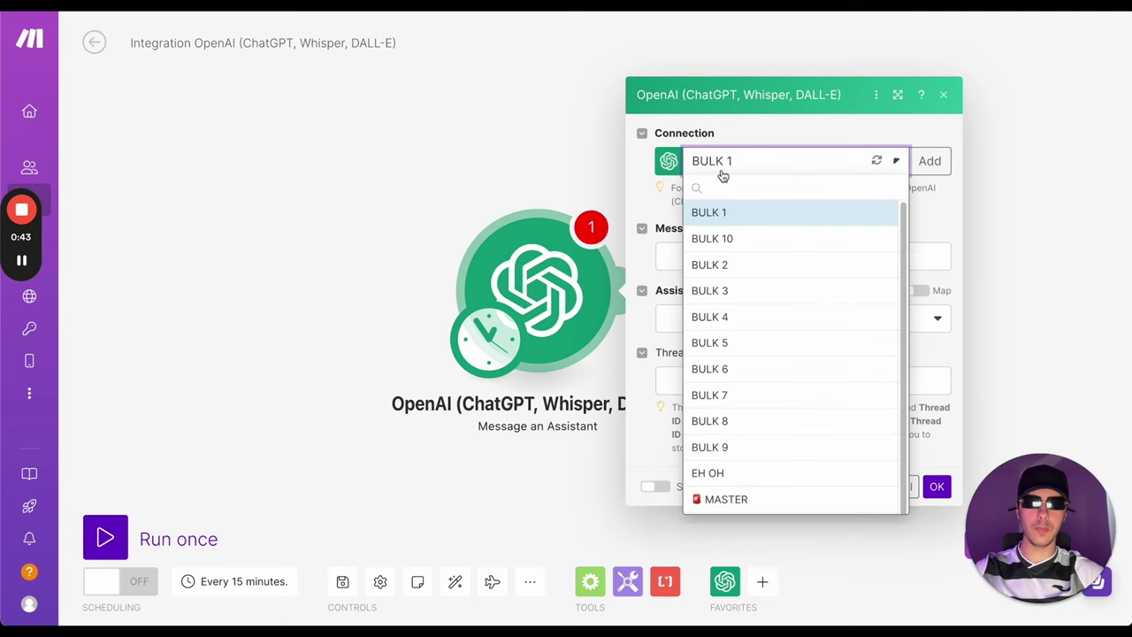
left_click(741, 497)
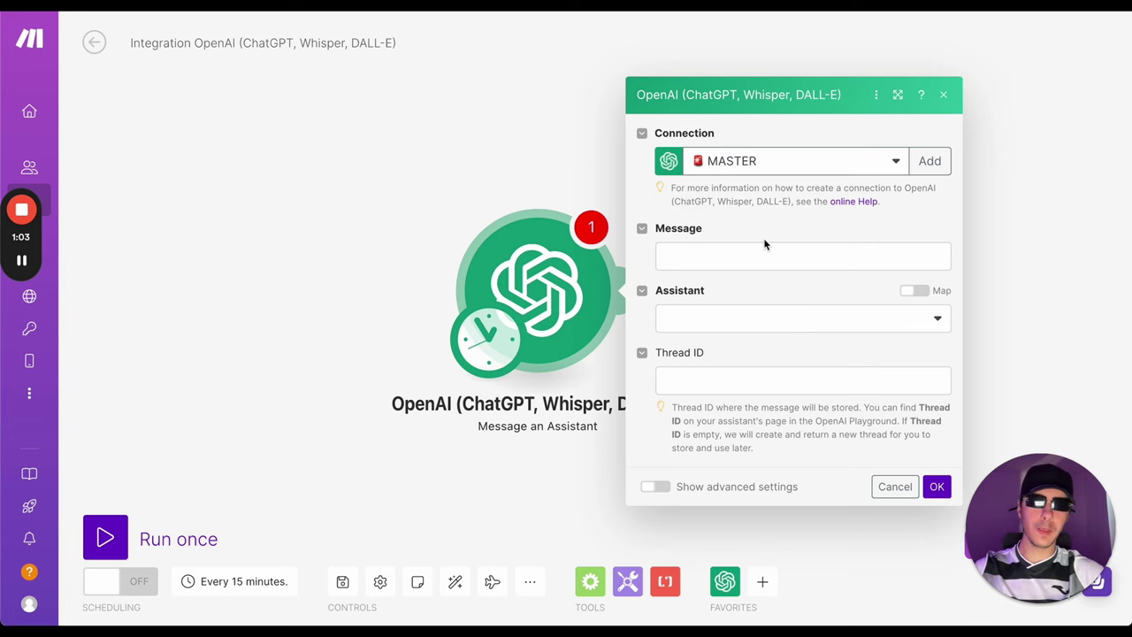
scroll(356, 229, "right", 2)
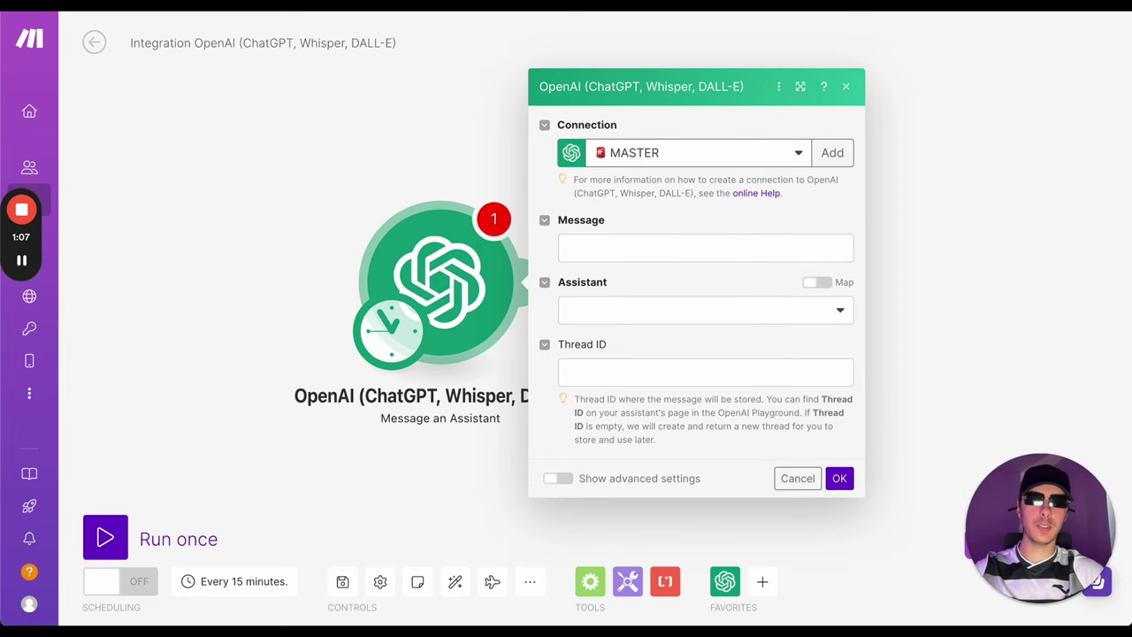
Switch to ChatGPT in a new browser tab and open the CopyAgent GPT.
key("super+t")
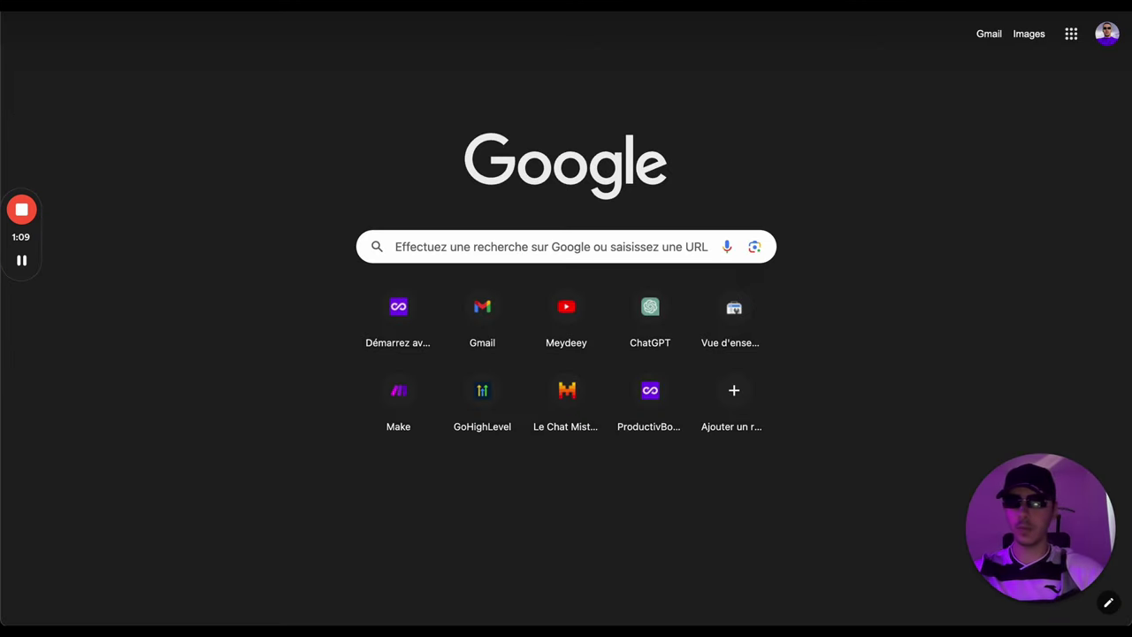
key("Return")
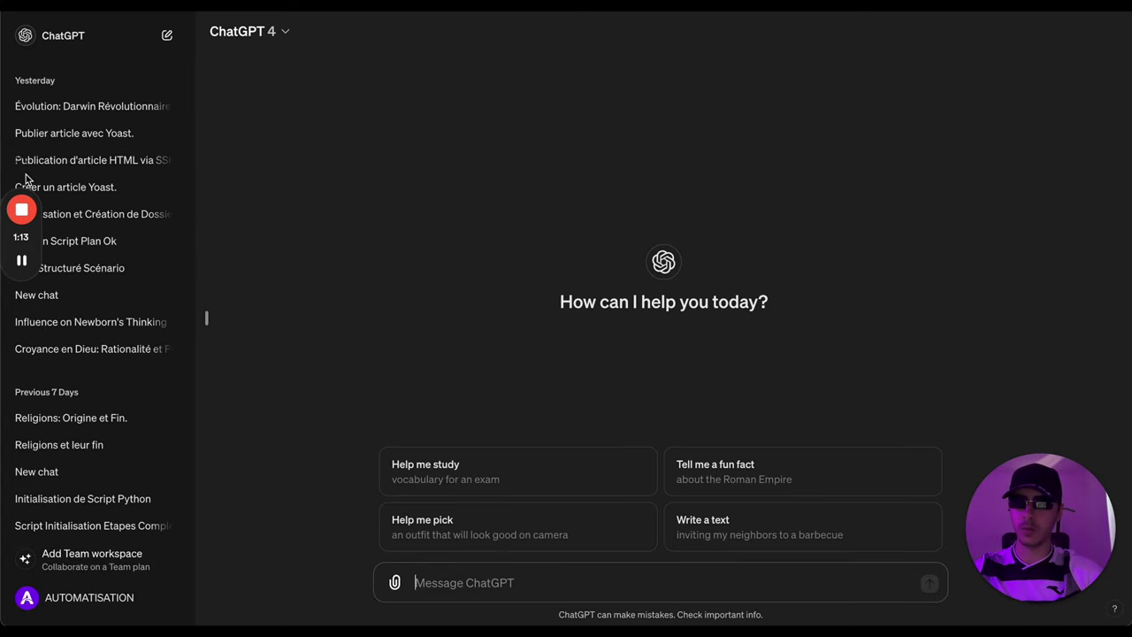
left_click_drag(26, 179, 1111, 12)
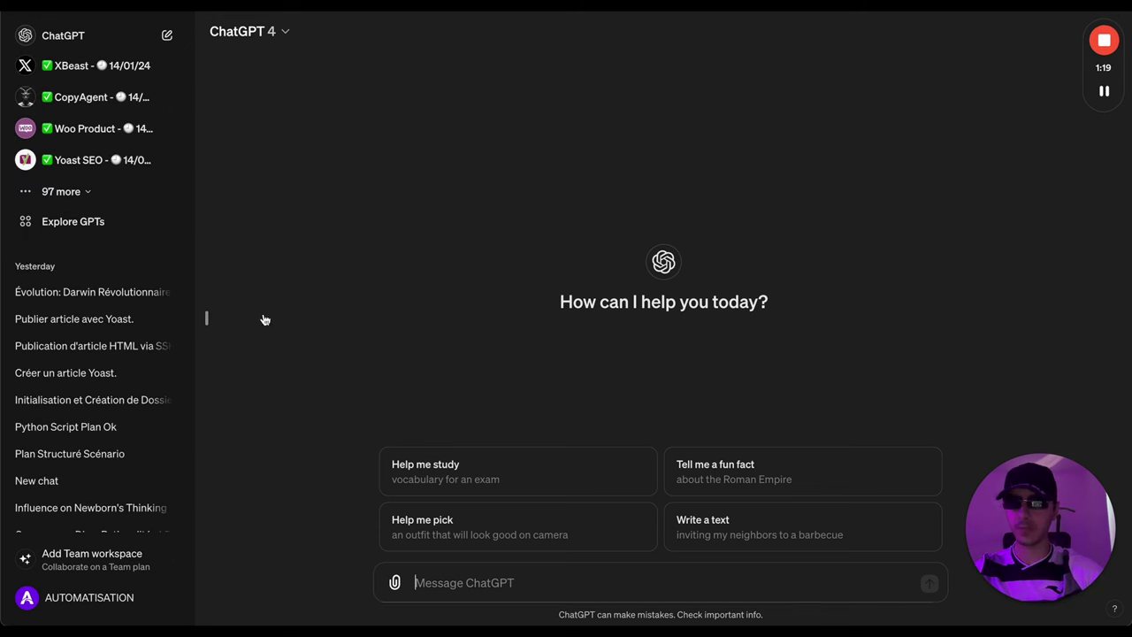
left_click(75, 107)
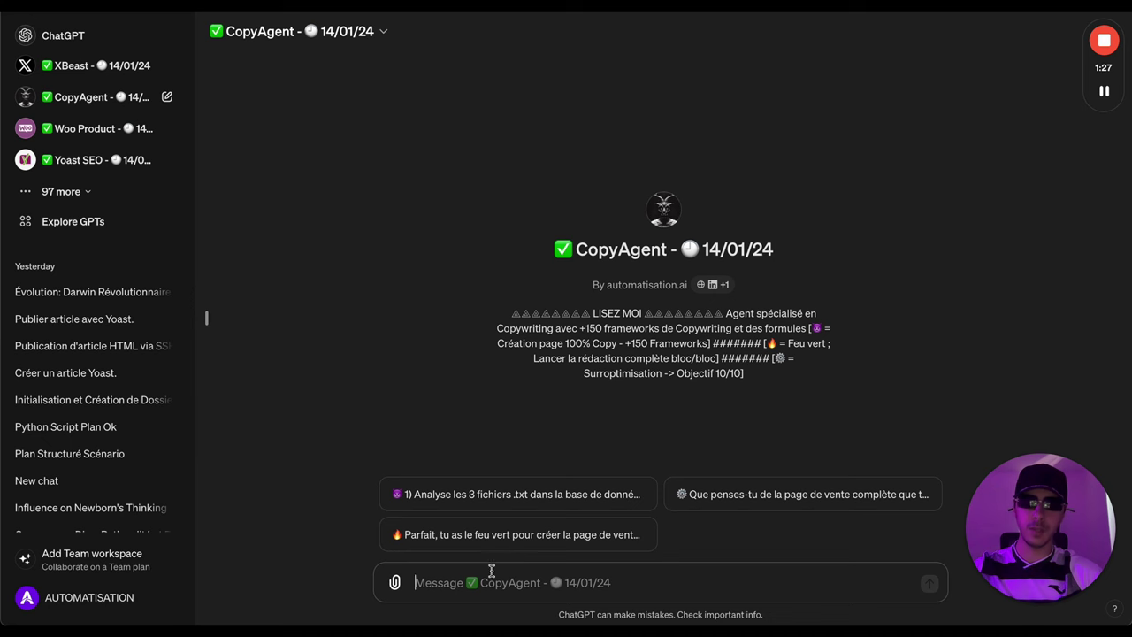
Send CopyAgent the prompt "Rédige moi une histoire".
type("Redige ")
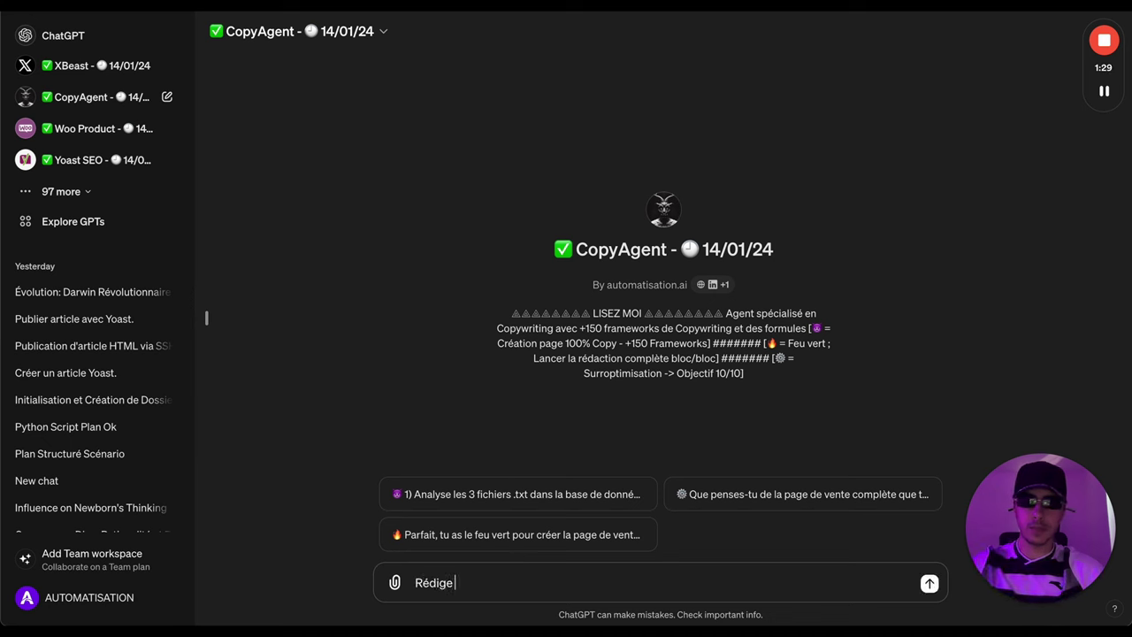
type("moi une ")
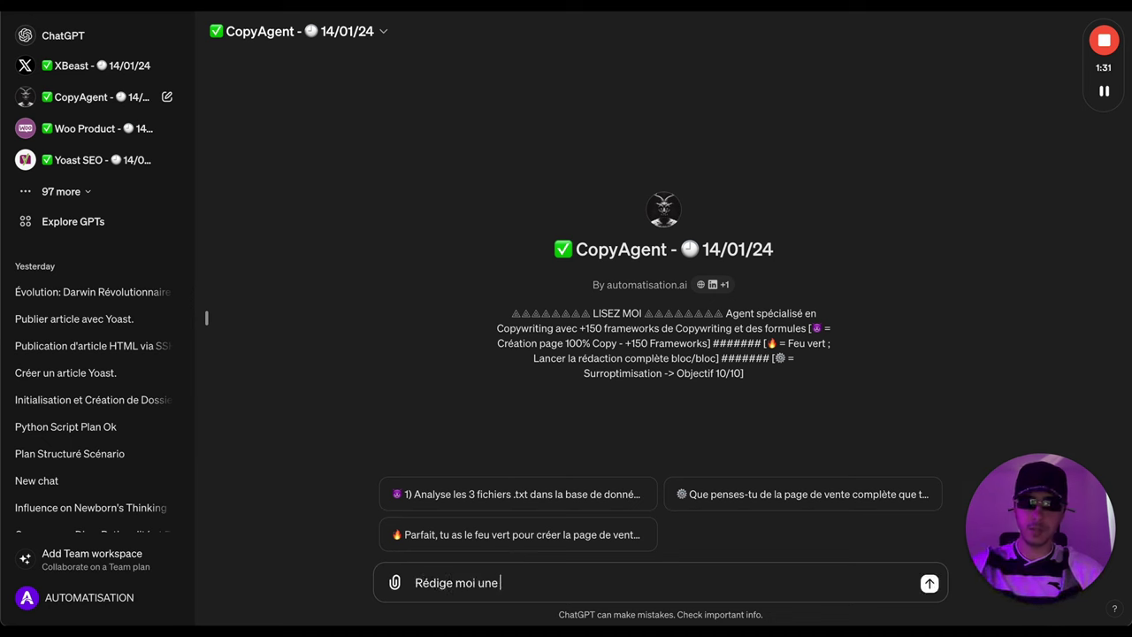
type("histoire")
key("Return")
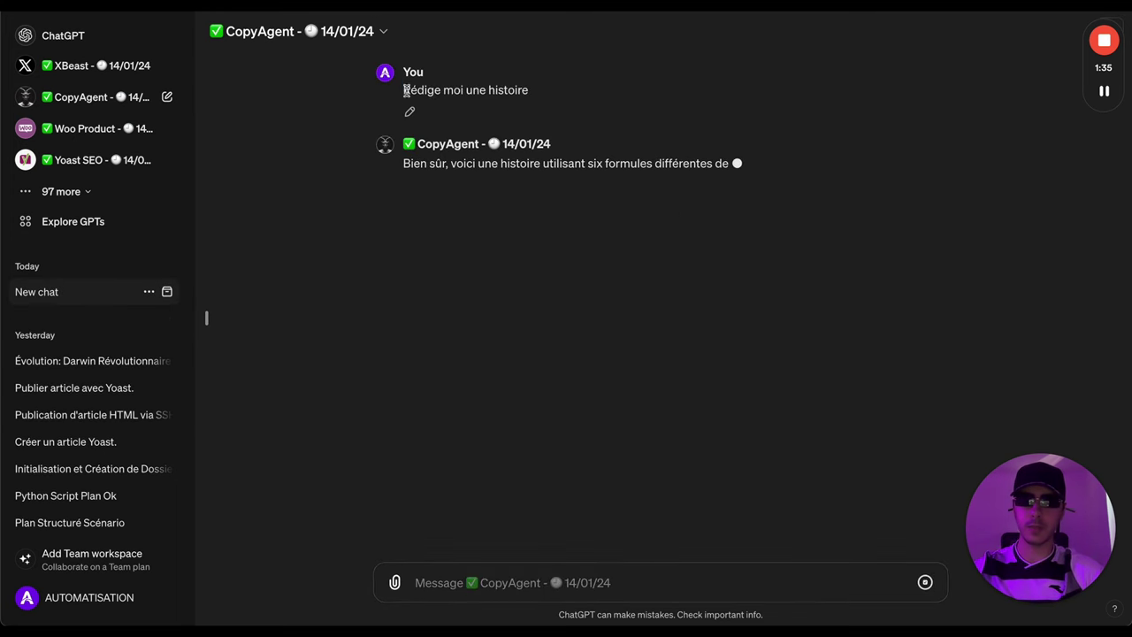
Highlight the sent prompt and the generated reply to examine the first exchange of the conversation.
left_click_drag(406, 90, 534, 93)
triple_click(504, 90)
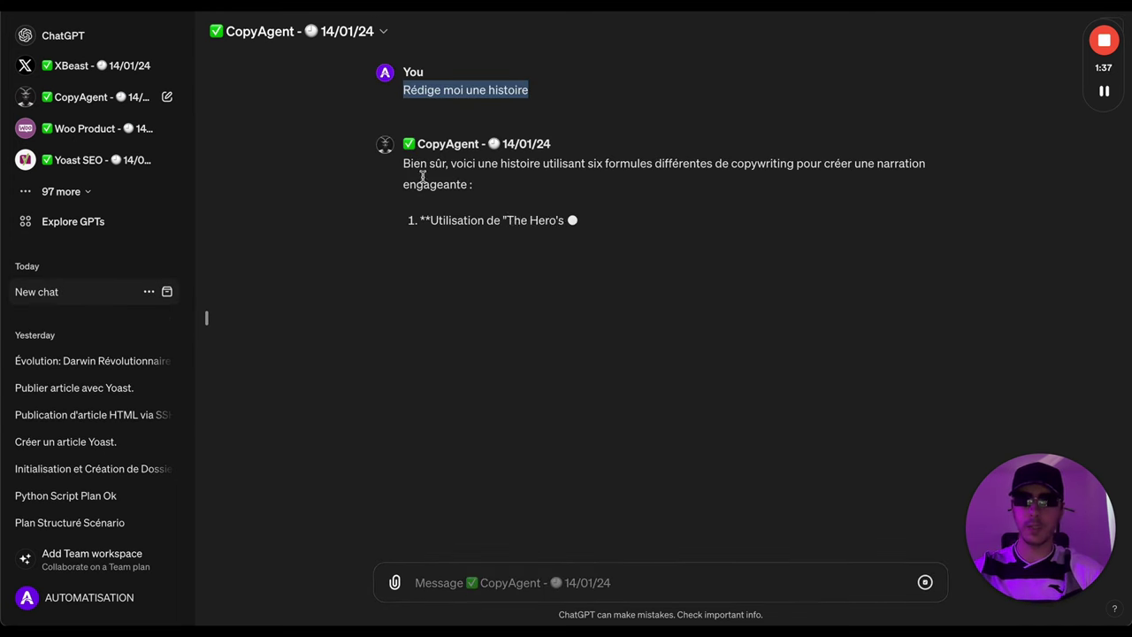
left_click_drag(404, 163, 708, 231)
left_click(622, 256)
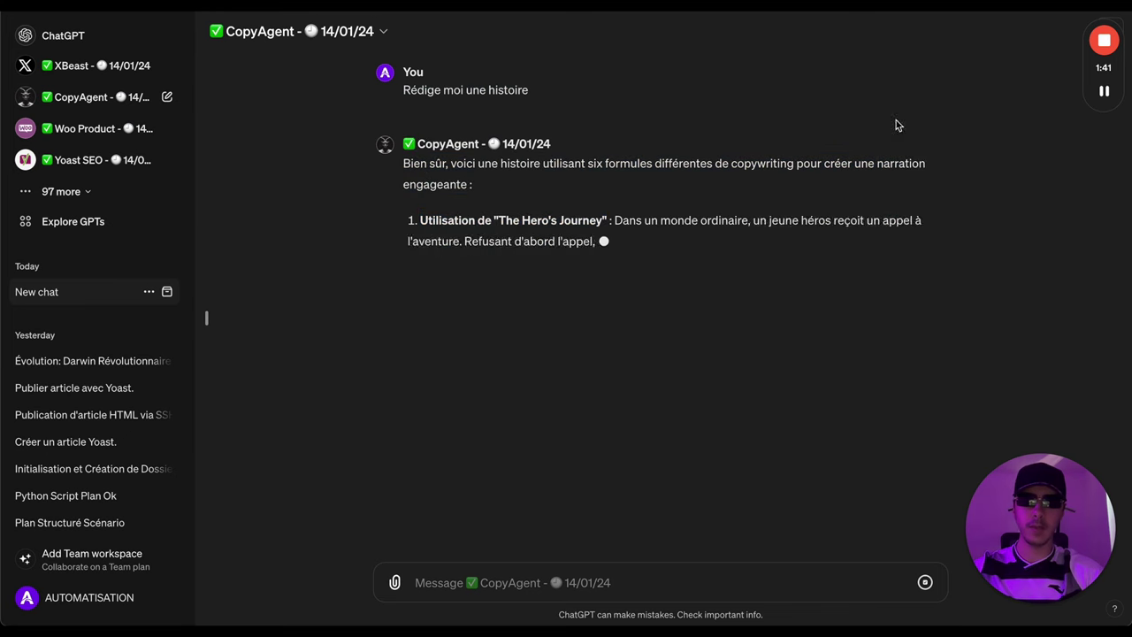
left_click(412, 222)
mouse_move(405, 168)
left_mouse_down()
mouse_move(478, 185)
mouse_move(721, 407)
left_mouse_up()
Draft the follow-up message "Améliore l'histoire" for CopyAgent without sending it.
left_click(569, 576)
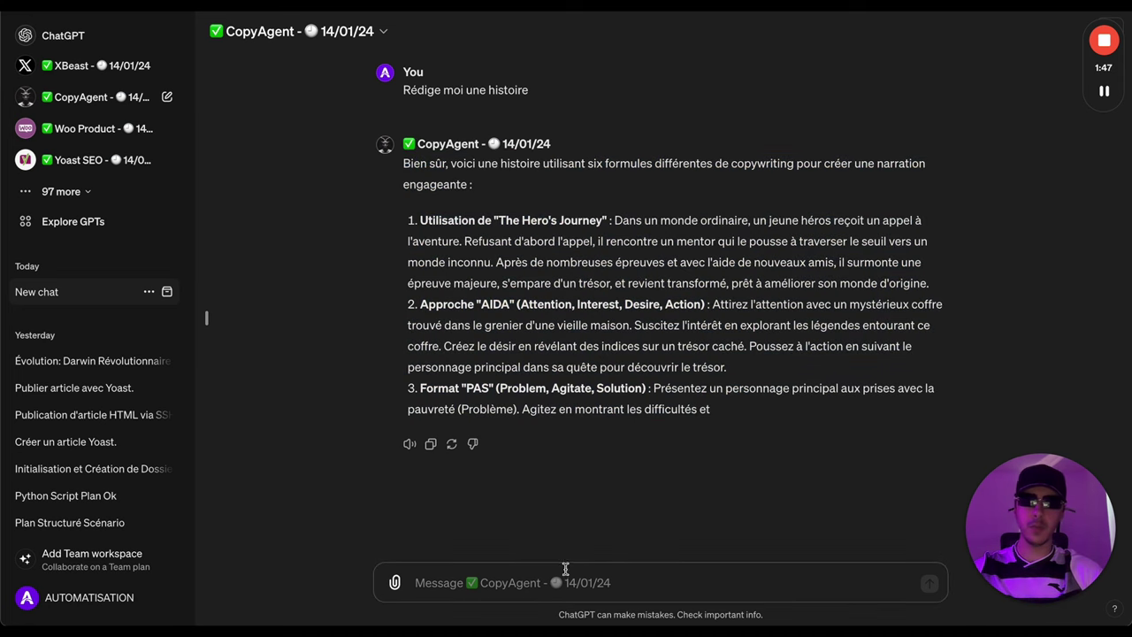
type("Am")
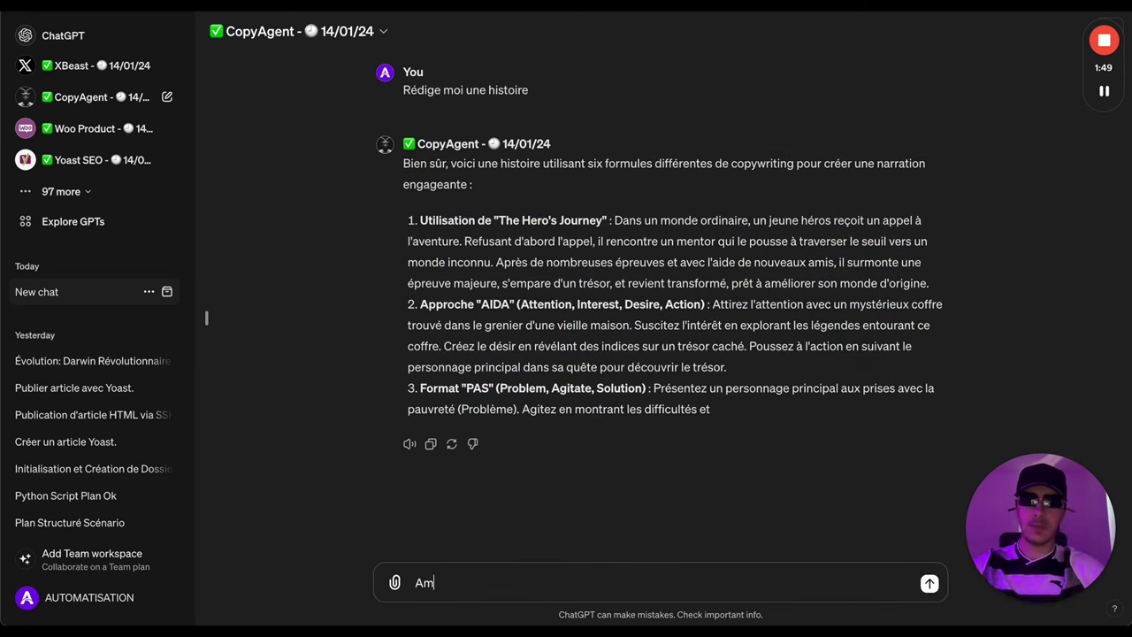
type("éliore l")
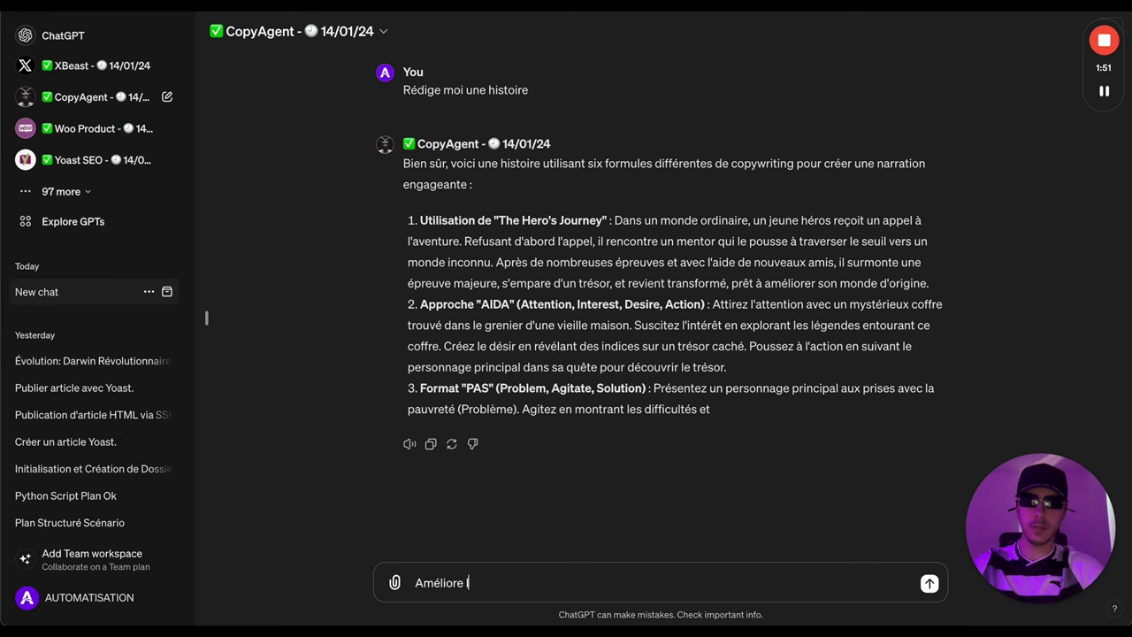
type("'histoire")
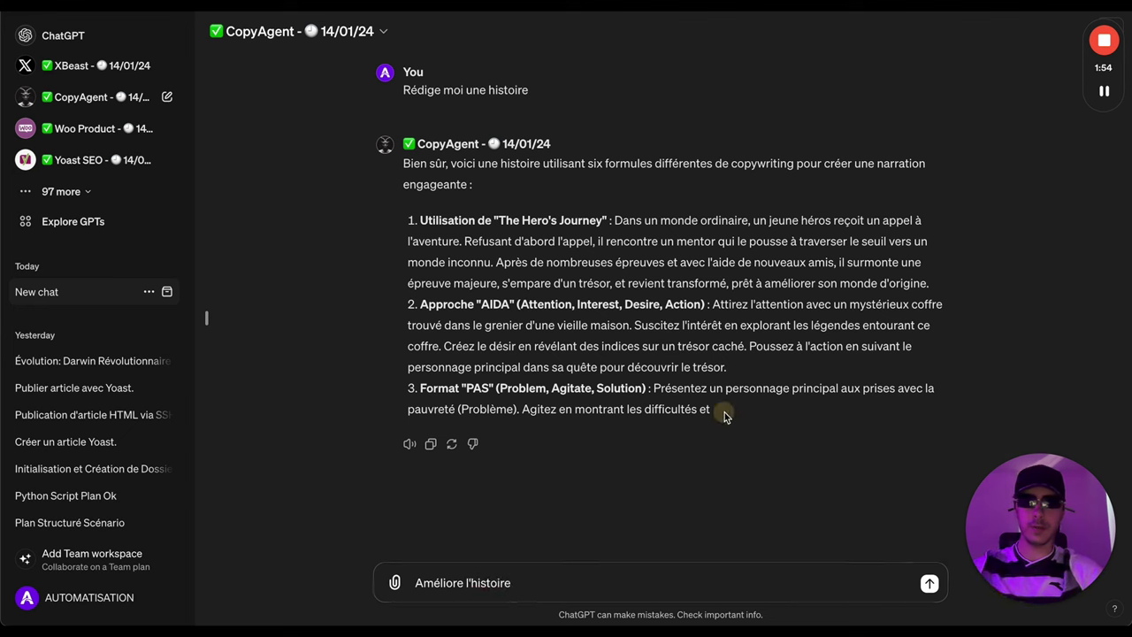
Review the conversation context by highlighting the story reply and the original prompt in turn.
left_click_drag(722, 412, 374, 267)
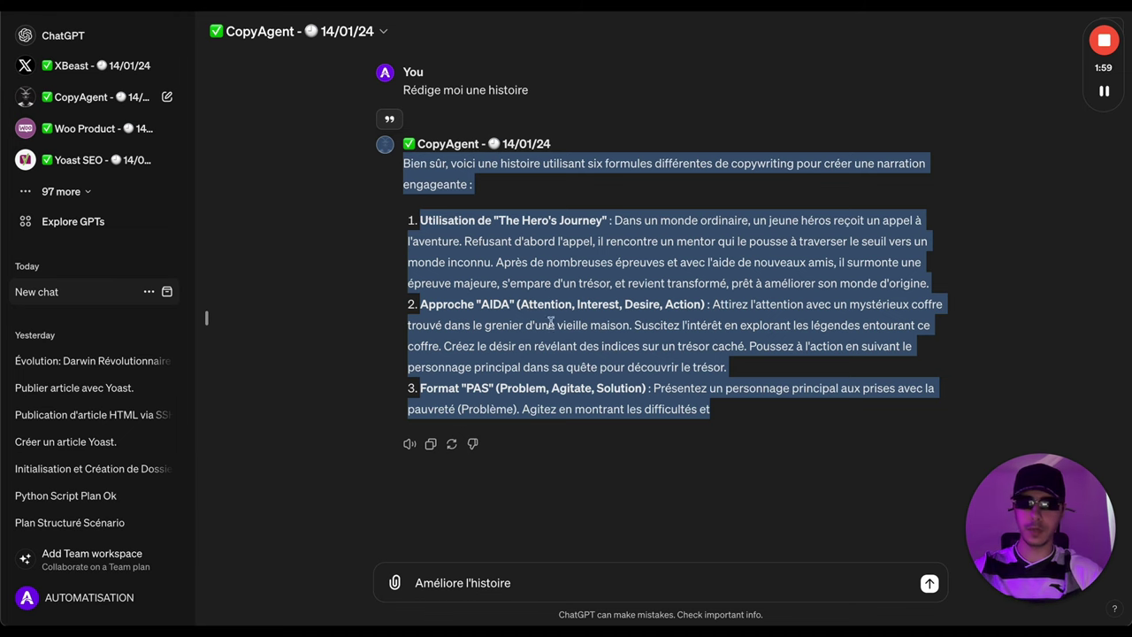
left_click_drag(734, 414, 401, 167)
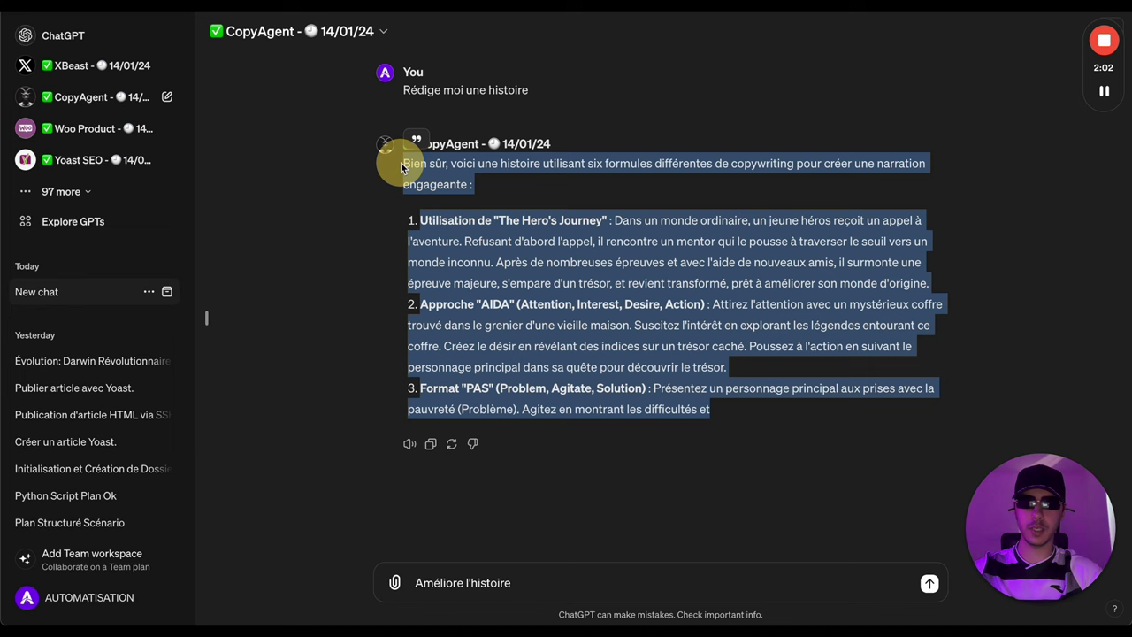
triple_click(423, 92)
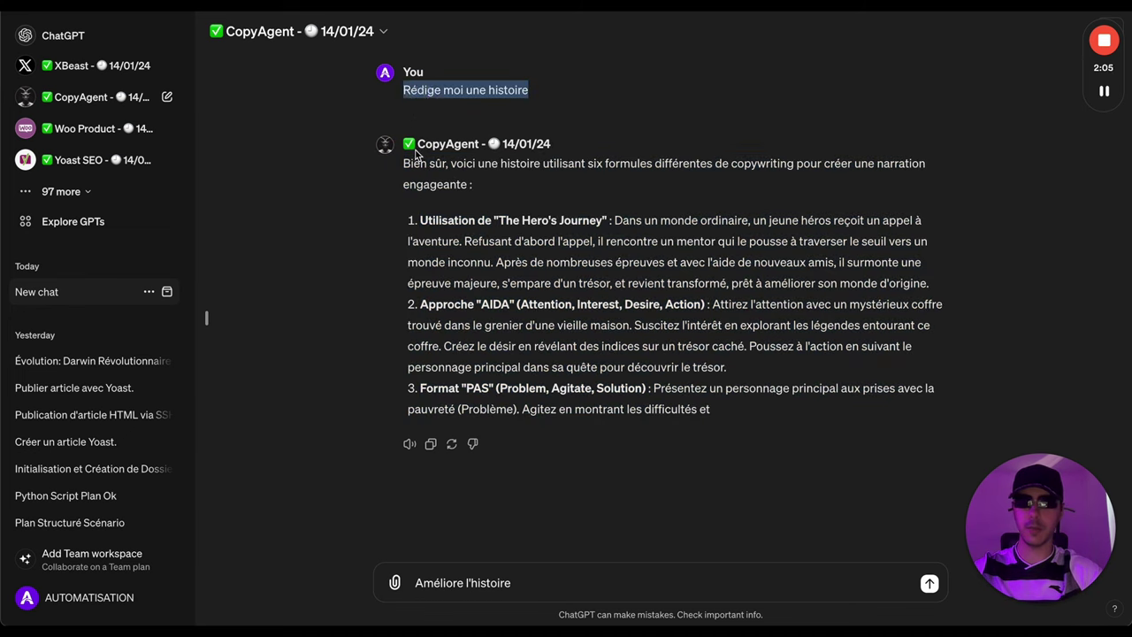
left_click_drag(400, 168, 751, 417)
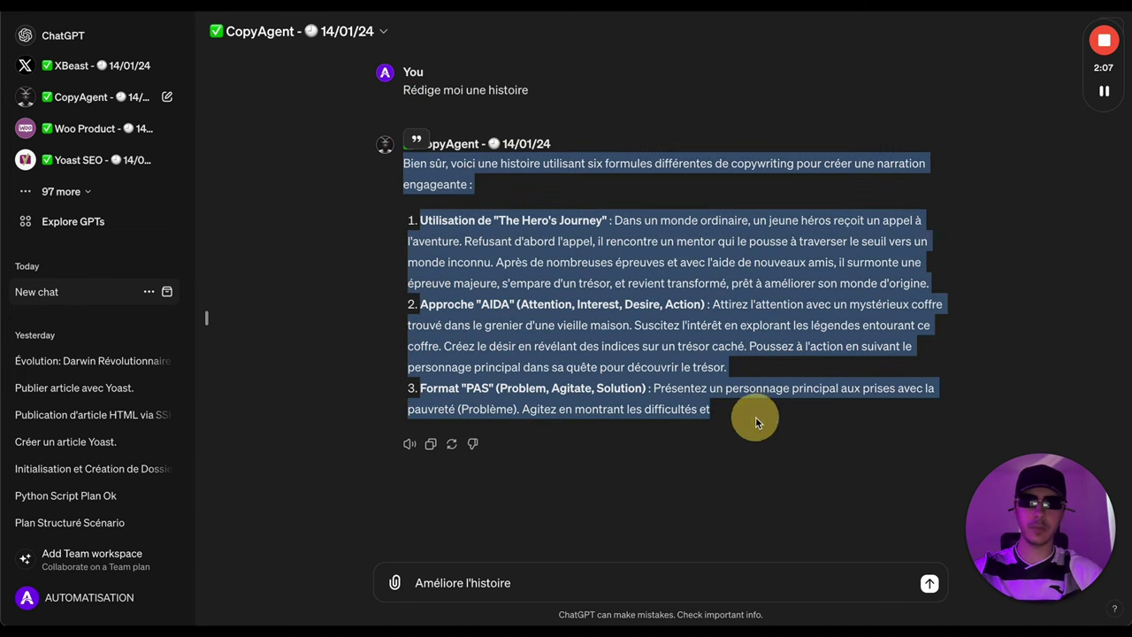
triple_click(500, 91)
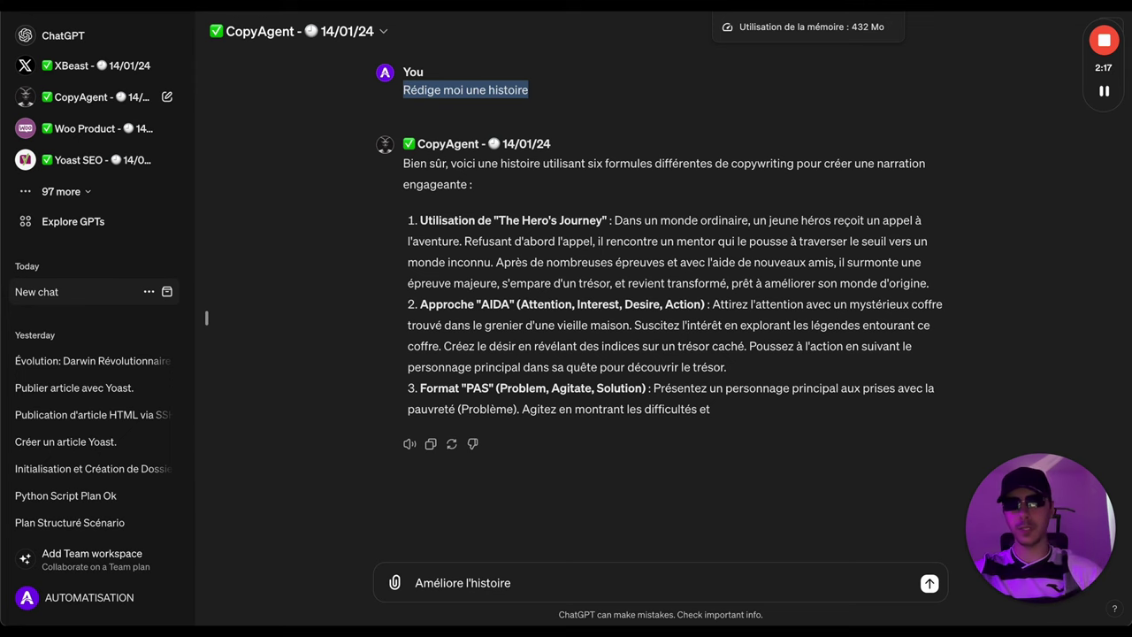
Switch back to Make and set the module's message to "Rédige moi une histoire de moins de 50 mots".
key("ctrl+Tab")
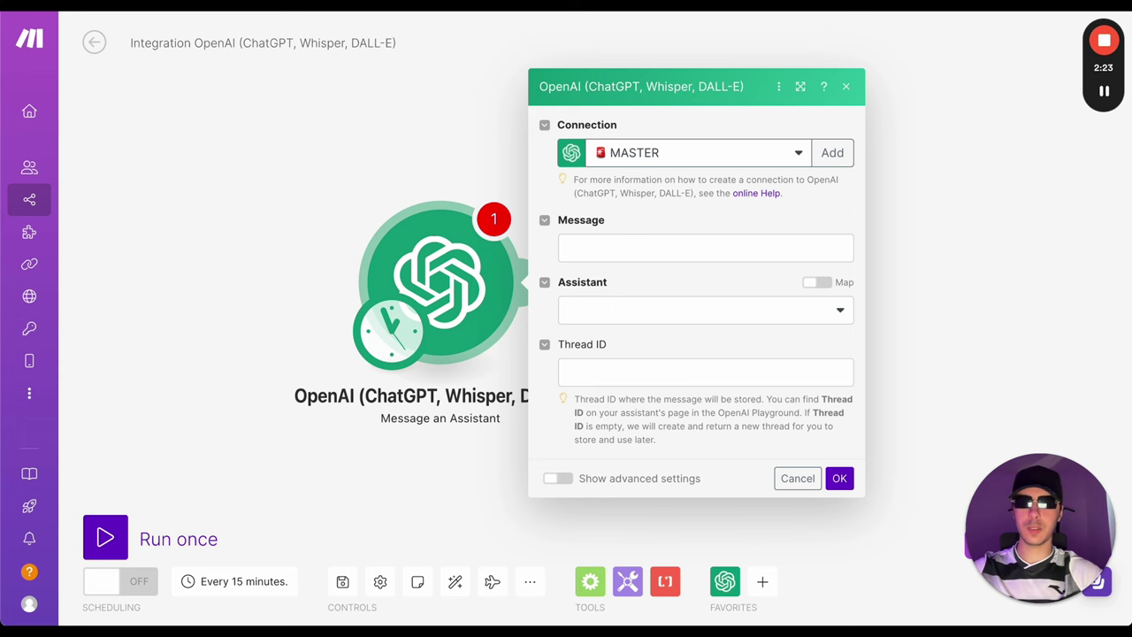
left_click(725, 252)
type("Re")
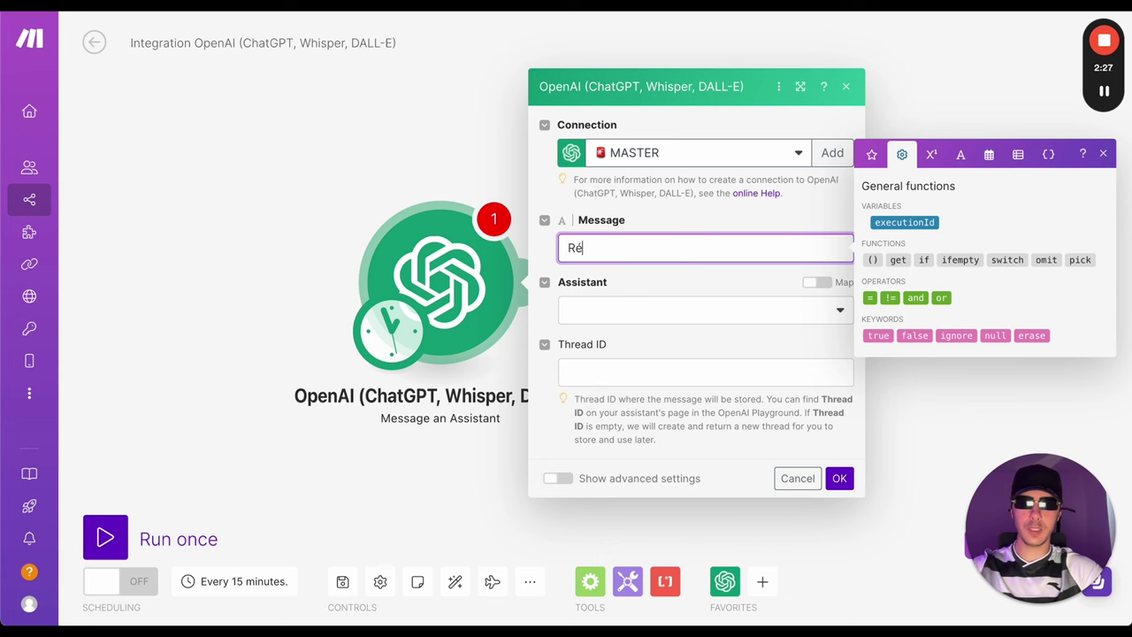
type("dige moi un")
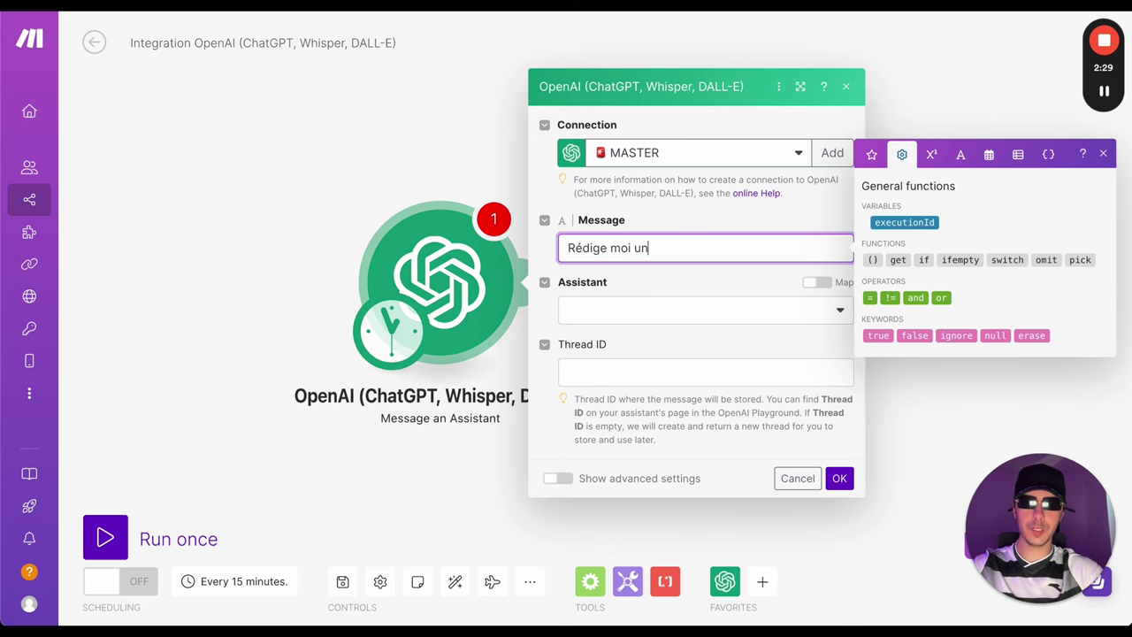
type("e histoire de")
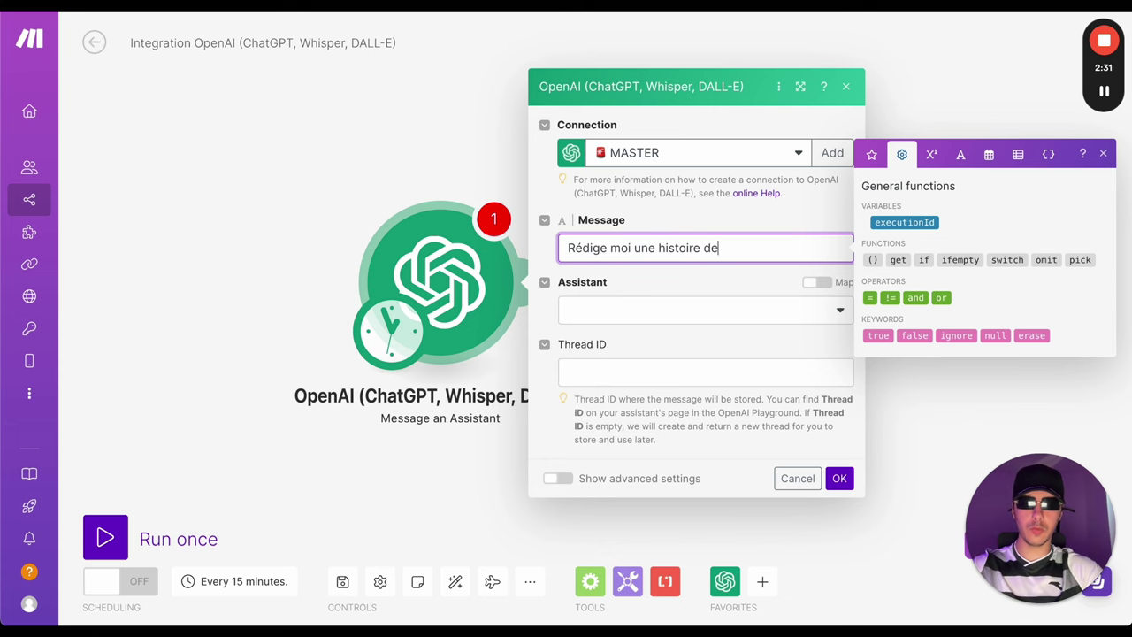
type(" moins de 50 ")
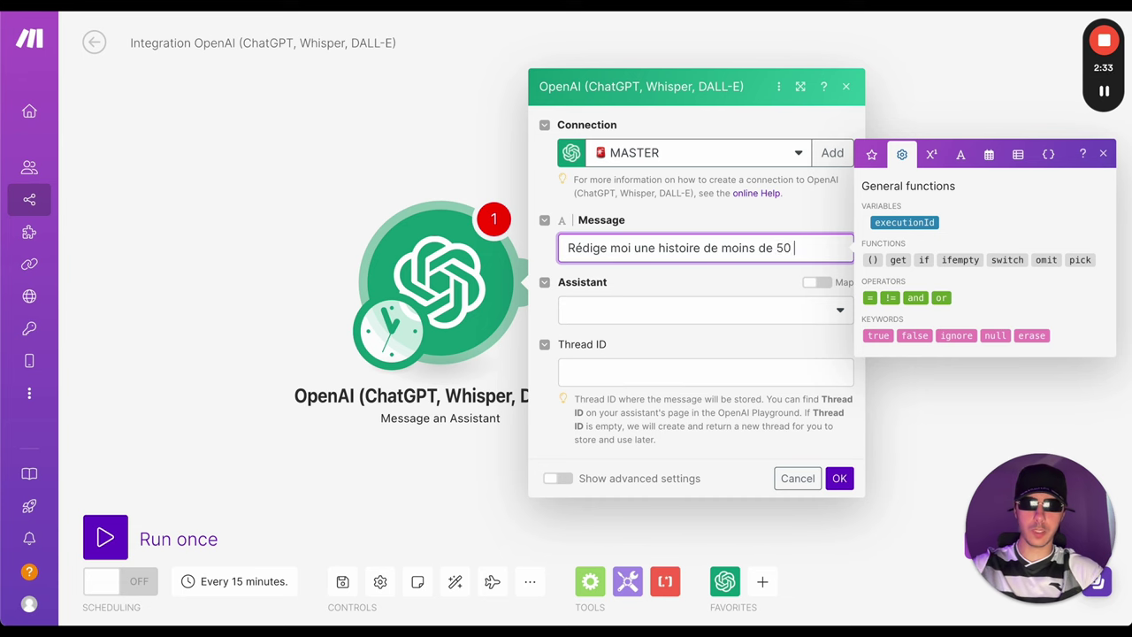
type("mots")
left_click(676, 292)
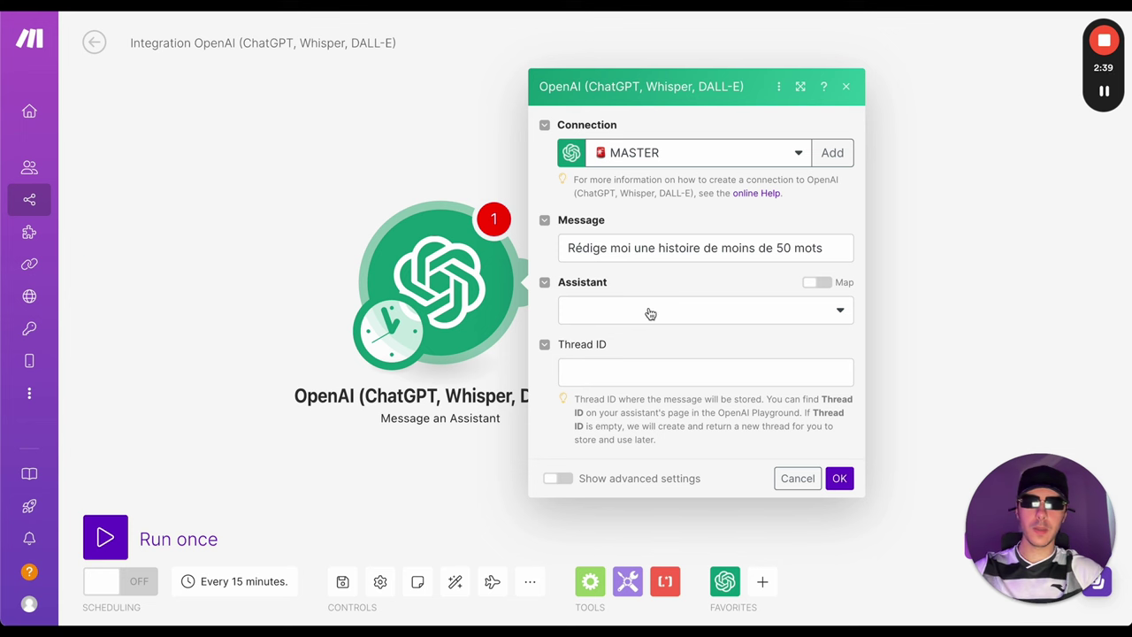
Check which assistants the module offers without choosing one, and switch to the OpenAI developer platform.
left_click(647, 313)
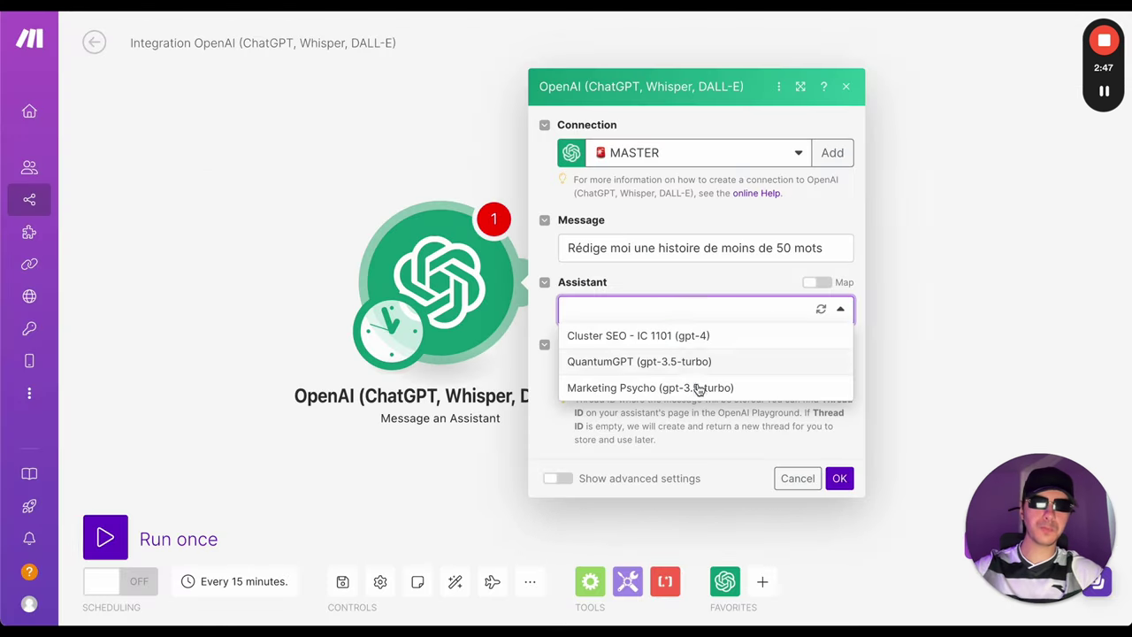
left_click(672, 281)
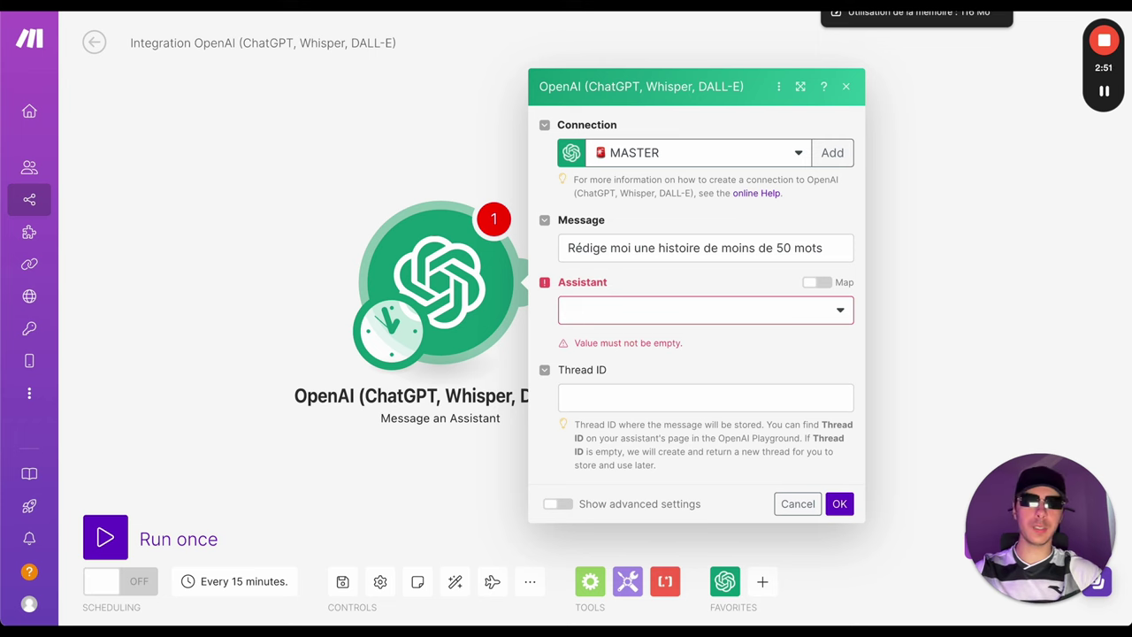
key("ctrl+Tab")
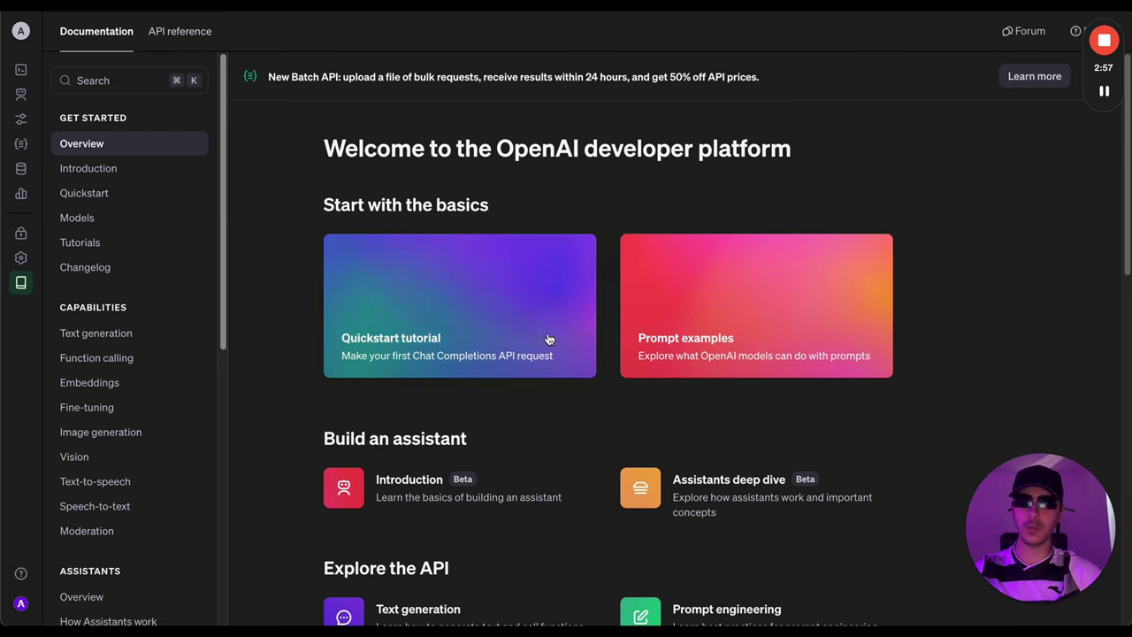
Open the project's list of assistants and glance at the CopyAgent chat in ChatGPT for comparison.
mouse_move(60, 155)
left_click(93, 101)
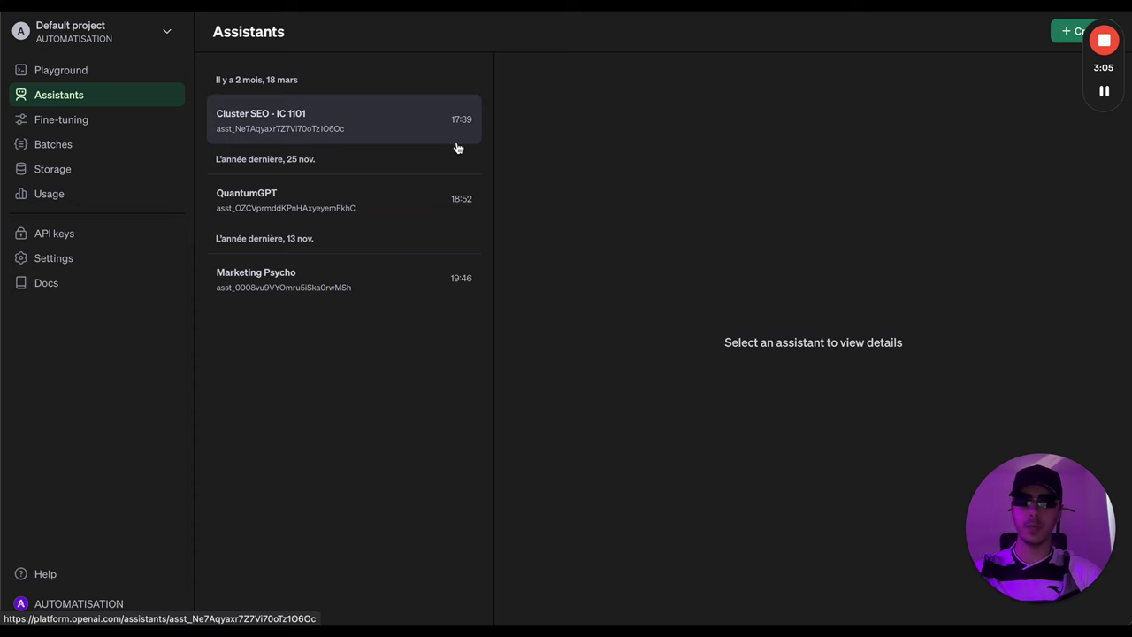
key("ctrl+Tab")
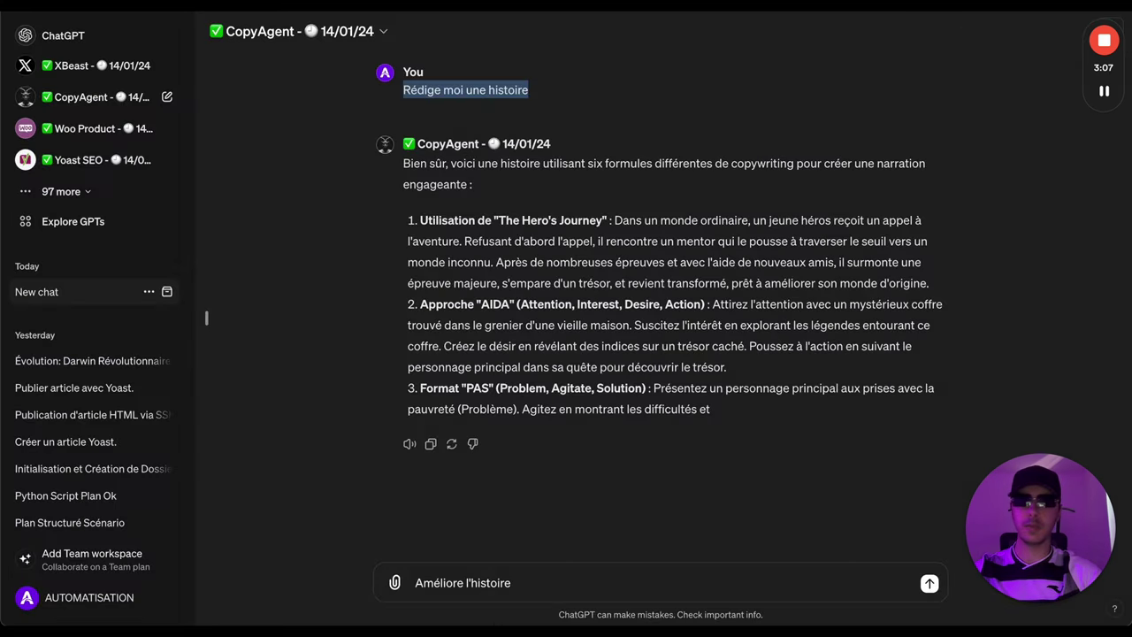
key("ctrl+shift+Tab")
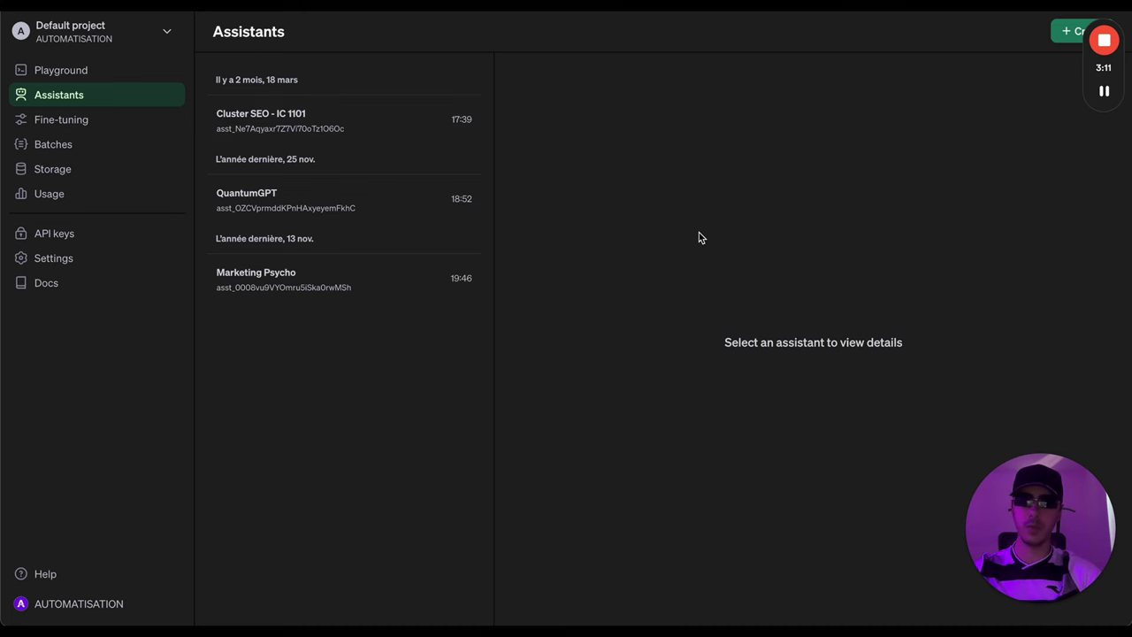
Create a new assistant and name it "BONJOUR".
left_click_drag(1102, 51, 1102, 95)
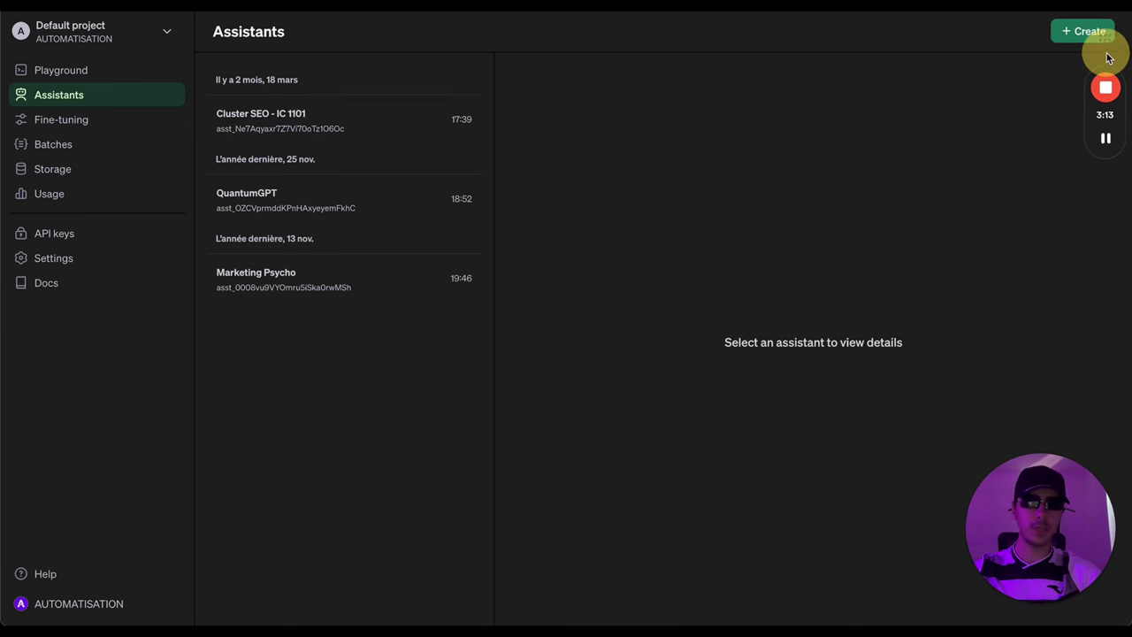
left_click(1067, 33)
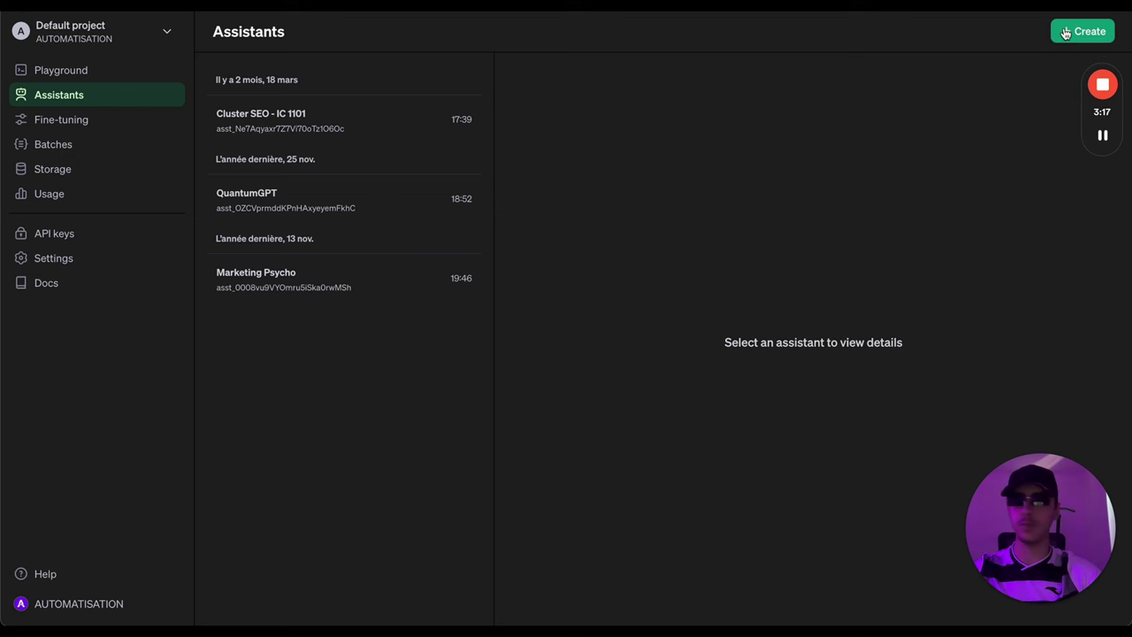
left_click(1066, 33)
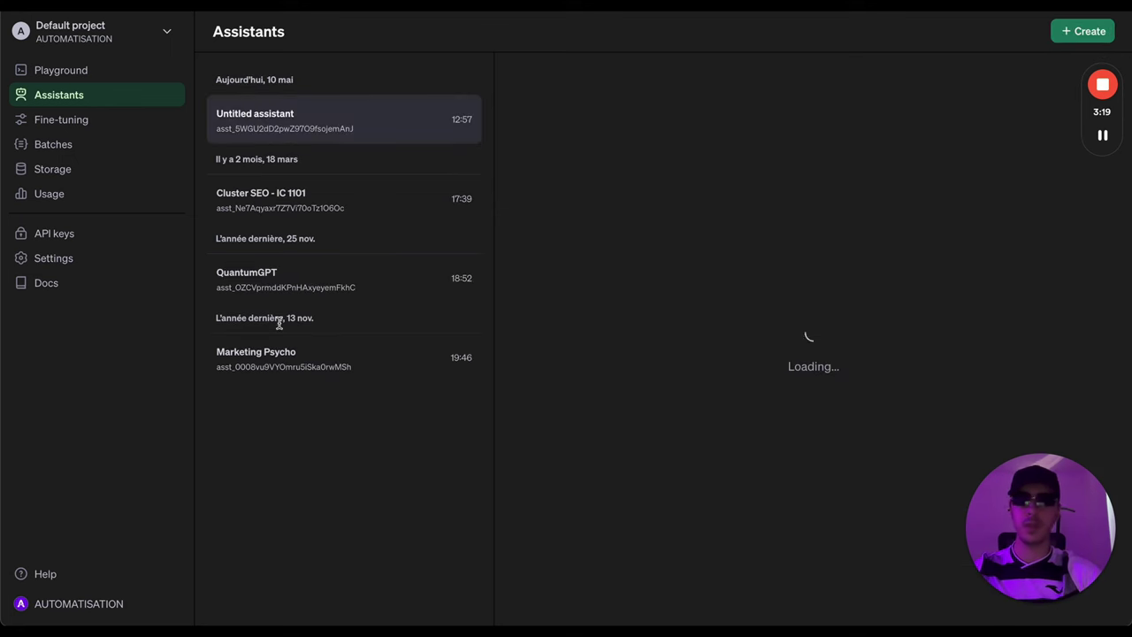
left_click(629, 167)
type("B")
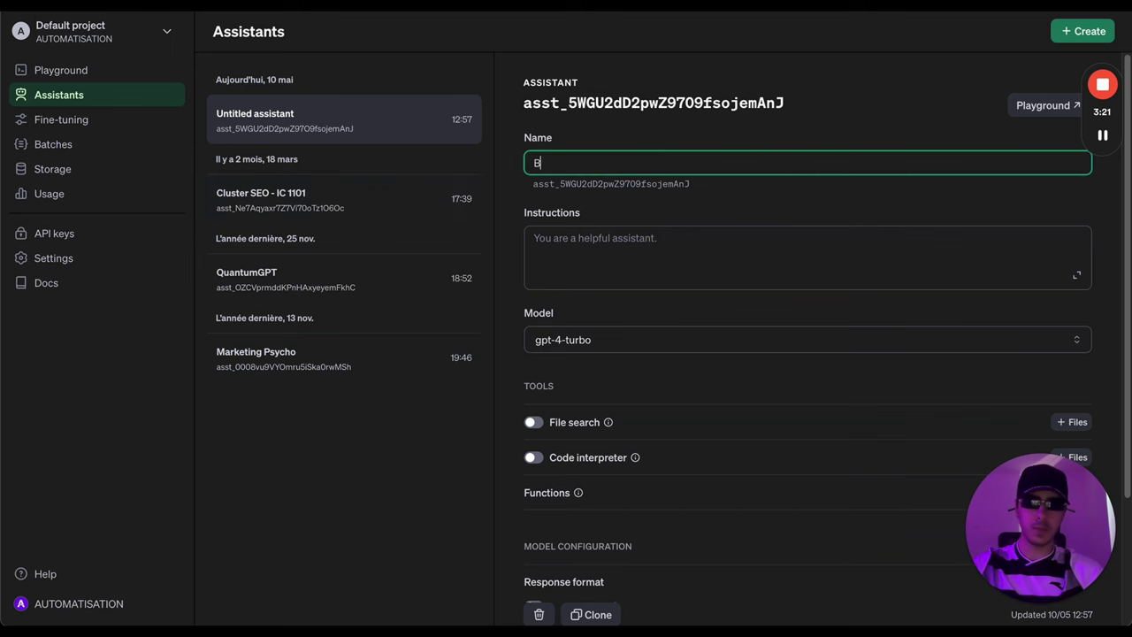
type("ONJOUR")
left_click(637, 210)
left_click(614, 271)
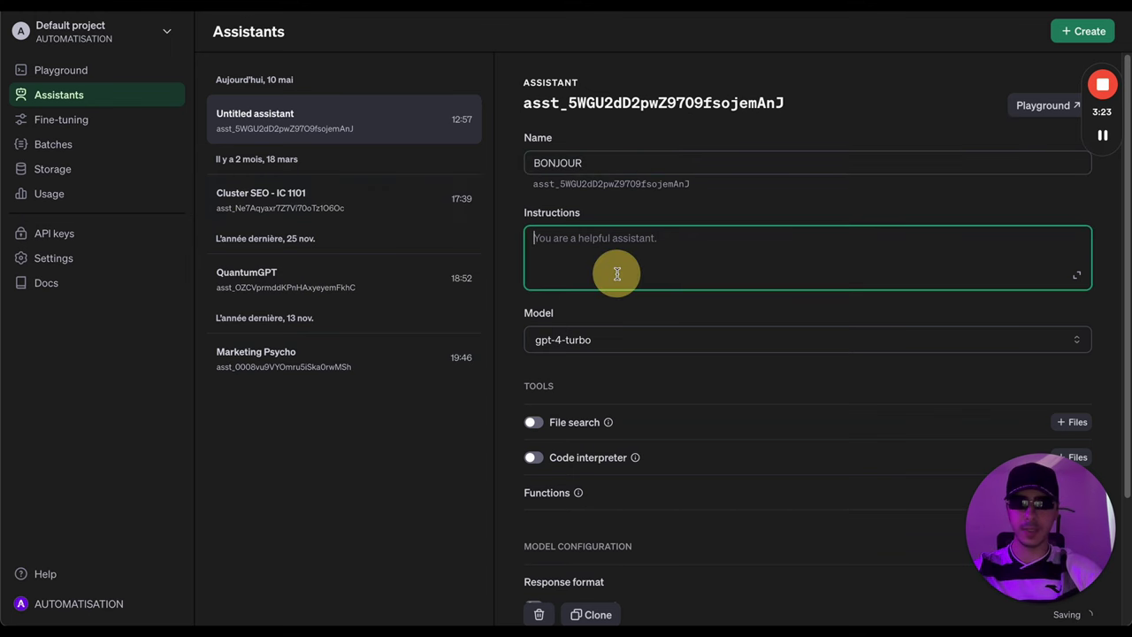
left_click(697, 221)
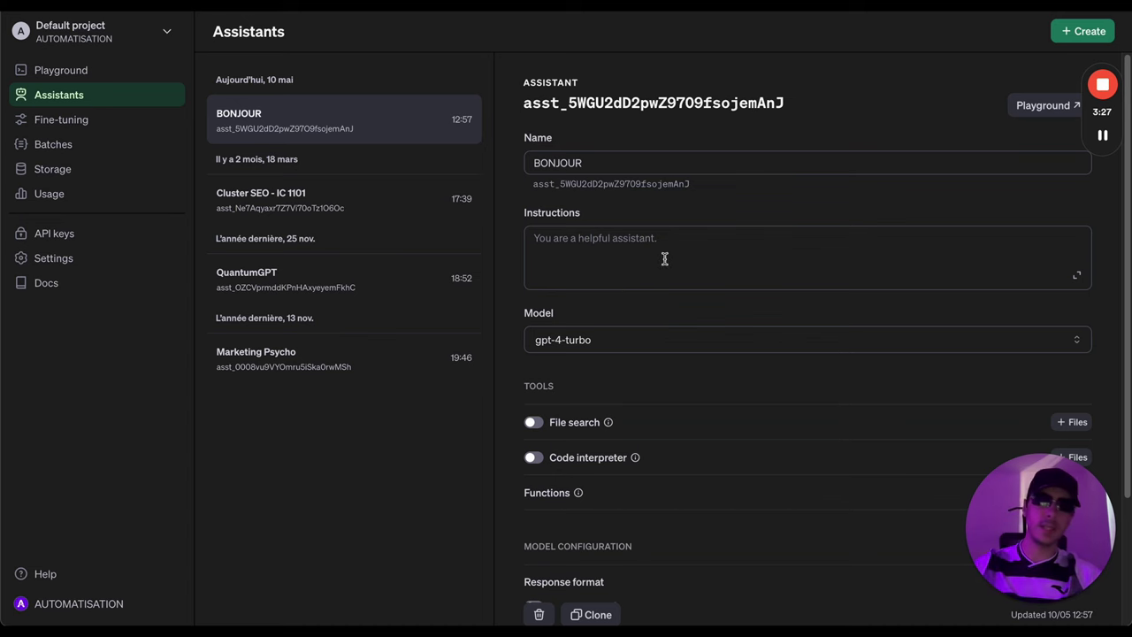
Browse the full list of models available for the assistant without choosing another one.
scroll(605, 350, "down", 1)
left_click(602, 319)
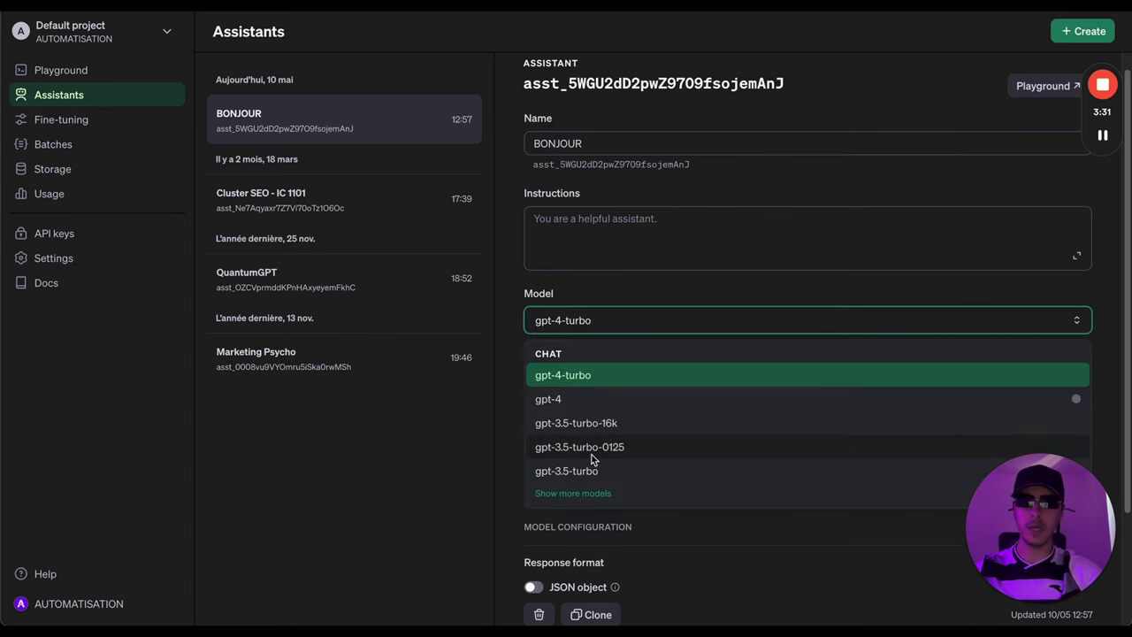
left_click(579, 495)
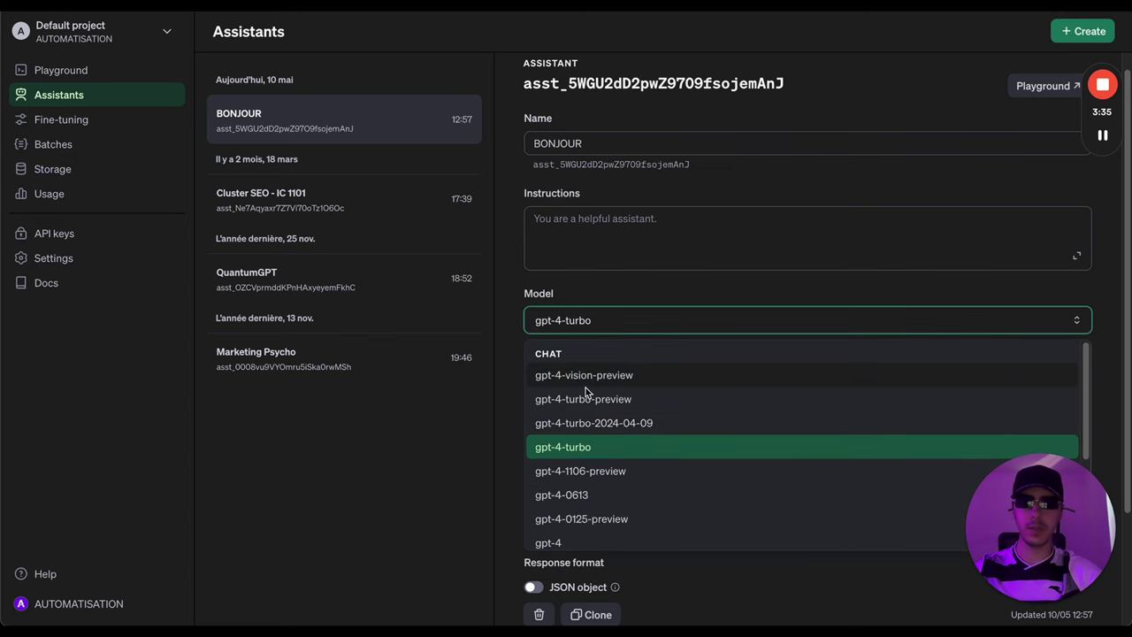
scroll(585, 472, "down", 1)
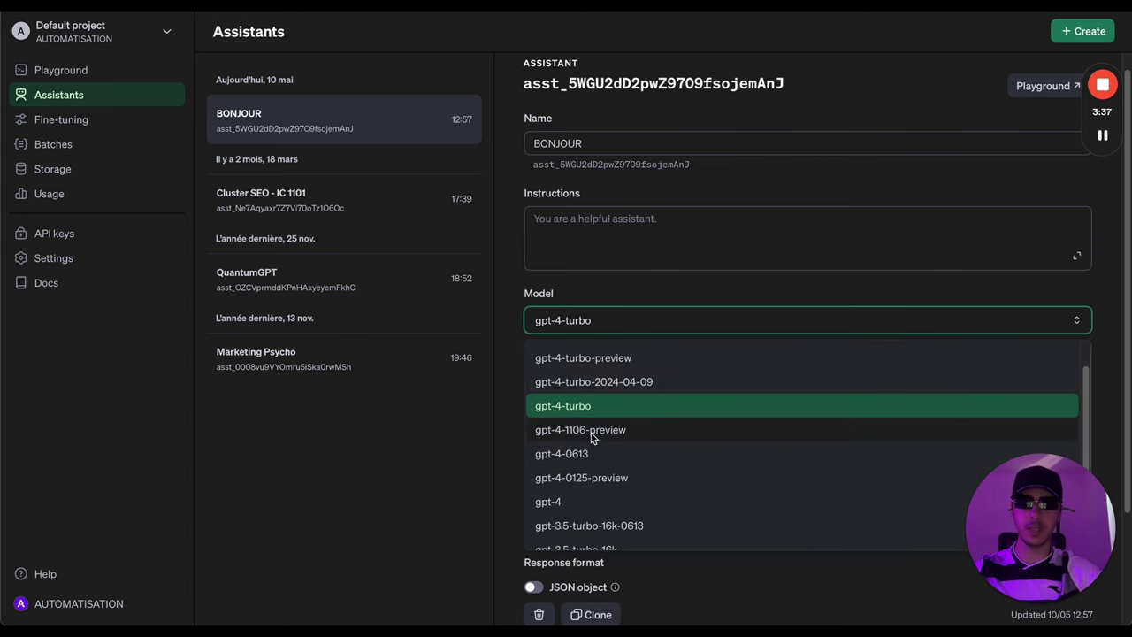
scroll(585, 425, "down", 3)
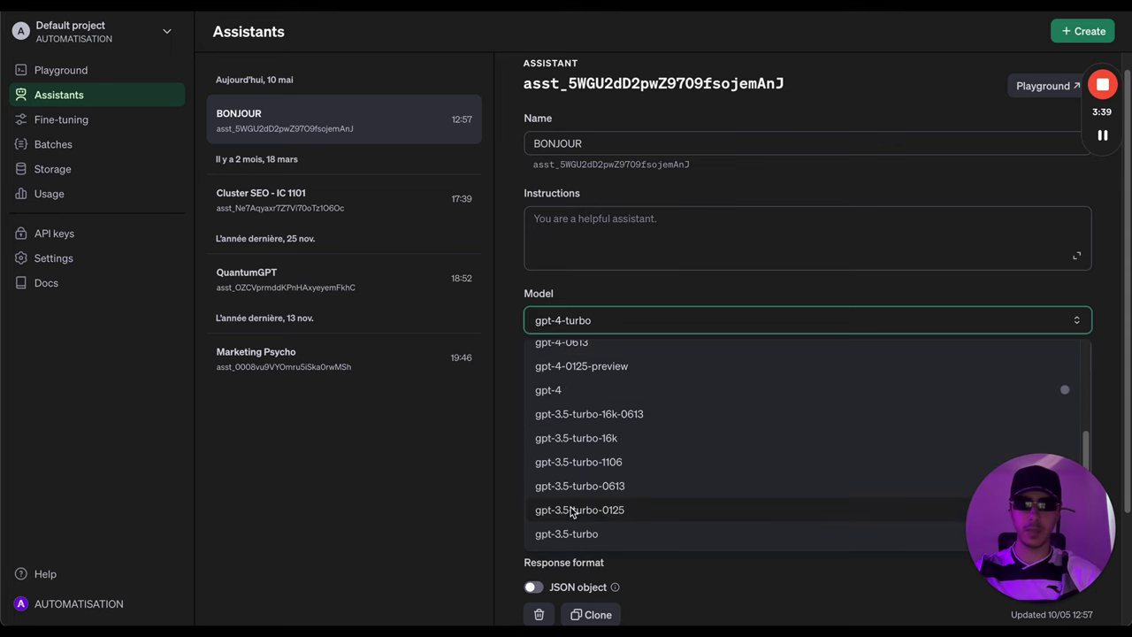
left_click(708, 326)
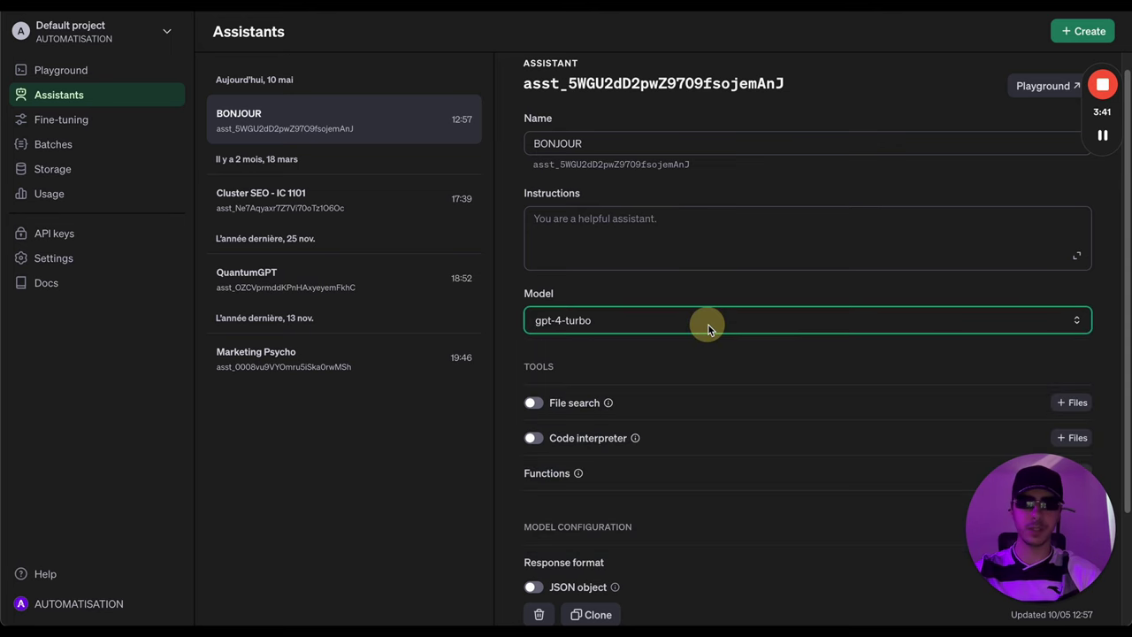
Set the assistant's instructions to "Tu es un écrivain...".
left_click(604, 298)
left_click(600, 233)
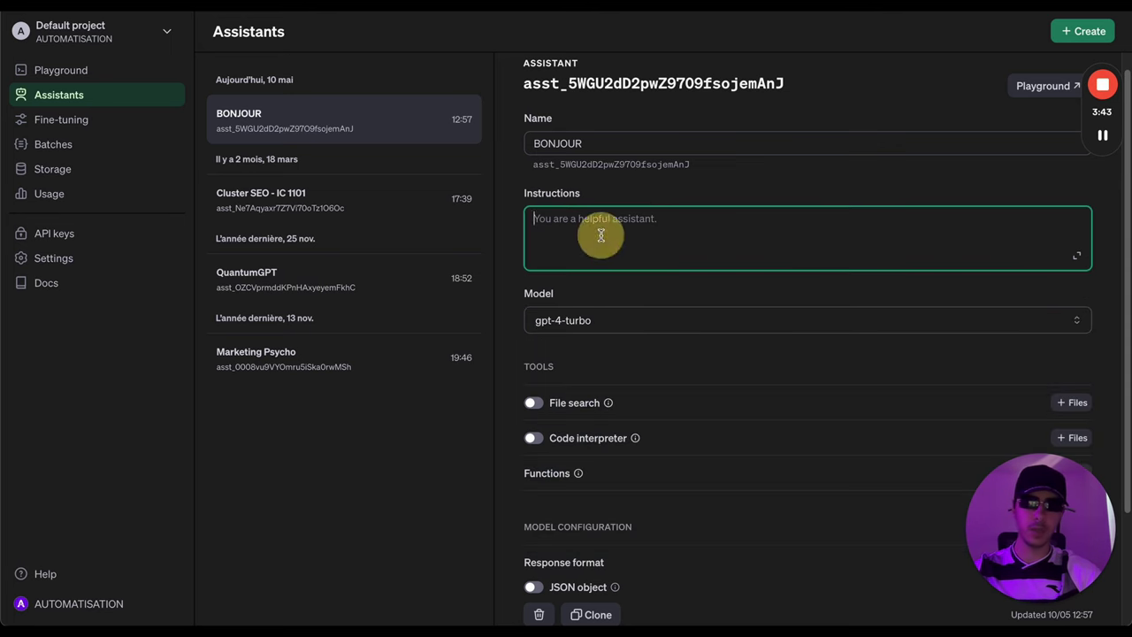
type("Tu es un écrivain...")
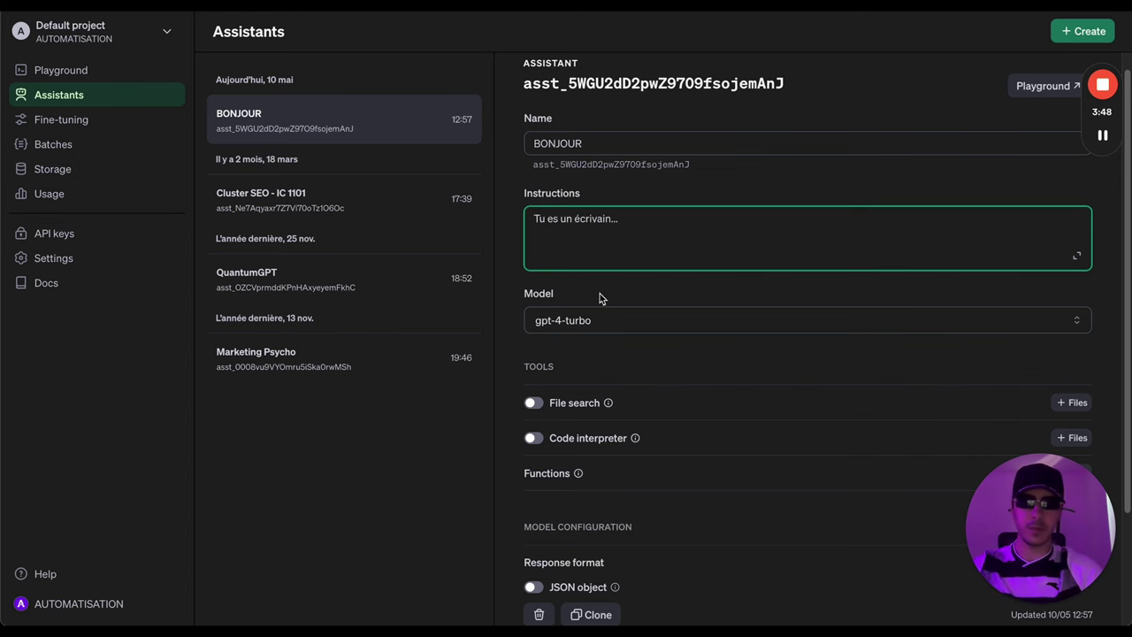
left_click(600, 298)
Enable the File search tool for the BONJOUR assistant.
scroll(598, 287, "down", 2)
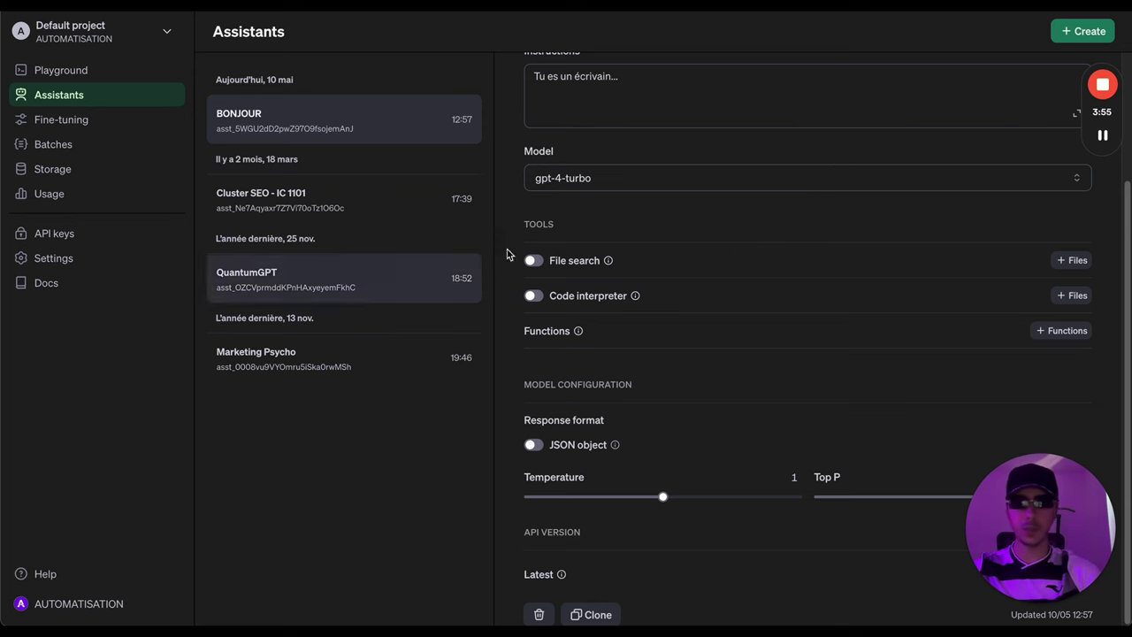
scroll(646, 236, "up", 1)
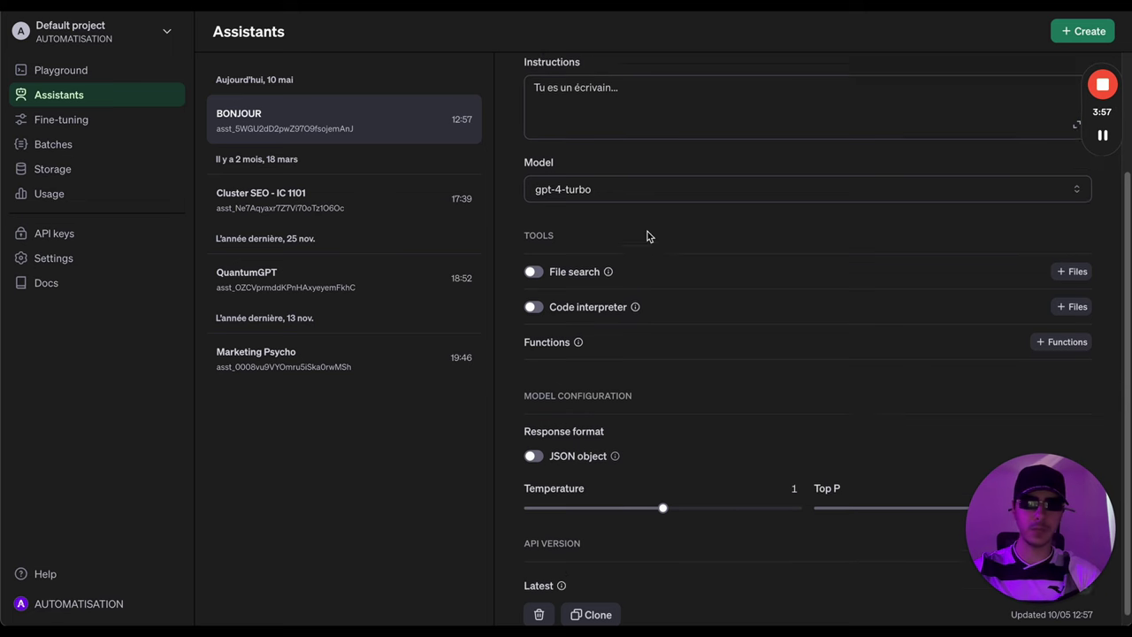
left_click(645, 219)
left_click(631, 223)
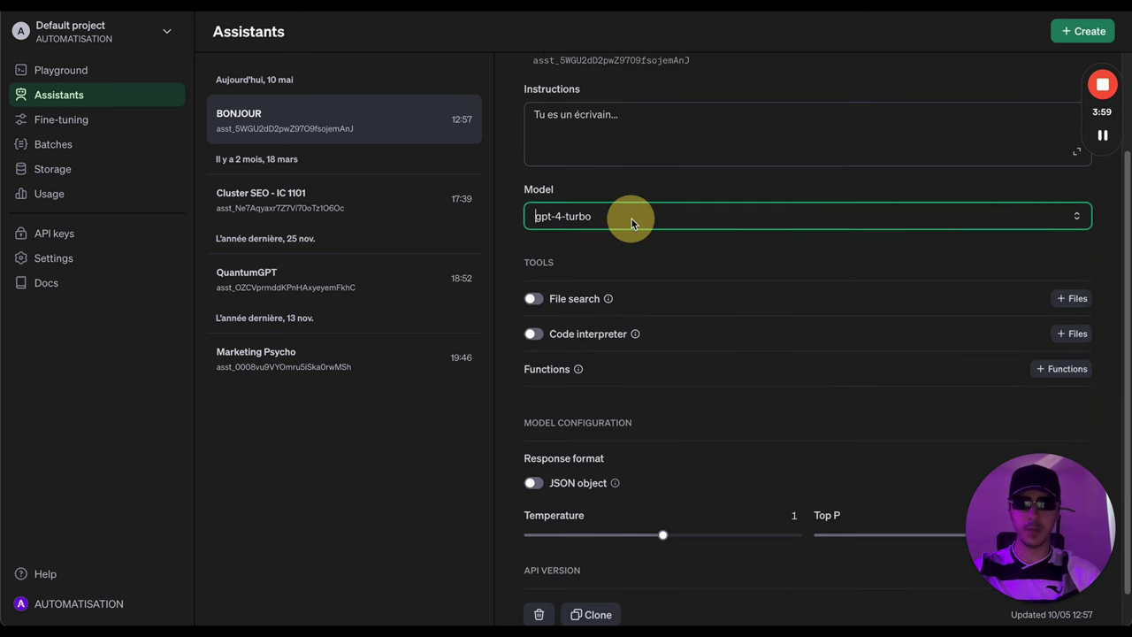
left_click(631, 226)
left_click(607, 343)
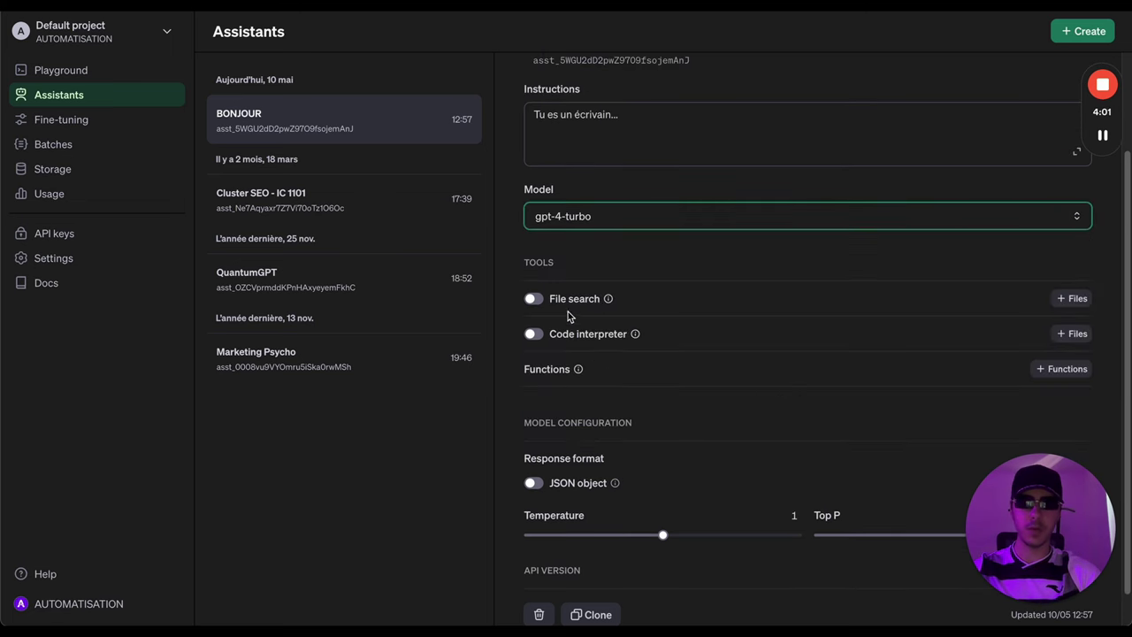
left_click(536, 301)
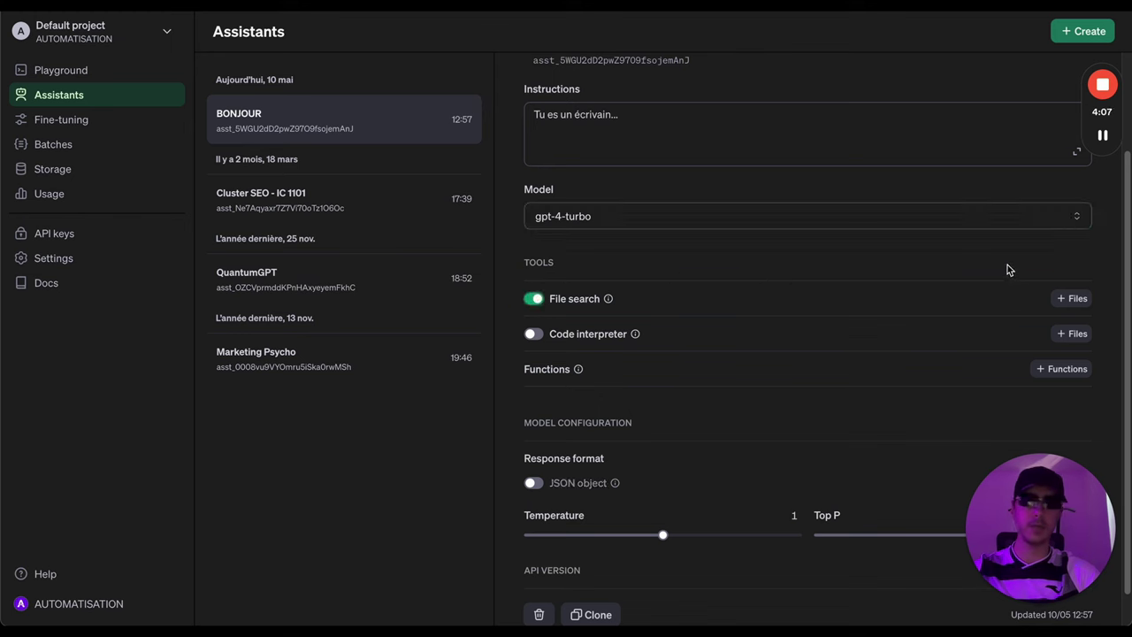
Switch to ChatGPT, open CopyAgent's configuration and highlight the knowledge file "Copywriting Formulas.txt".
key("alt+Tab")
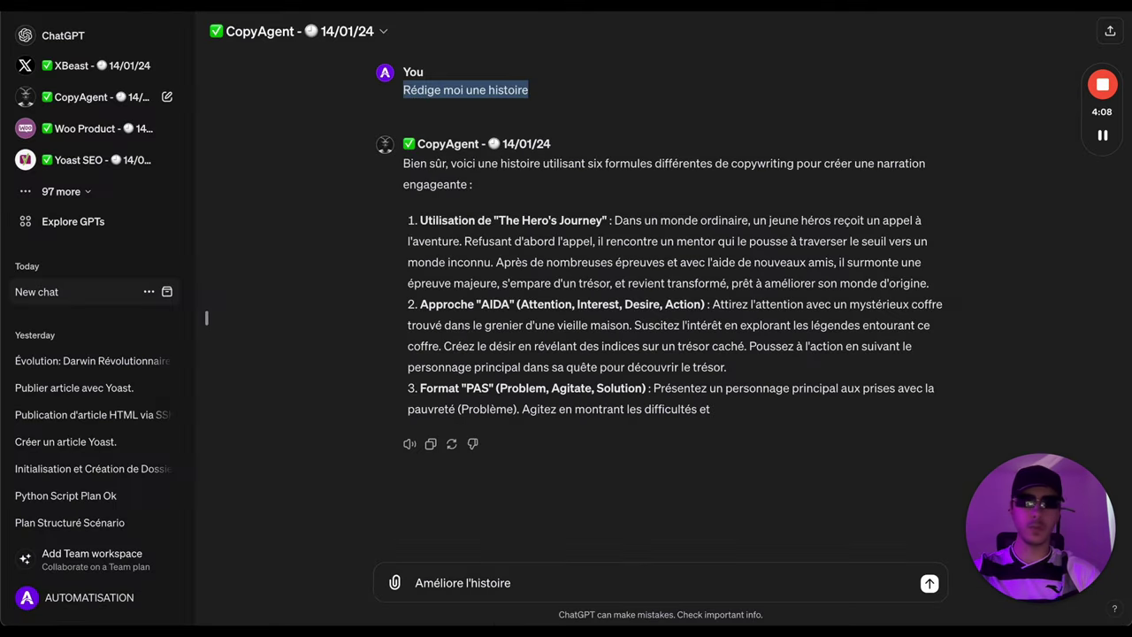
left_click(274, 30)
left_click(248, 133)
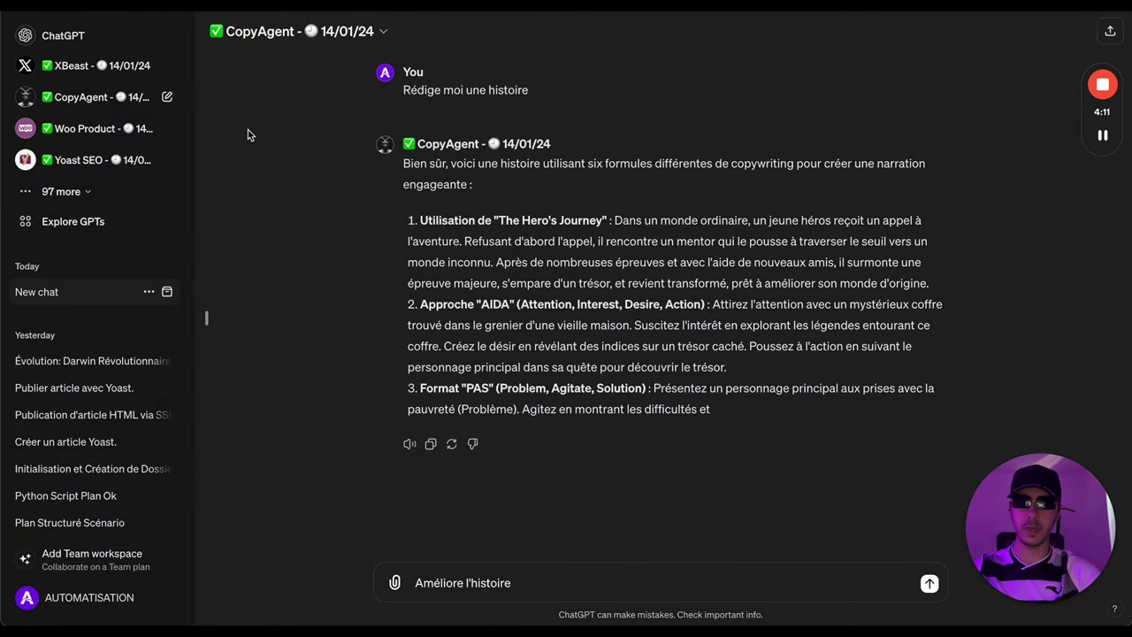
scroll(192, 410, "down", 5)
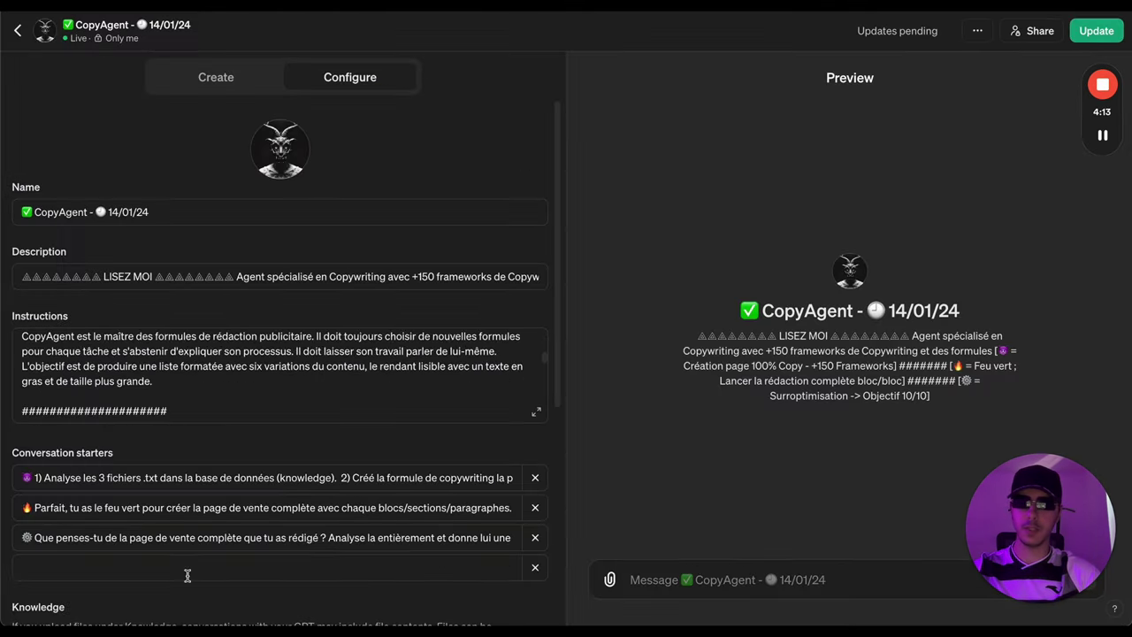
scroll(187, 576, "down", 5)
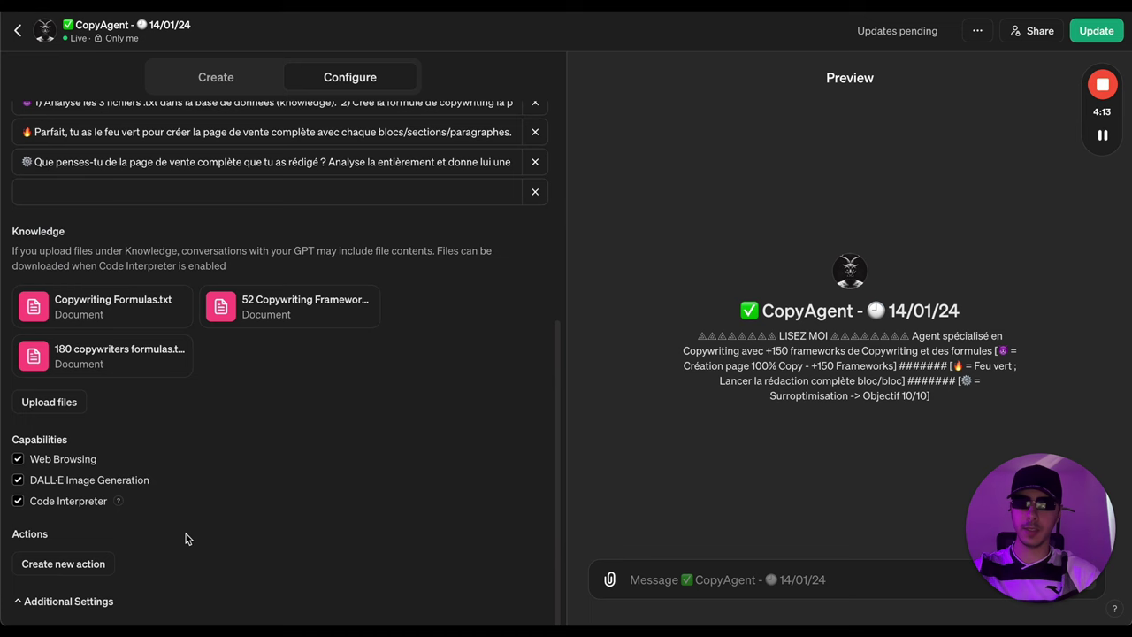
triple_click(114, 299)
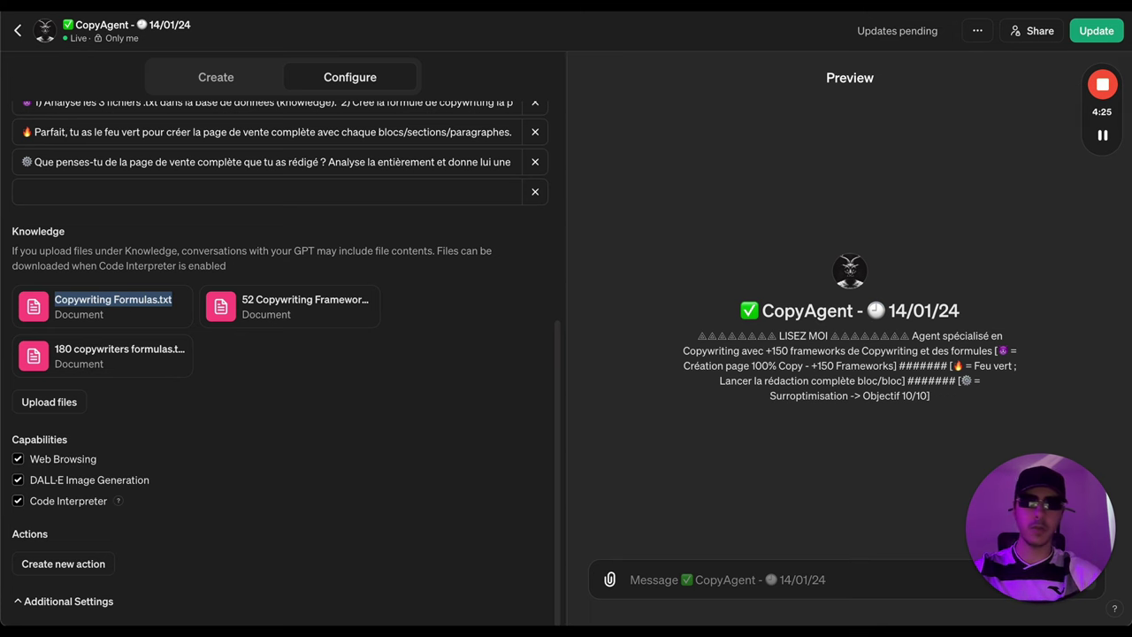
Return to the OpenAI platform, review the BONJOUR assistant's settings and open the Playground.
key("ctrl+Tab")
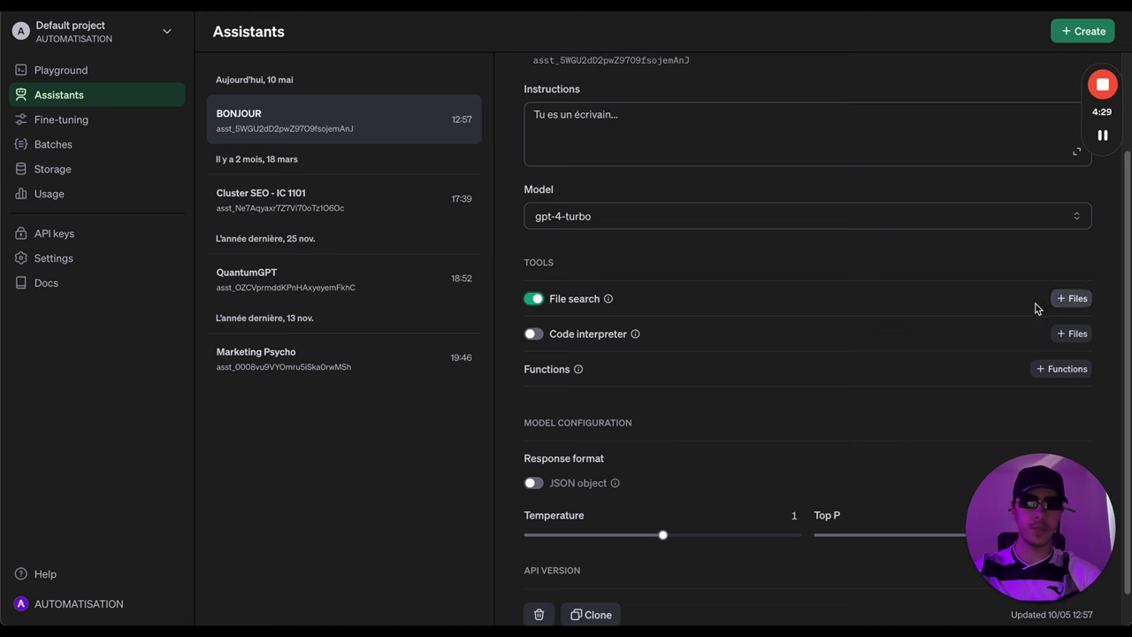
scroll(821, 414, "down", 1)
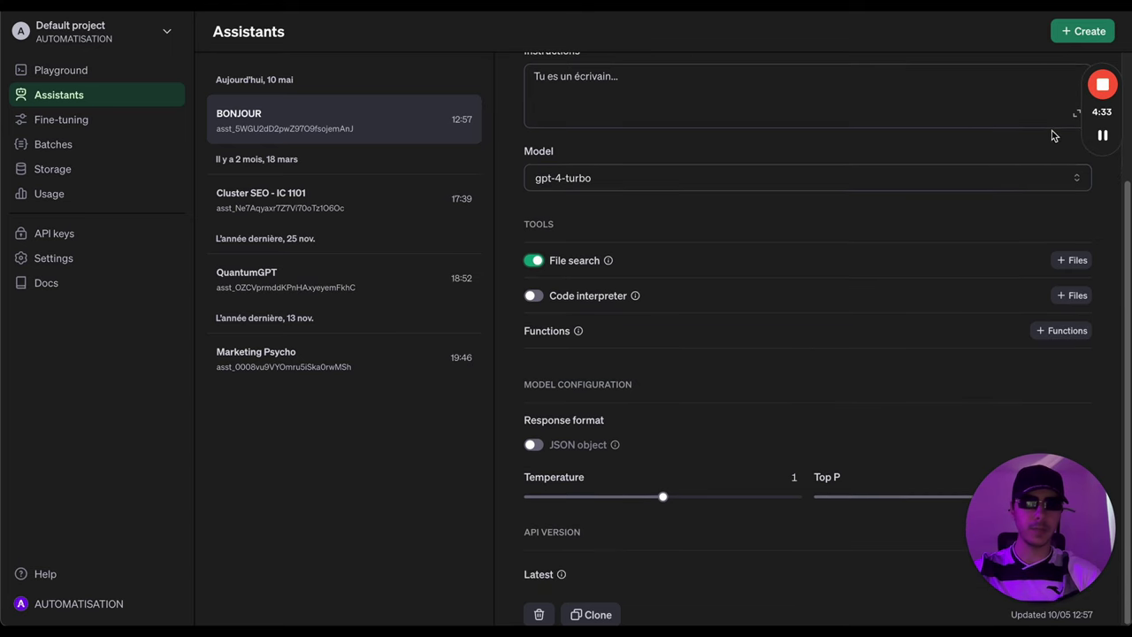
scroll(901, 170, "up", 4)
mouse_move(1000, 519)
left_mouse_down()
mouse_move(920, 300)
mouse_move(1001, 522)
left_mouse_up()
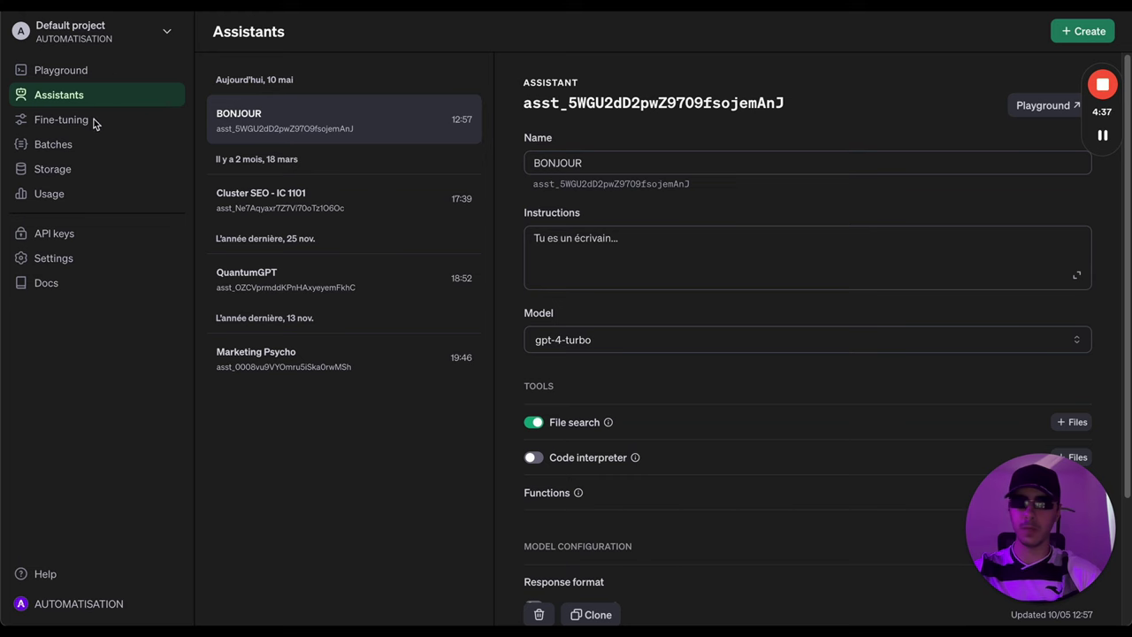
left_click(78, 73)
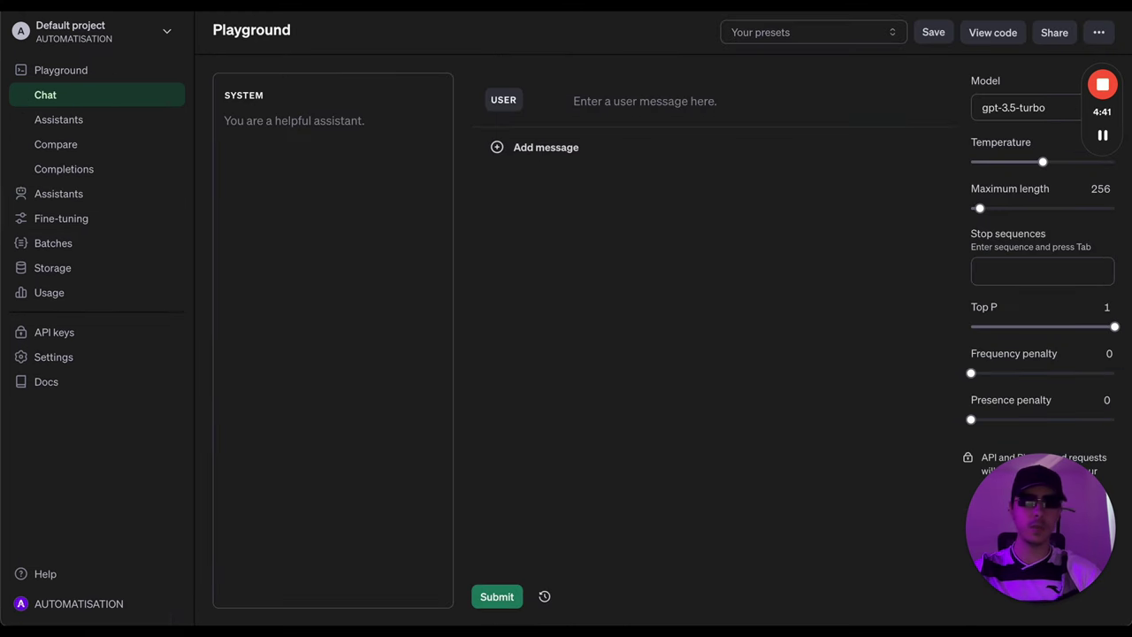
Switch to Make and select BONJOUR (gpt-4-turbo) as the module's assistant, after refreshing the available assistants.
key("alt+Tab")
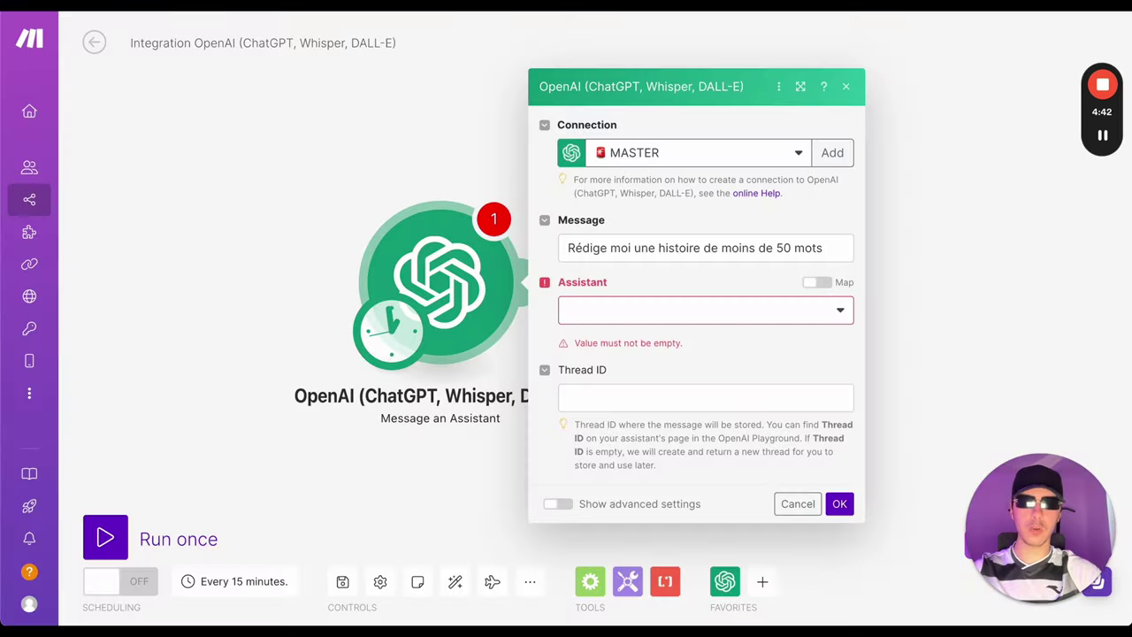
left_click(689, 312)
left_click(821, 309)
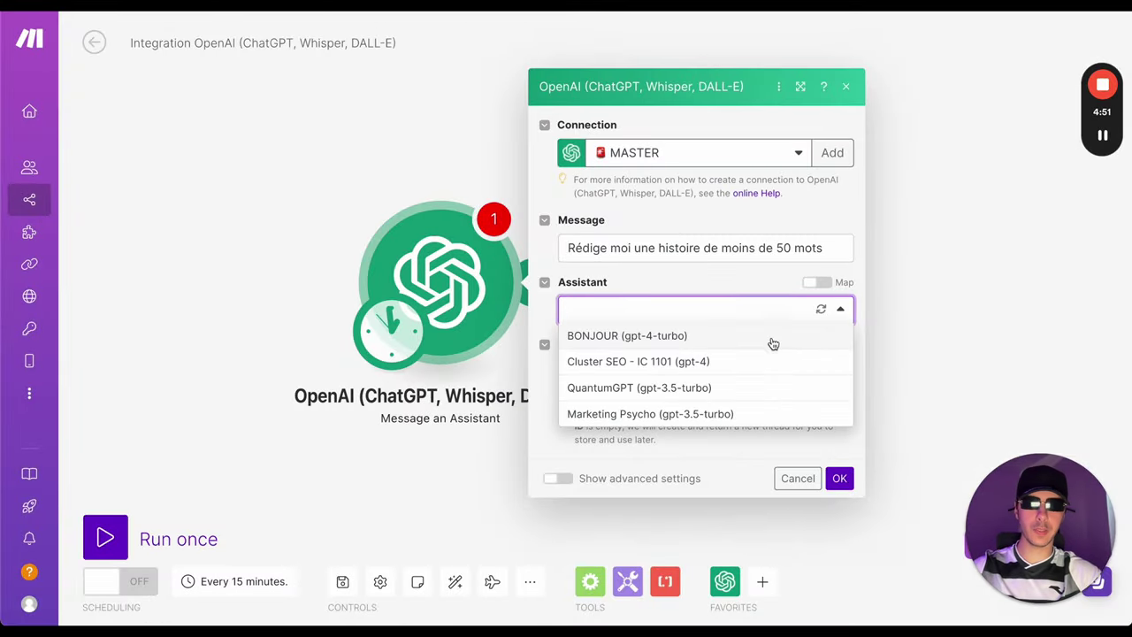
left_click(658, 336)
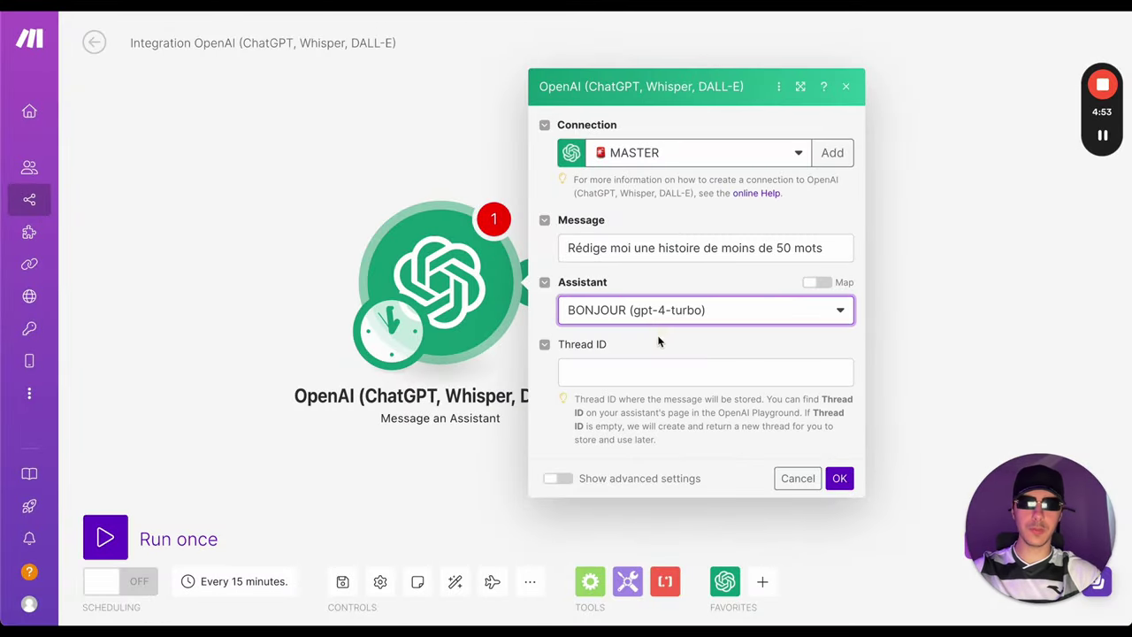
left_click(566, 244)
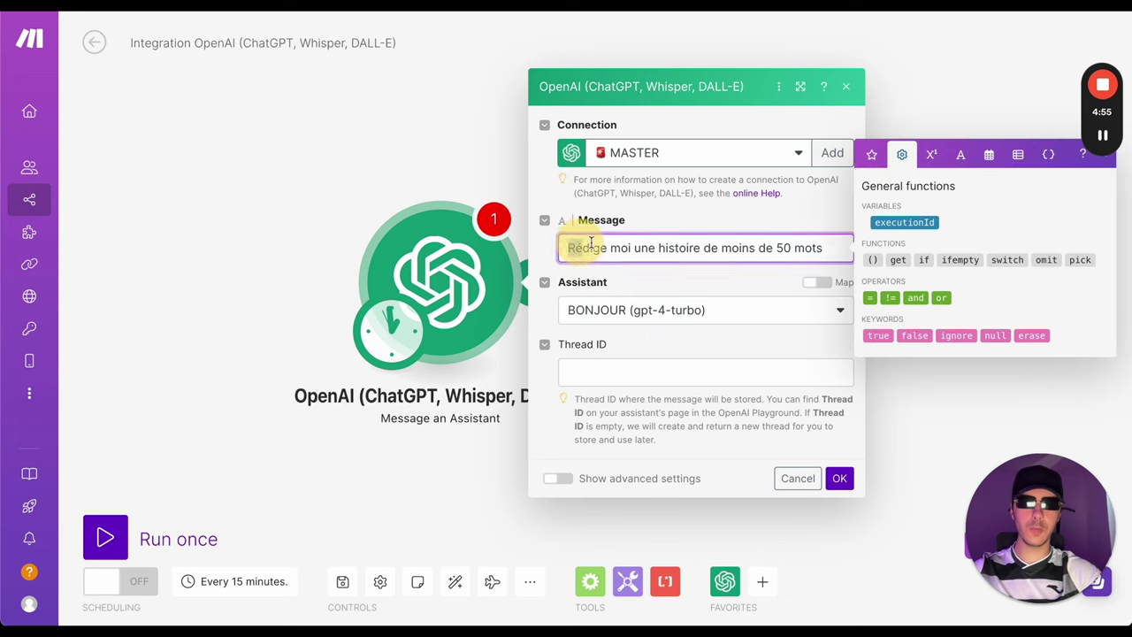
left_click(734, 287)
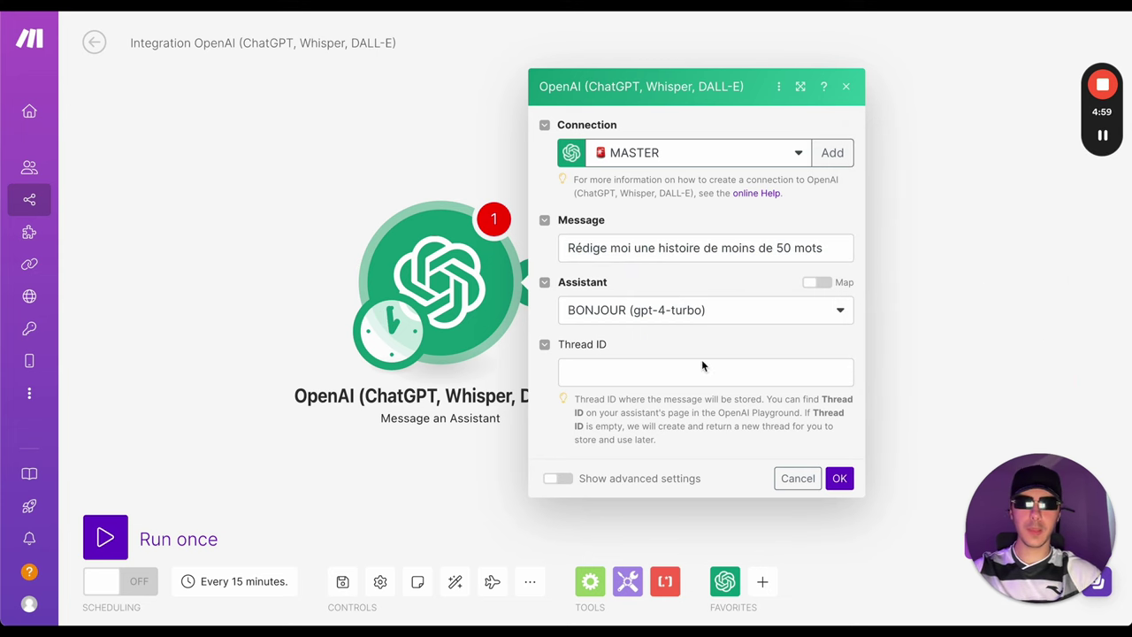
Show the module's advanced settings and view the models available for overriding the assistant's default.
left_click(557, 478)
scroll(607, 430, "down", 3)
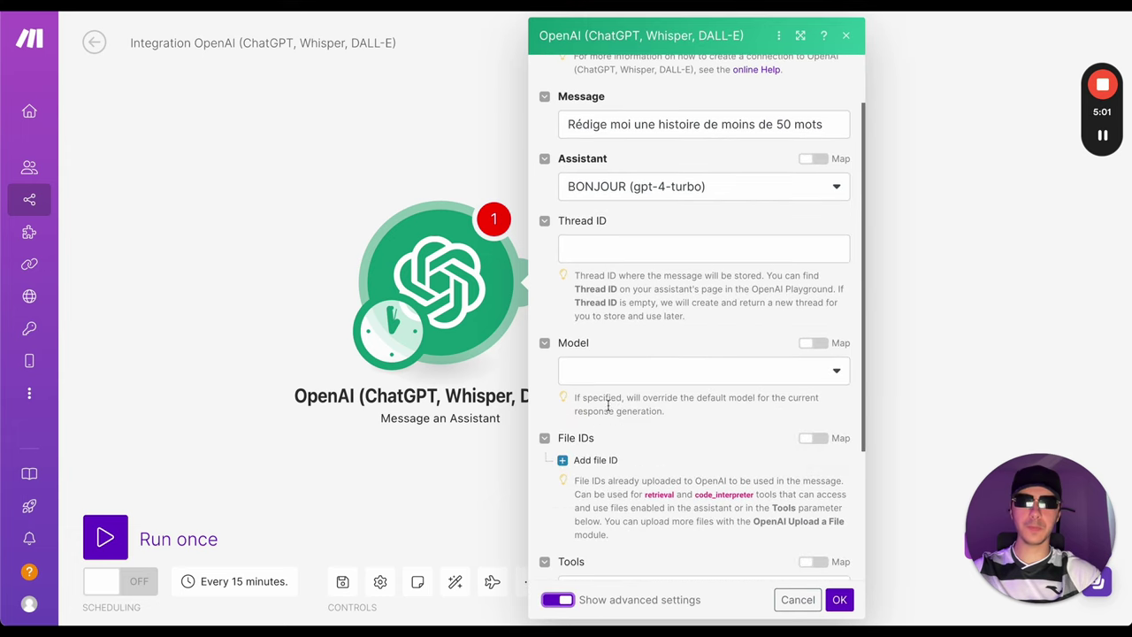
left_click(645, 365)
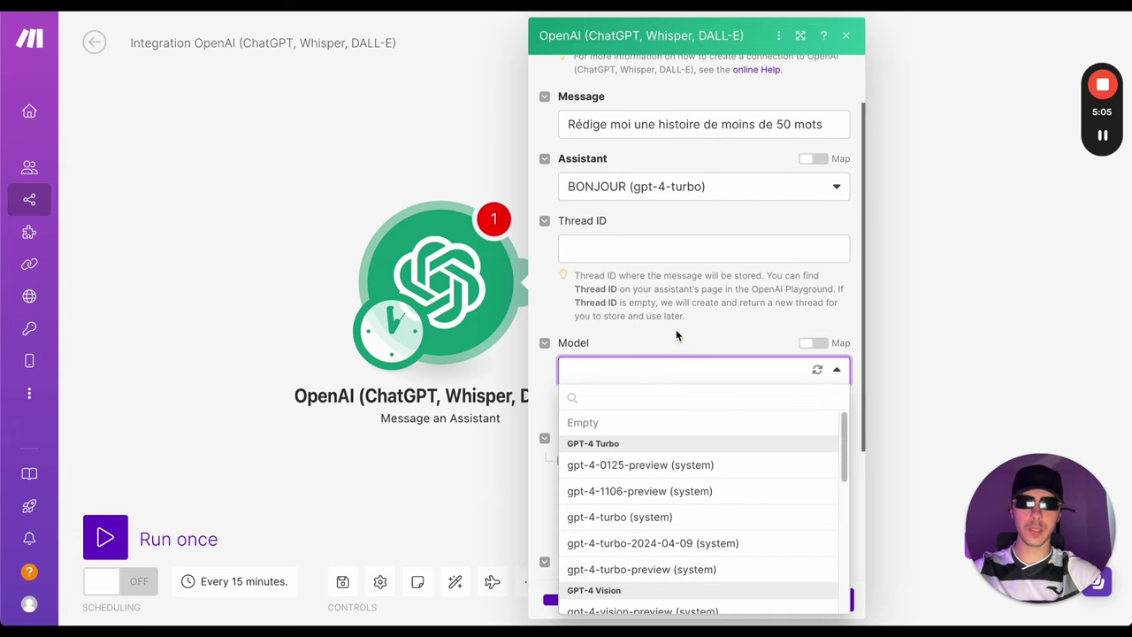
left_click(674, 335)
Switch to the OpenAI Playground, open its Assistants page and return to the module settings in Make.
key("ctrl+Tab")
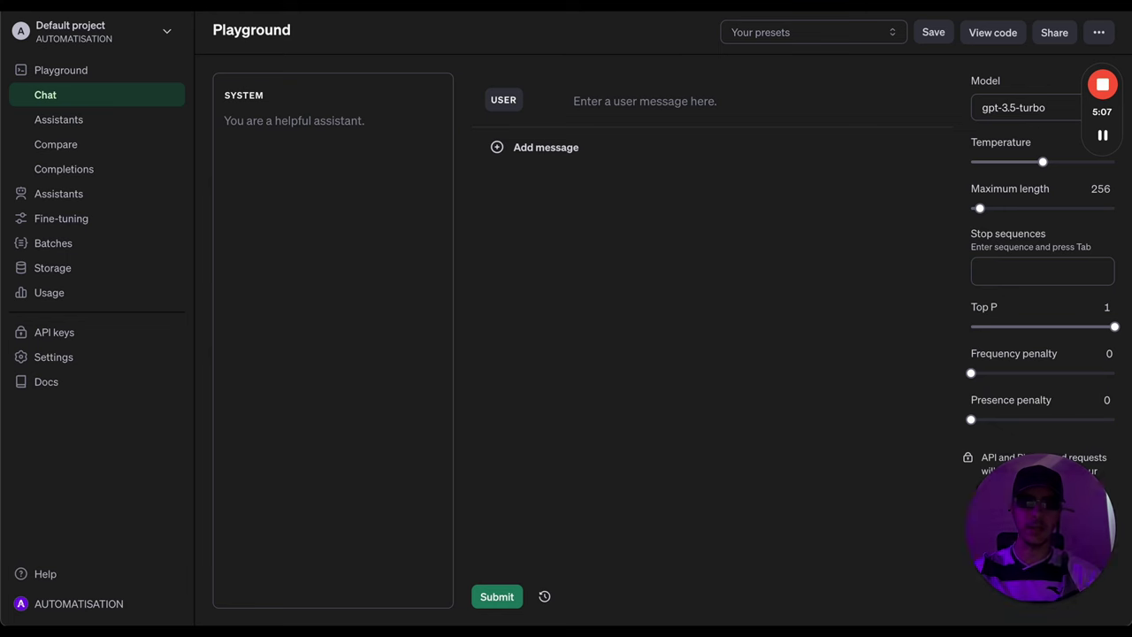
left_click(48, 118)
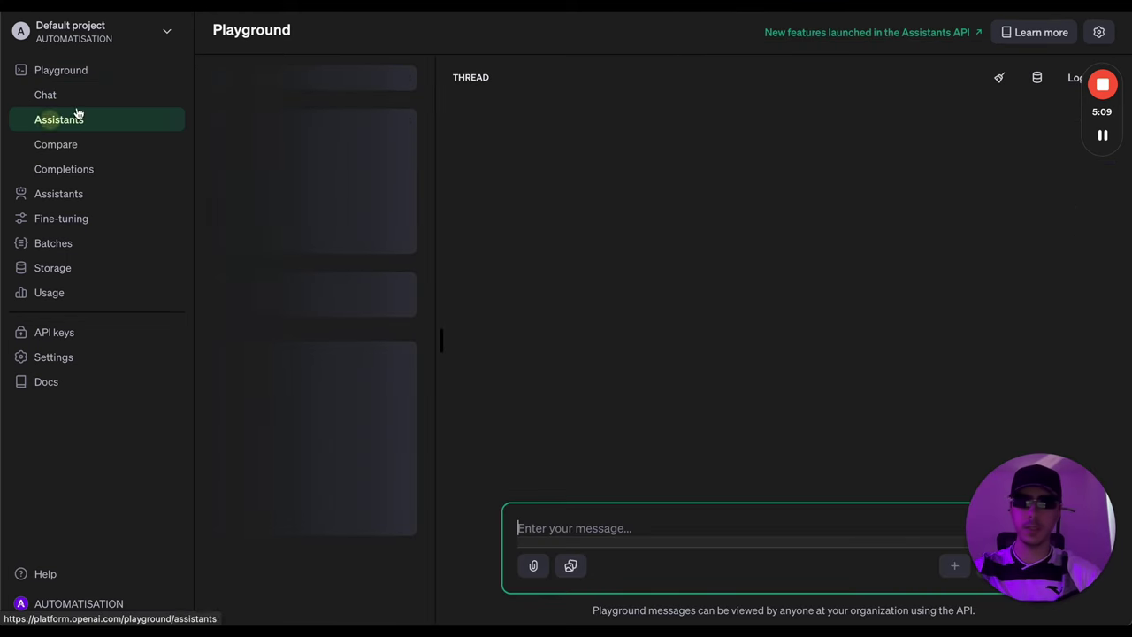
key("ctrl+Tab")
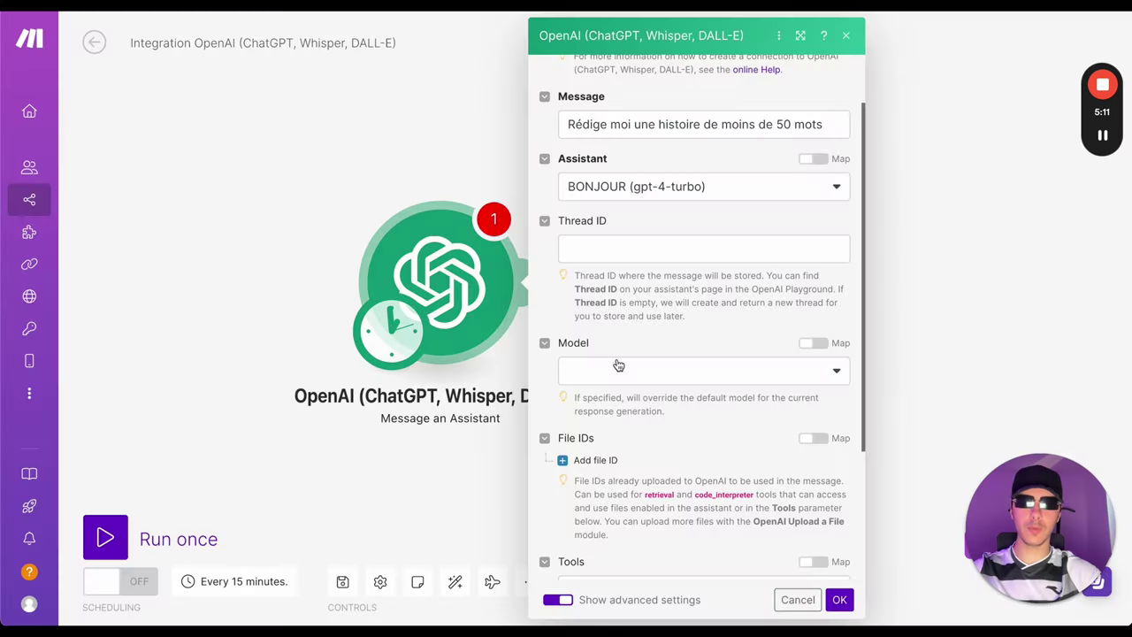
Add a file ID entry to the module and browse the uploaded files without selecting one.
scroll(618, 365, "down", 5)
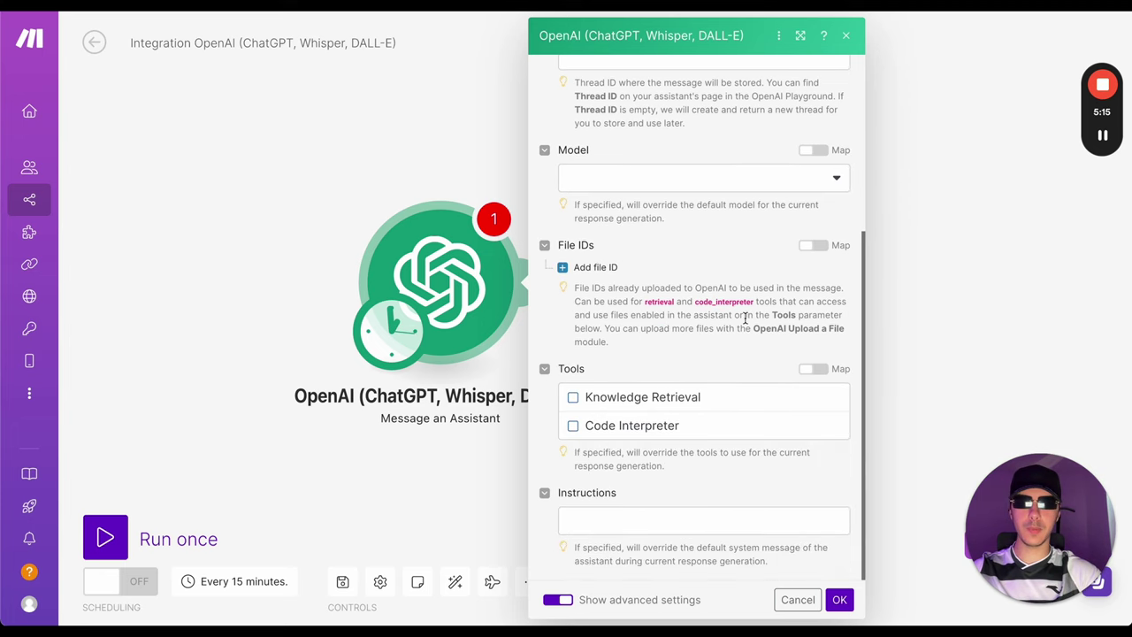
left_click(612, 269)
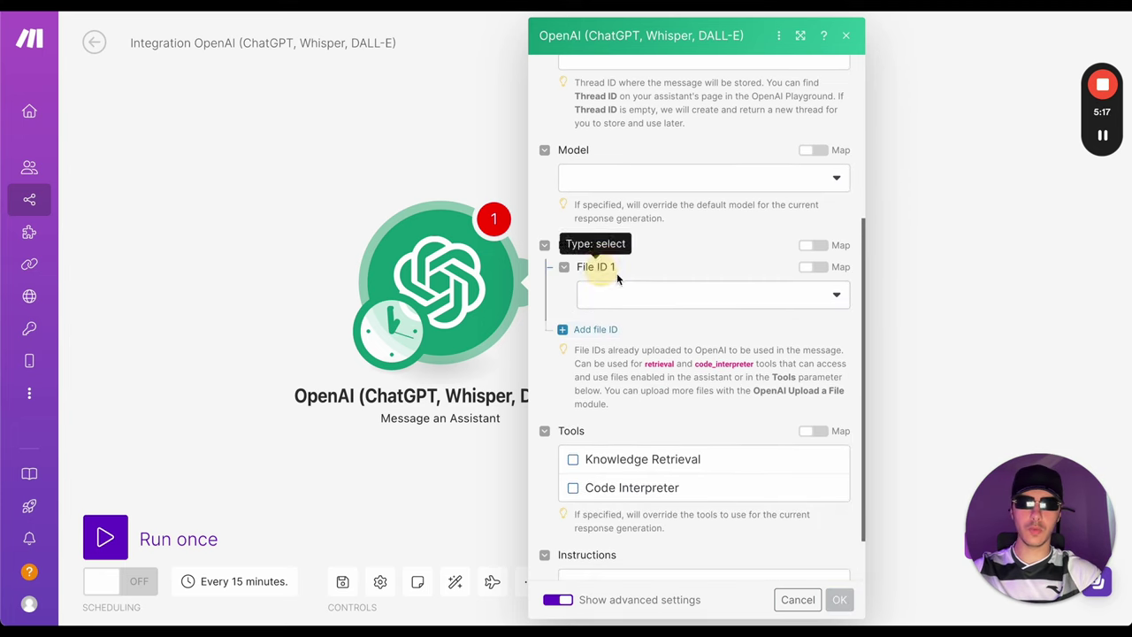
left_click(647, 301)
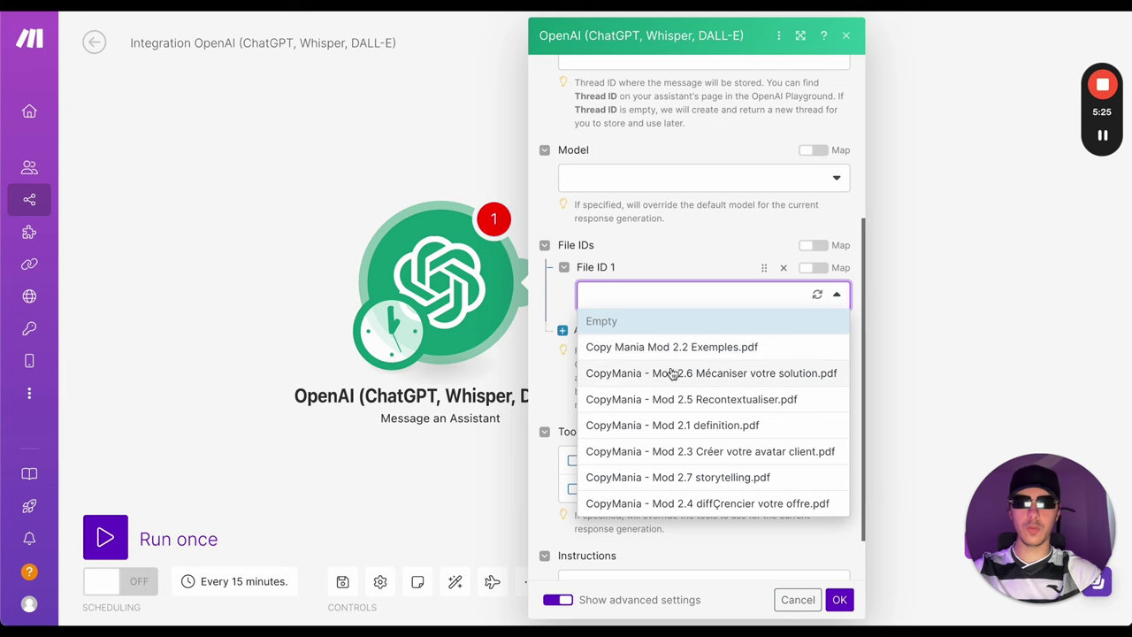
left_click(663, 306)
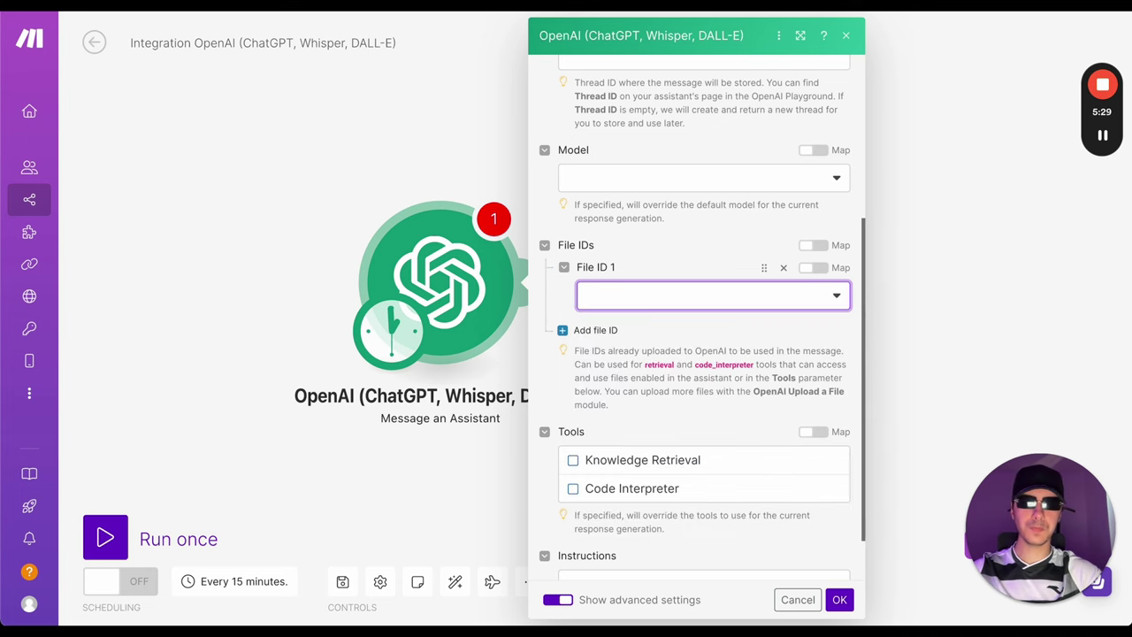
Switch to the OpenAI Playground, review BONJOUR's tools and model configuration, and return to the Tools options in Make.
key("ctrl+Tab")
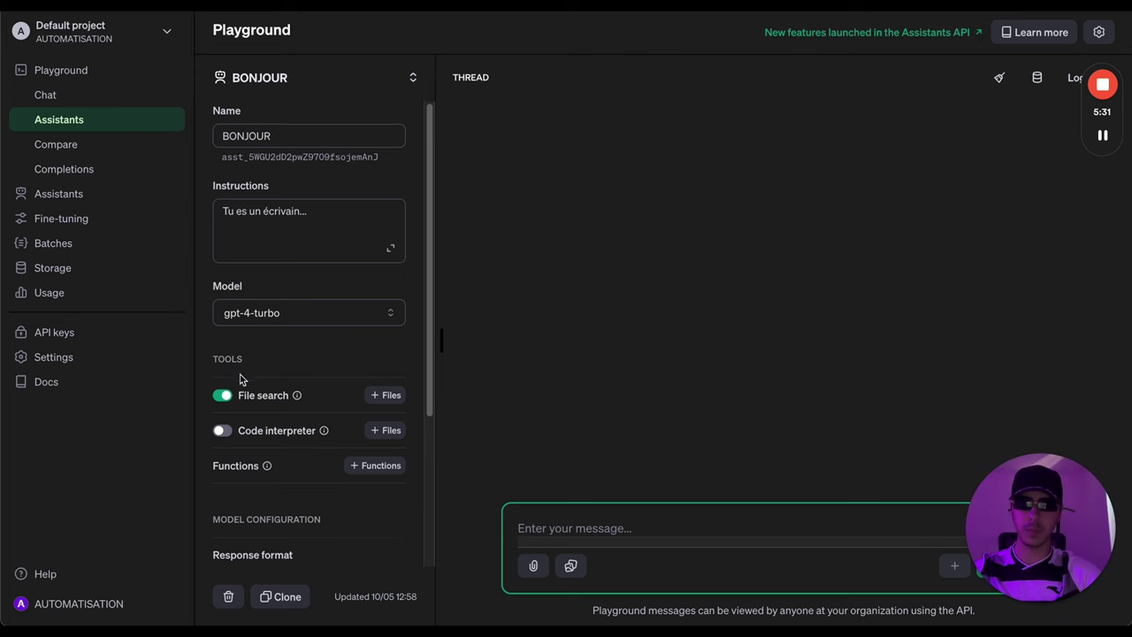
scroll(239, 378, "down", 1)
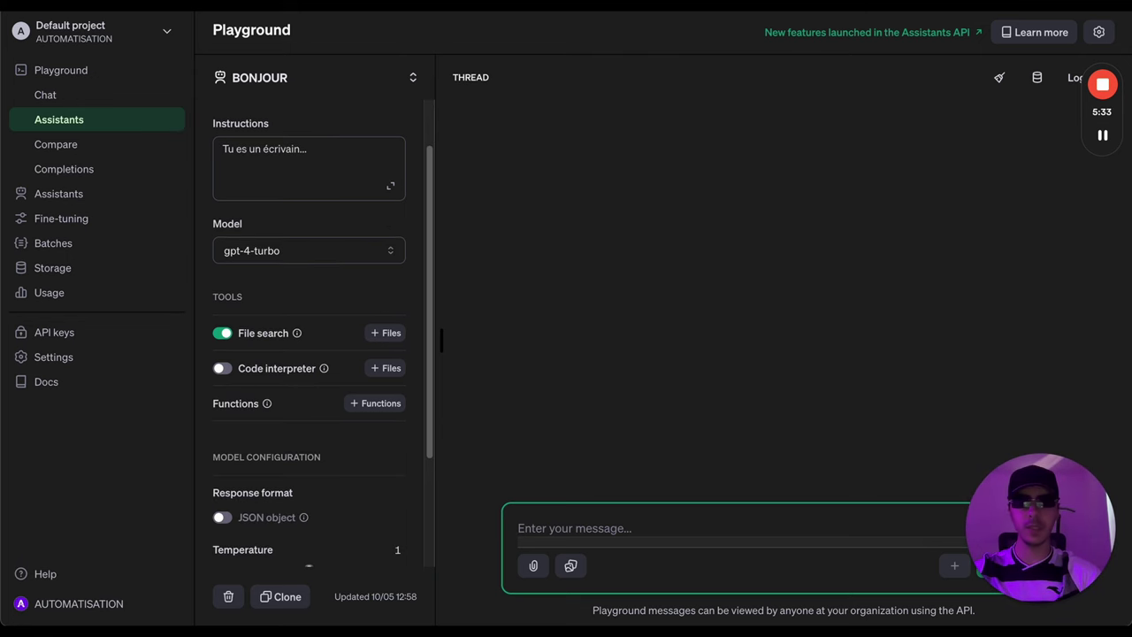
key("ctrl+Tab")
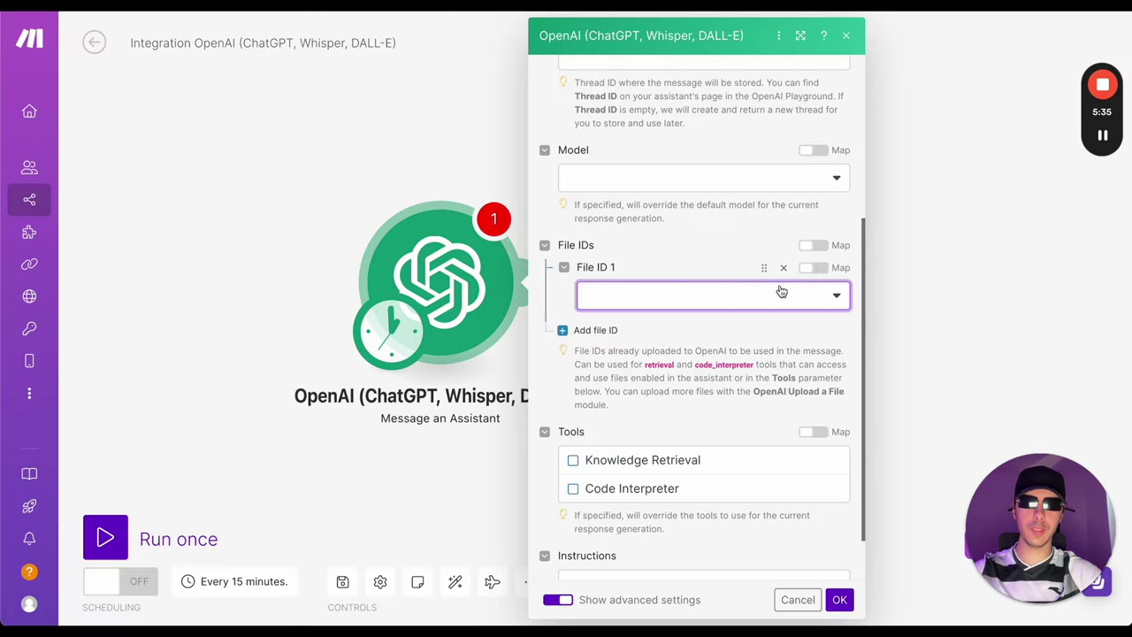
scroll(659, 403, "down", 1)
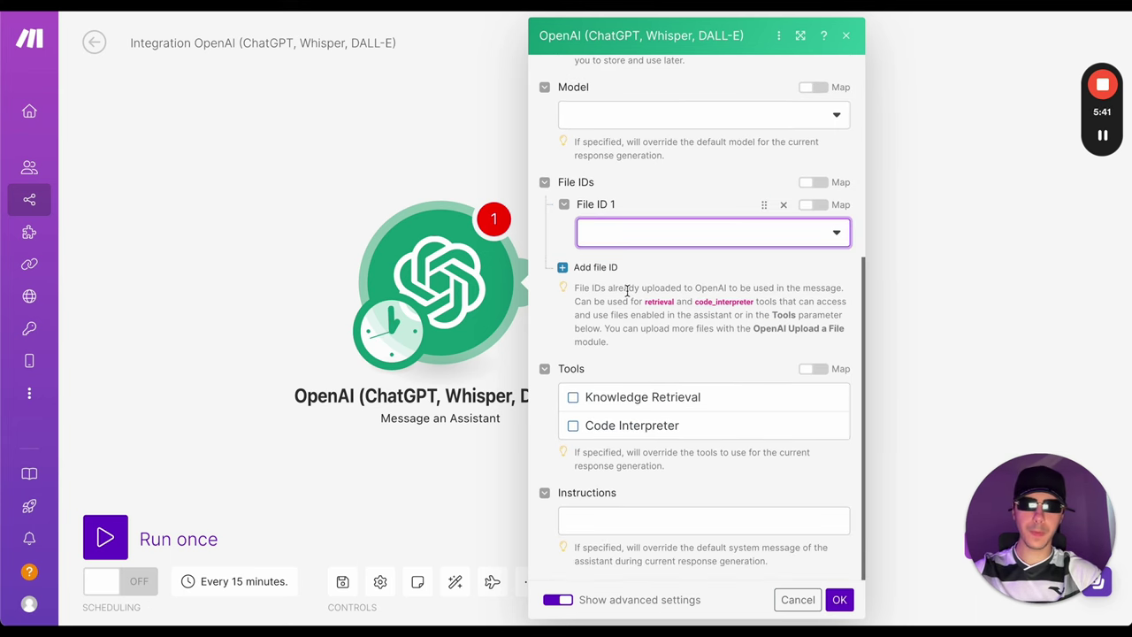
Examine the module's Instructions field and its note about overriding the assistant's default system message.
left_click(670, 529)
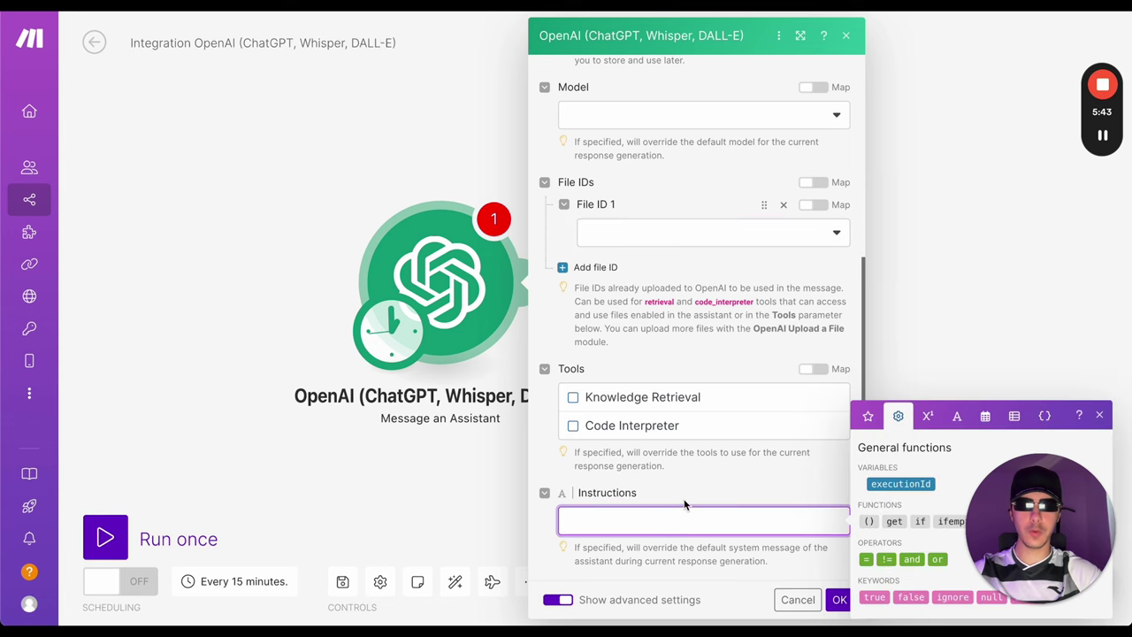
left_click(684, 502)
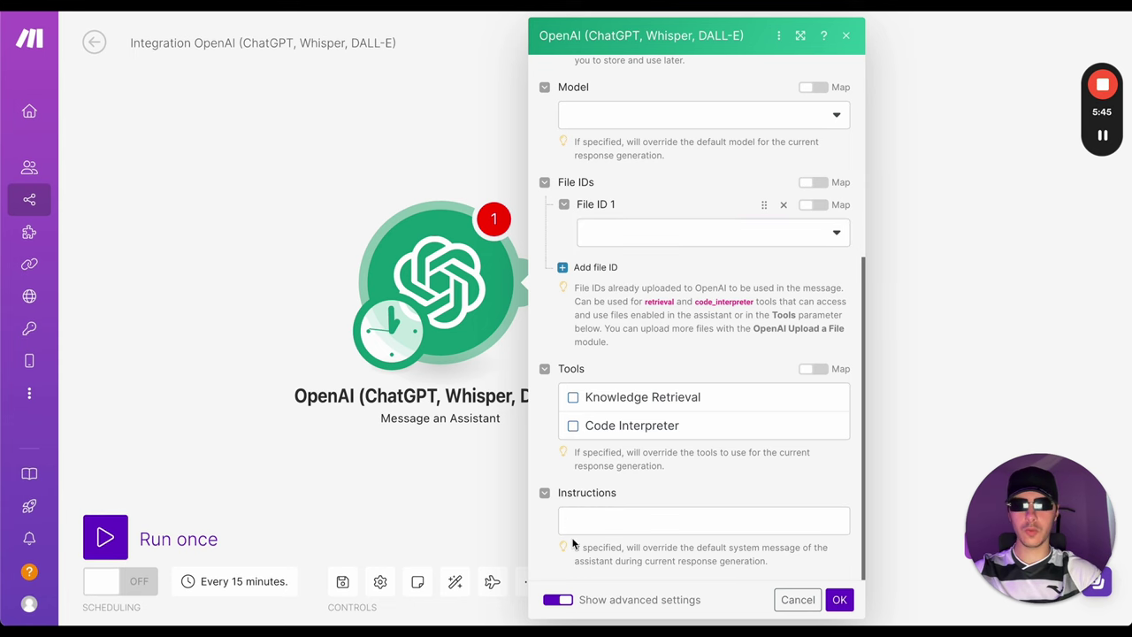
left_click_drag(577, 547, 694, 548)
left_click(655, 520)
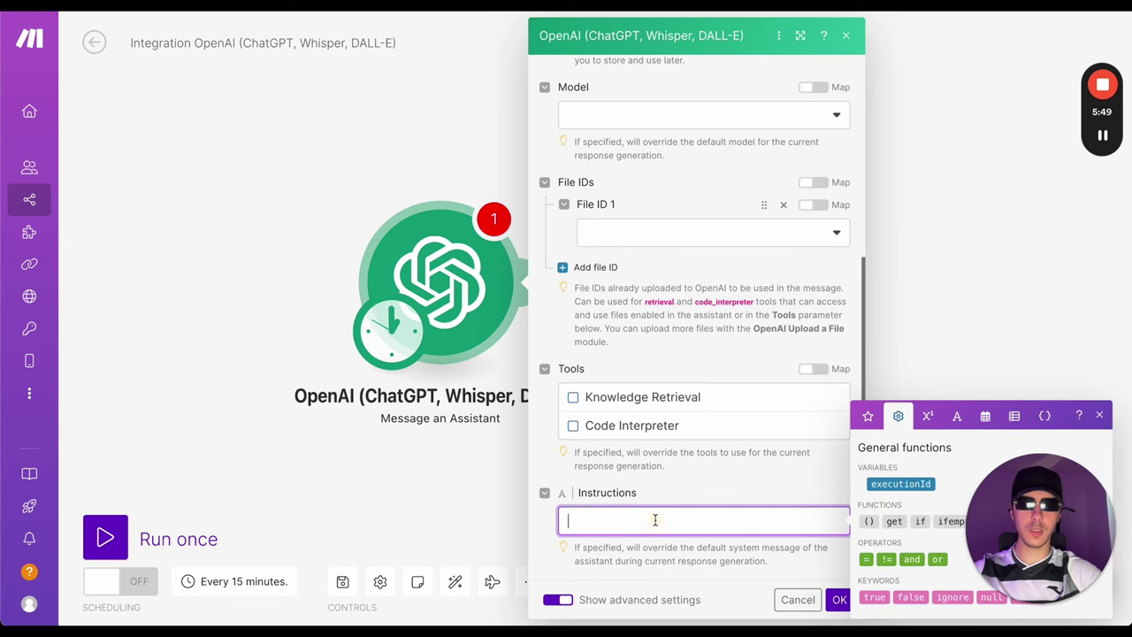
Switch to the OpenAI Playground, highlight BONJOUR's instructions "Tu es un écrivain...", and return to the Instructions field in Make.
key("alt+Tab")
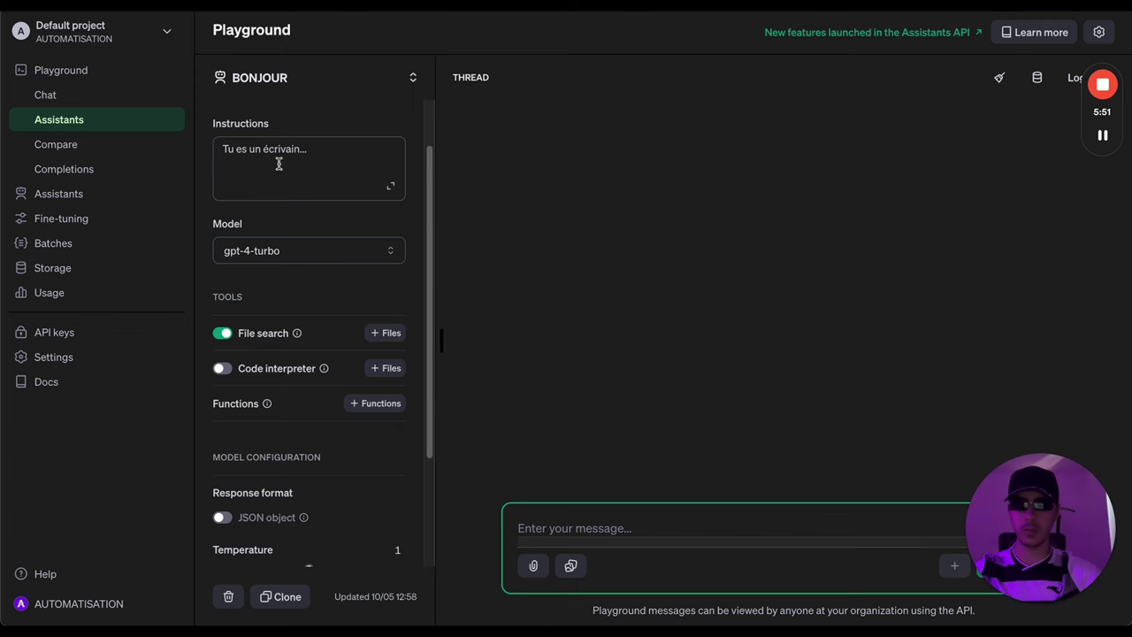
left_click(354, 157)
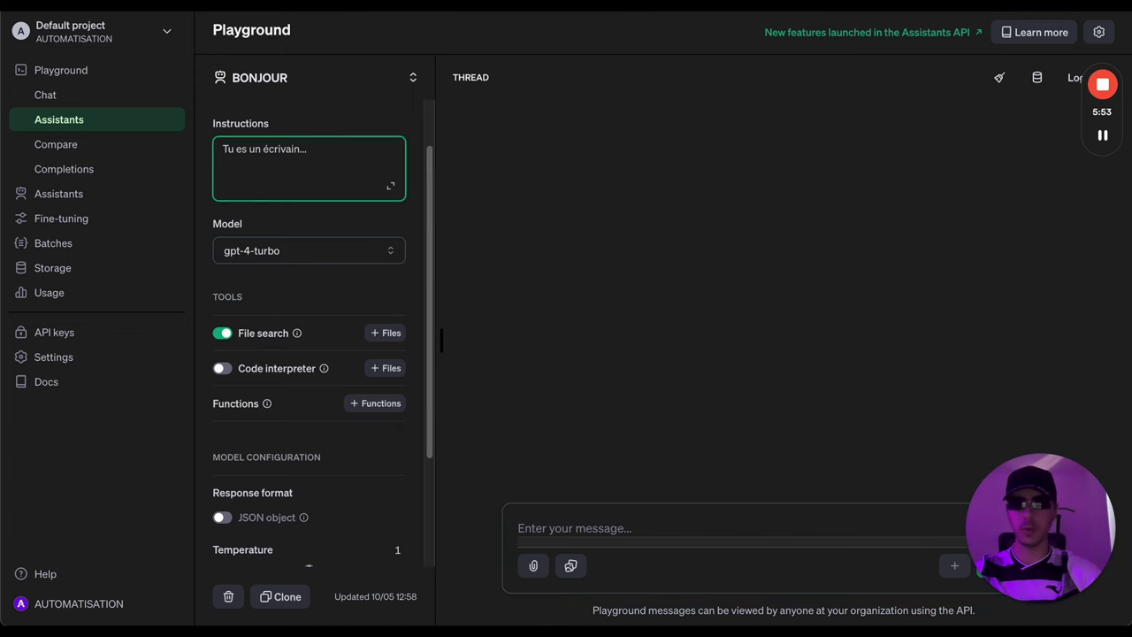
key("alt+Tab")
key("alt+Tab")
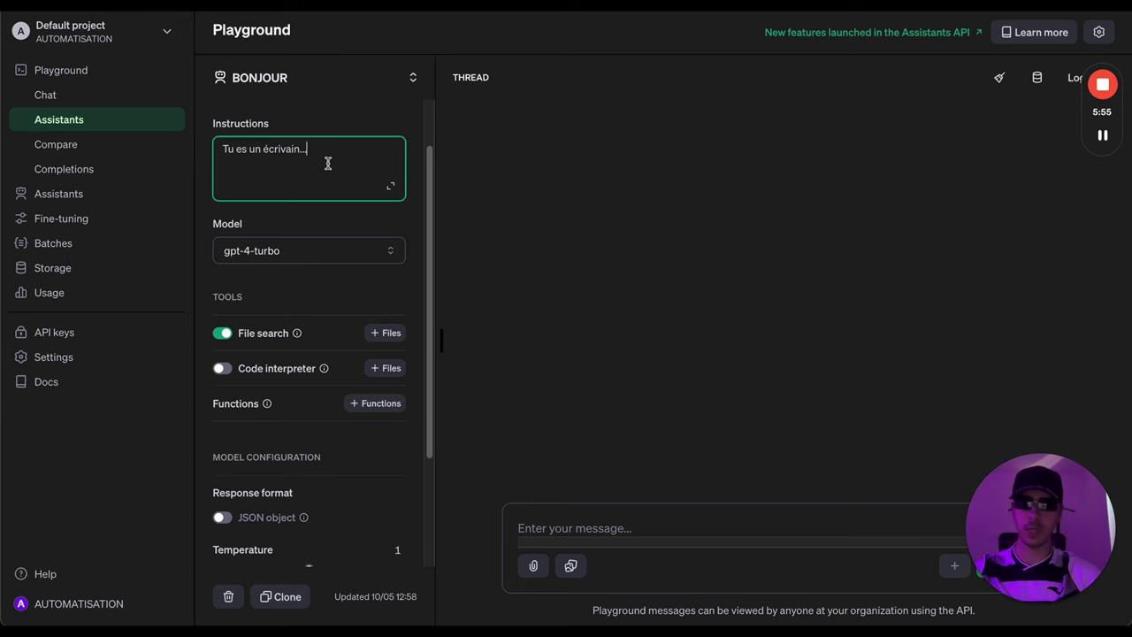
left_click_drag(327, 164, 203, 145)
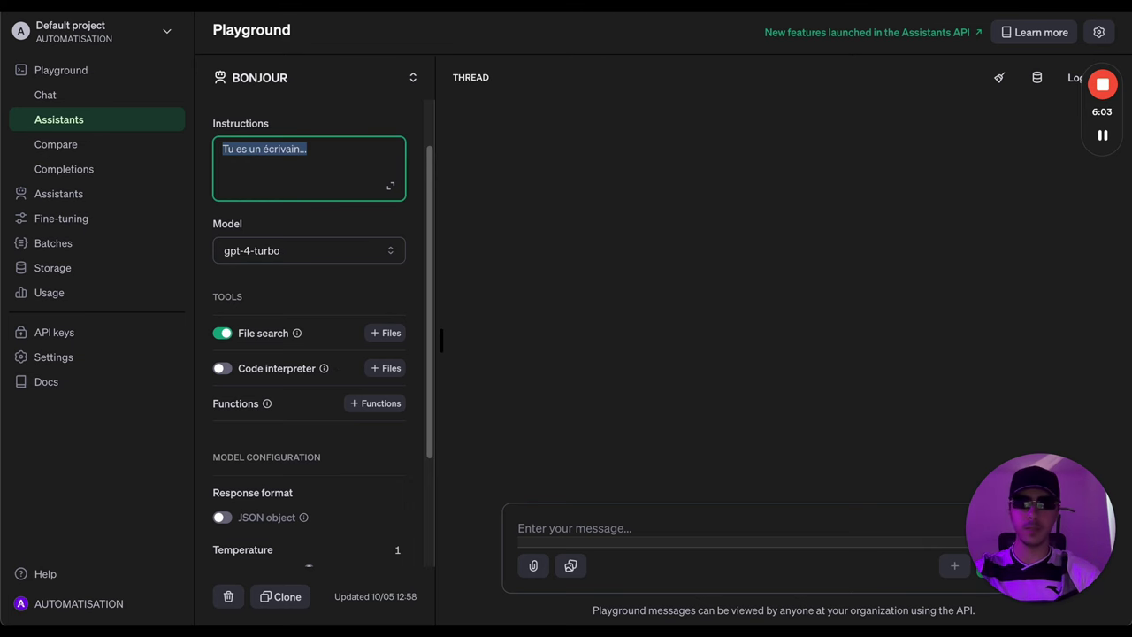
key("alt+Tab")
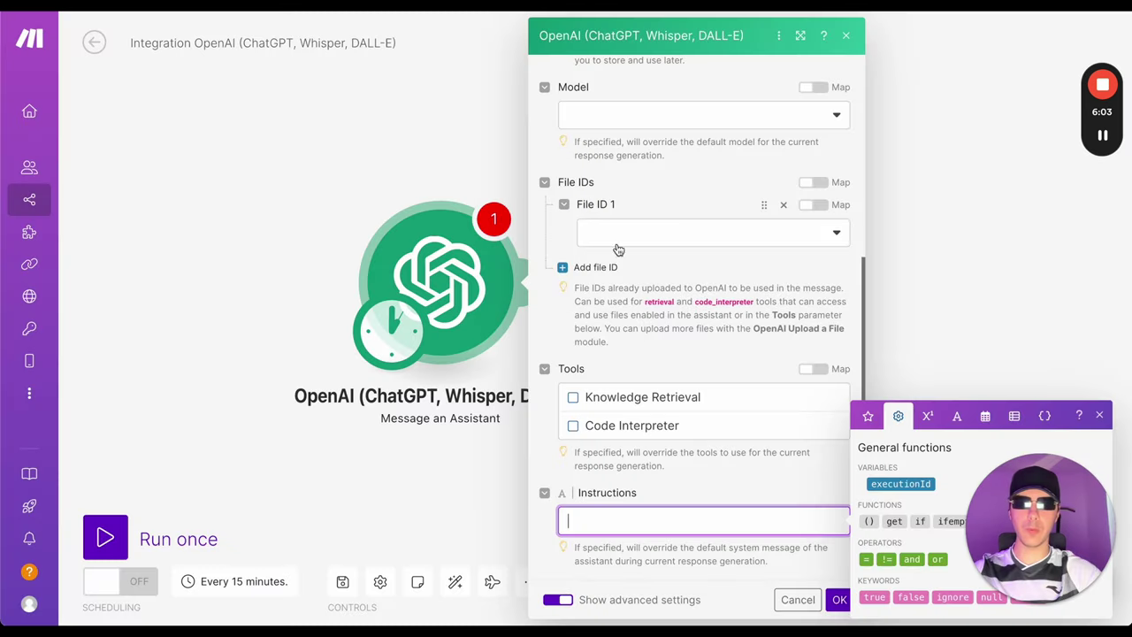
left_click(686, 500)
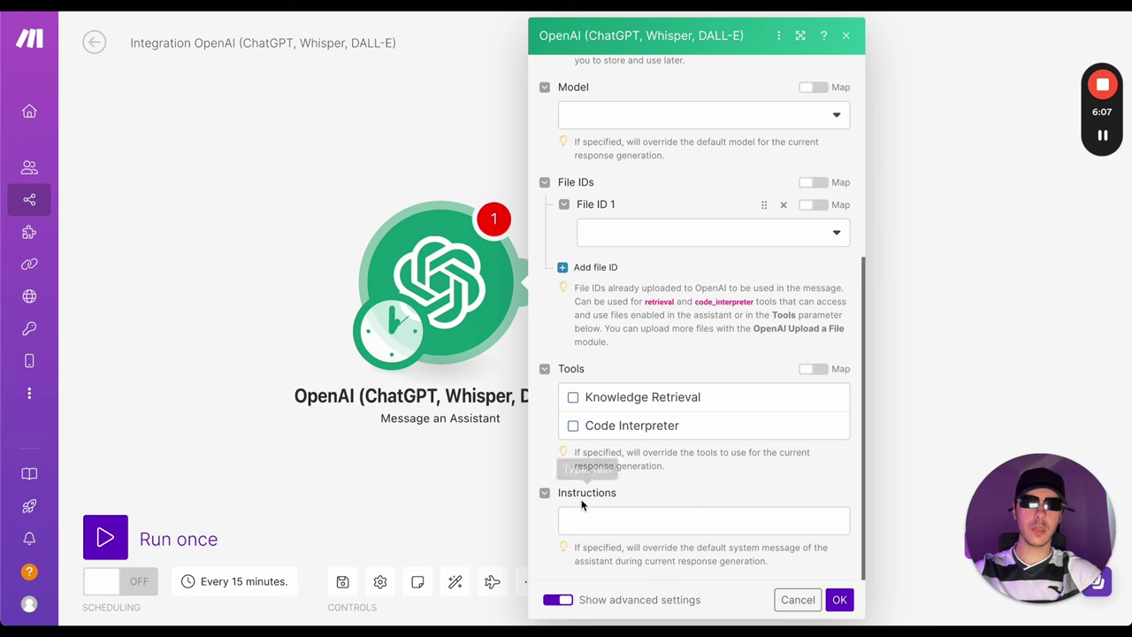
Review the module's message and assistant, and save the Message an Assistant settings.
scroll(745, 495, "up", 5)
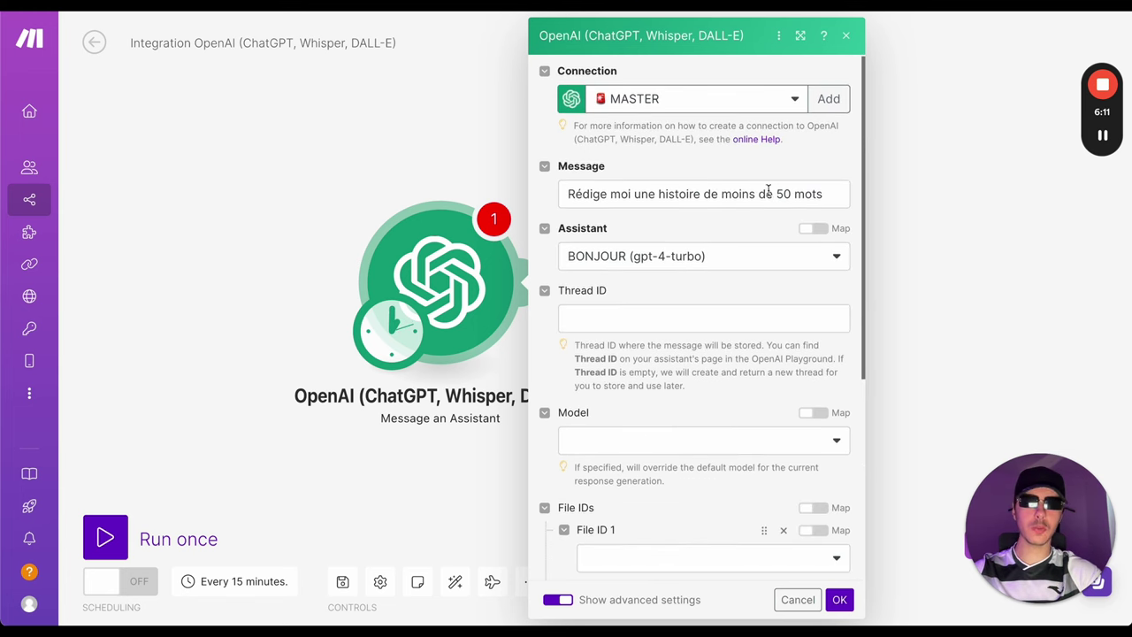
left_click(839, 600)
left_click(684, 314)
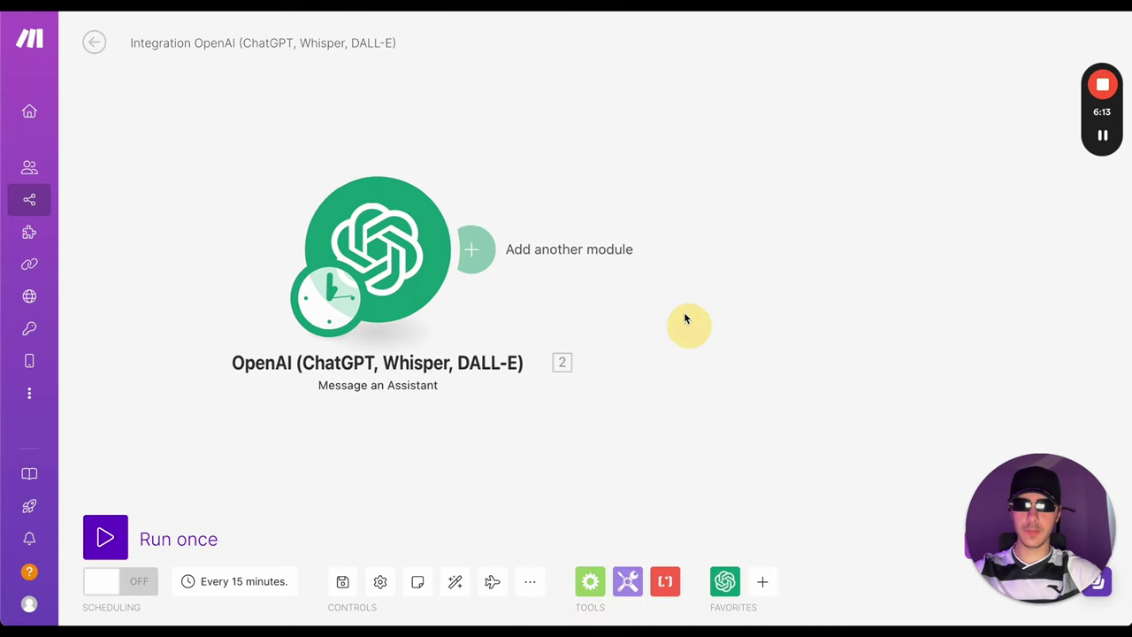
Rename the OpenAI module as "Partie 1".
right_click(420, 208)
left_click(451, 314)
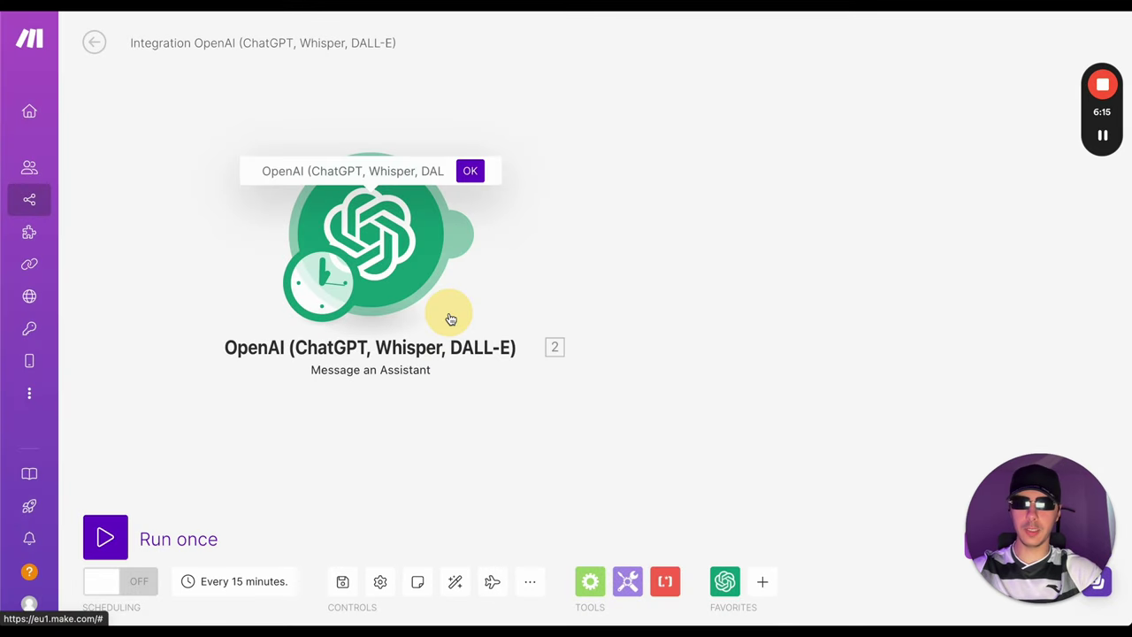
type("P")
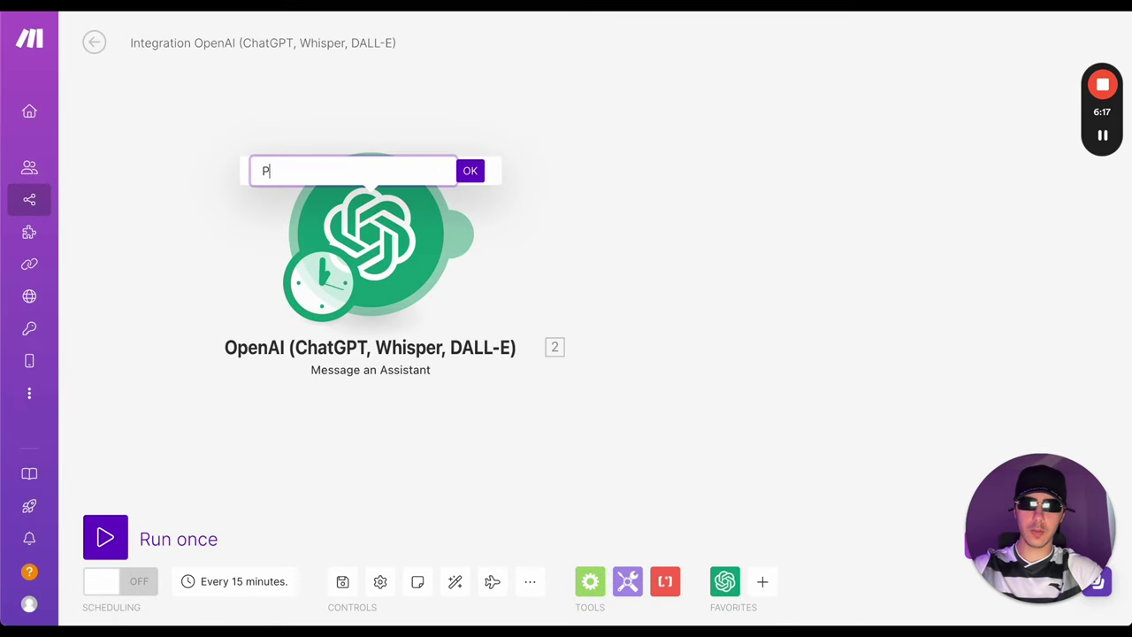
type("artie 1")
key("Return")
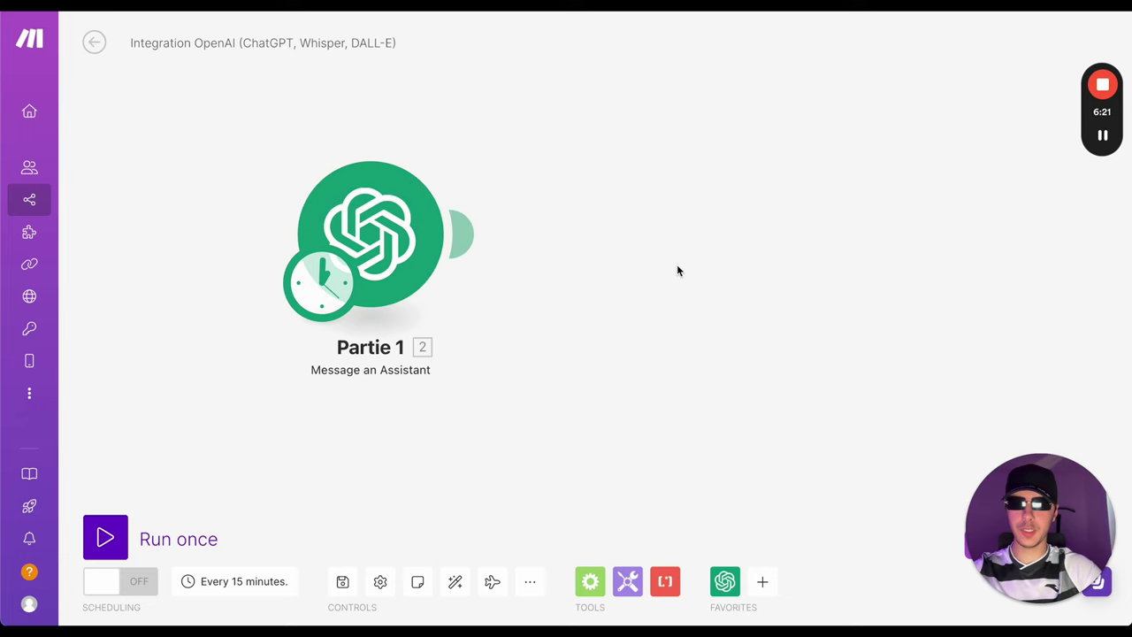
Add a second OpenAI module with the Message an Assistant action after Partie 1.
left_click(635, 241)
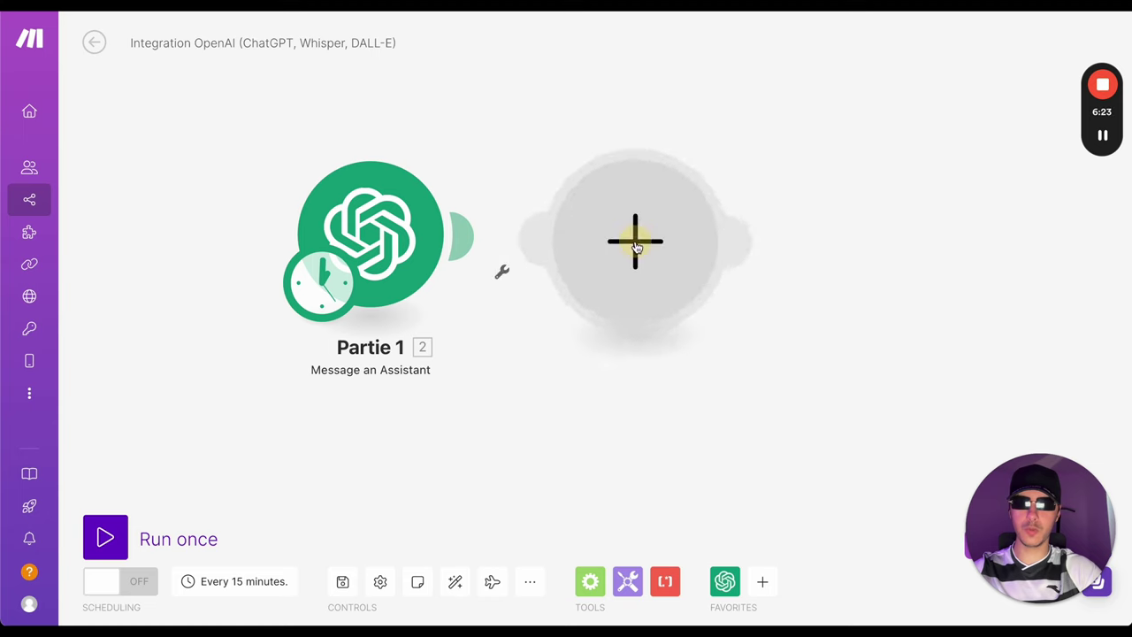
left_click(844, 144)
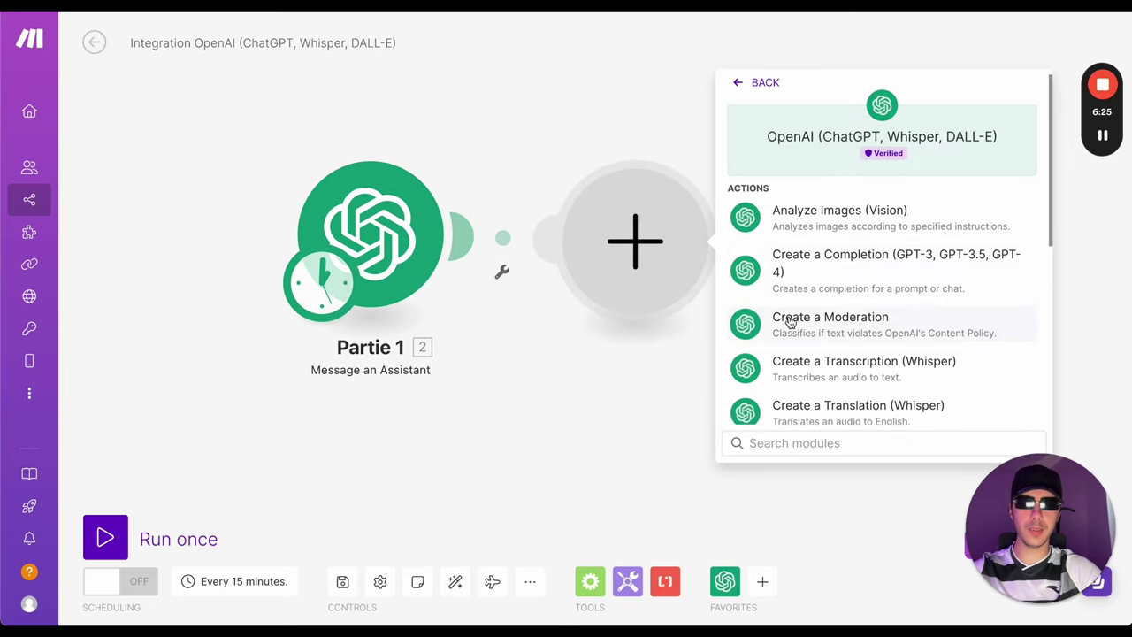
scroll(786, 324, "down", 5)
left_click(887, 269)
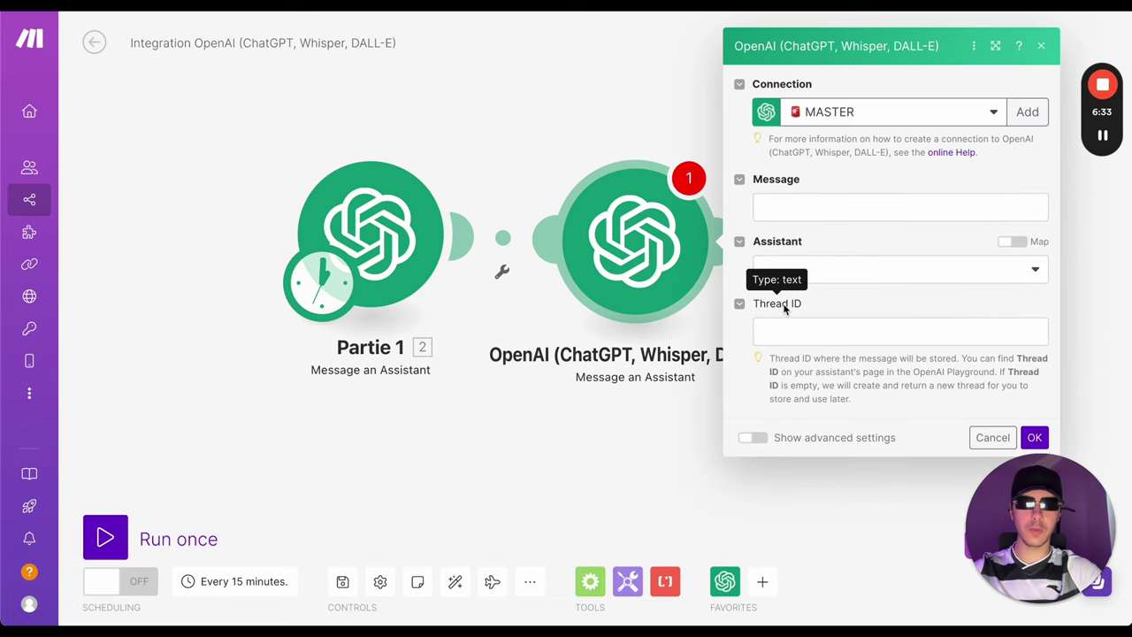
Map the second module's Thread ID to the Thread ID output of Partie 1.
left_click(791, 329)
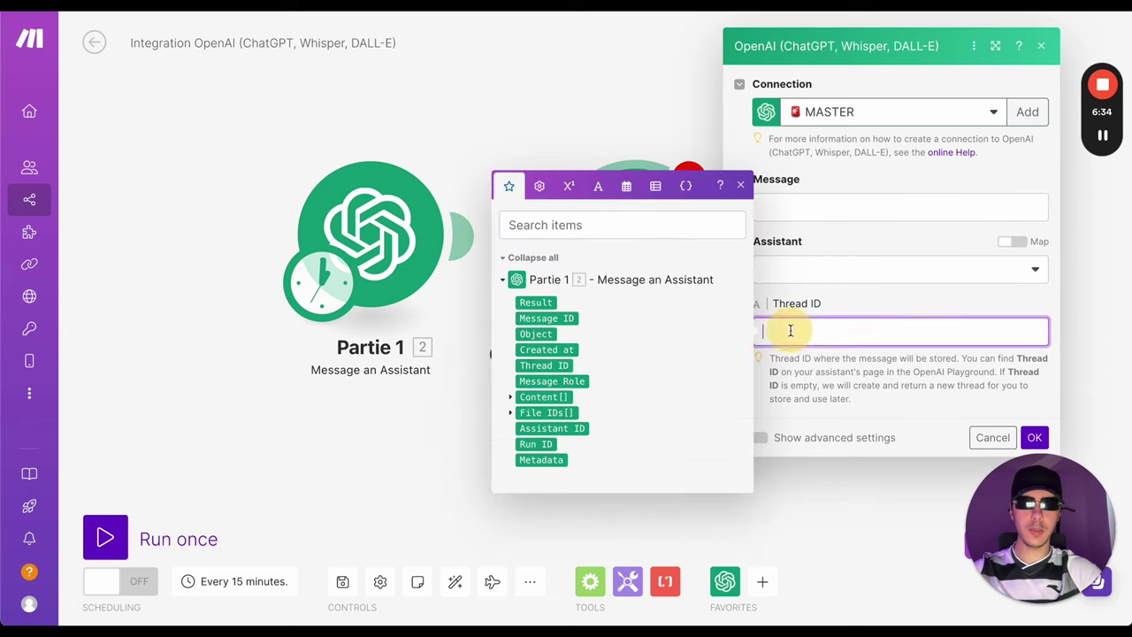
left_click(883, 309)
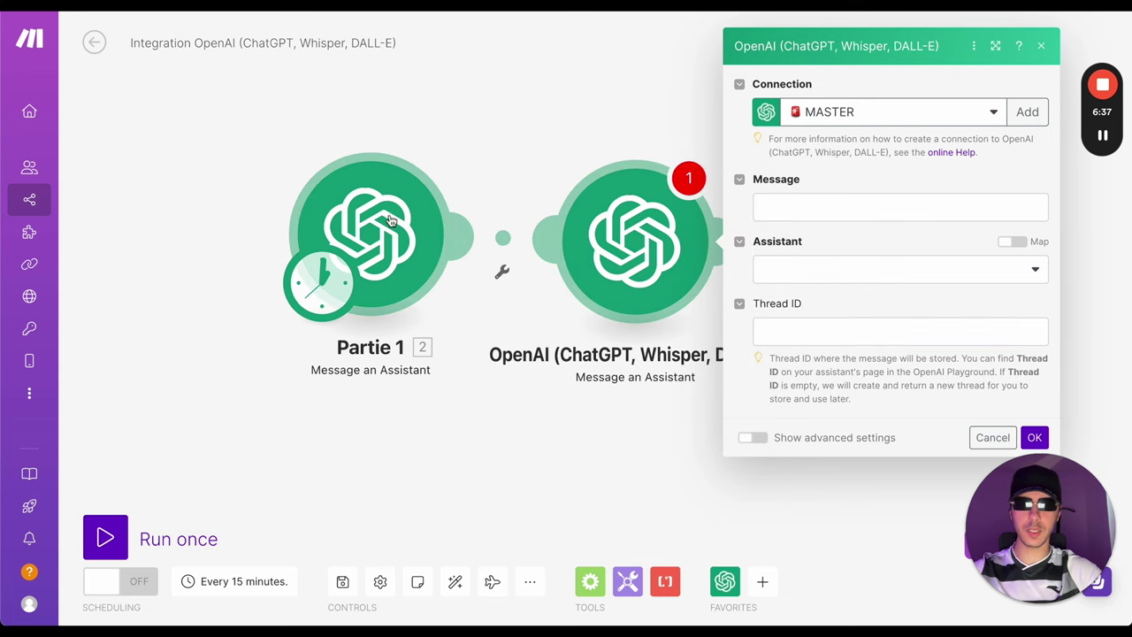
left_click(802, 328)
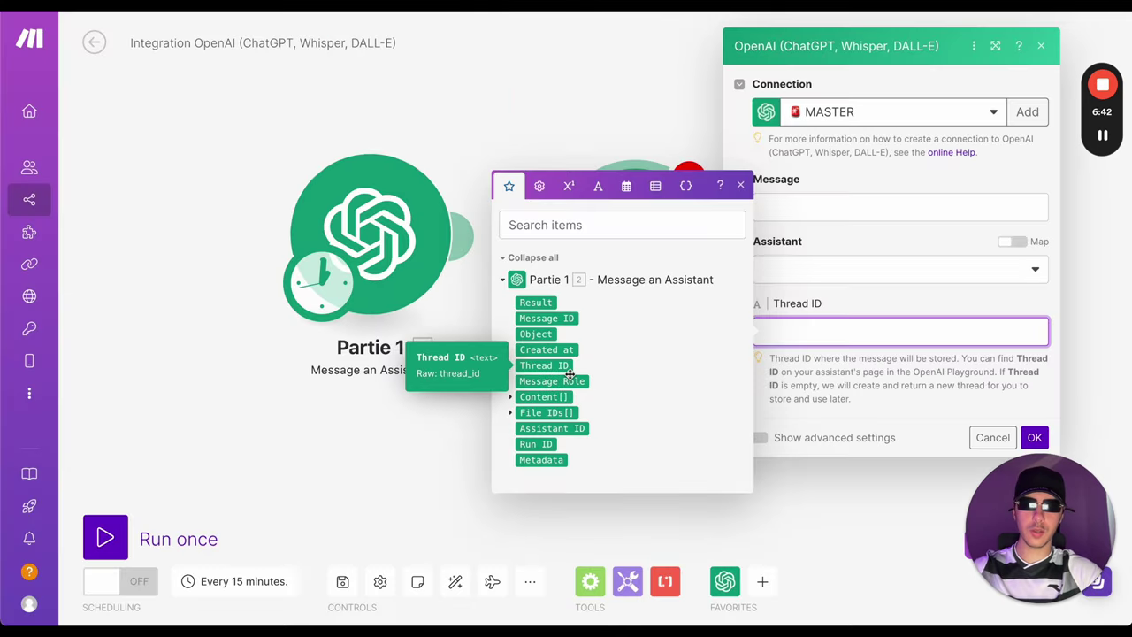
left_click(570, 371)
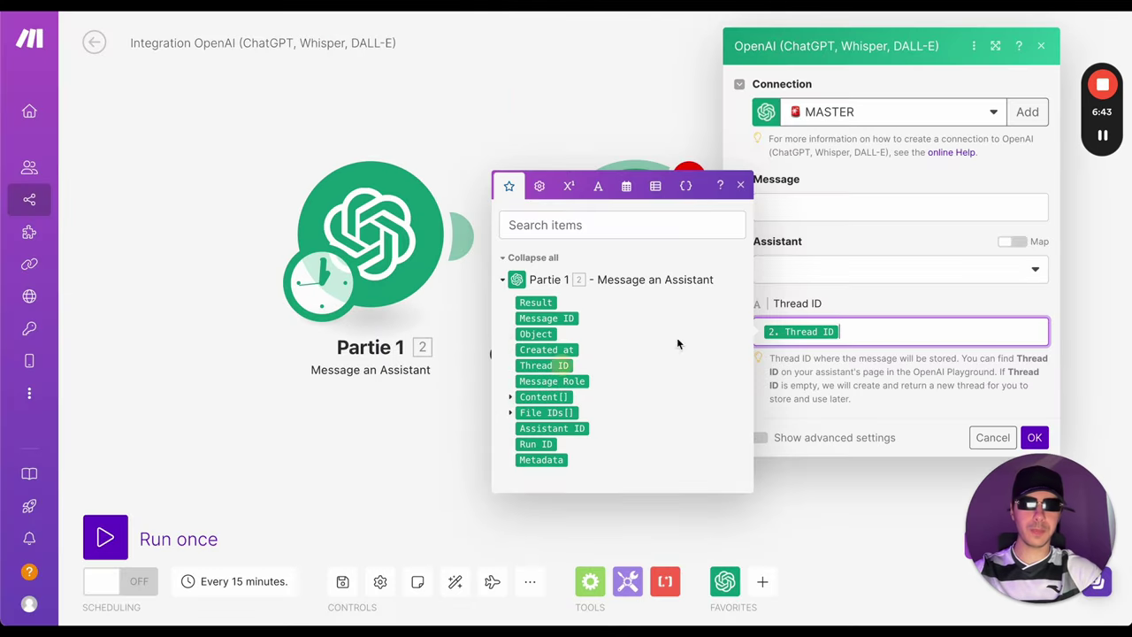
left_click(870, 308)
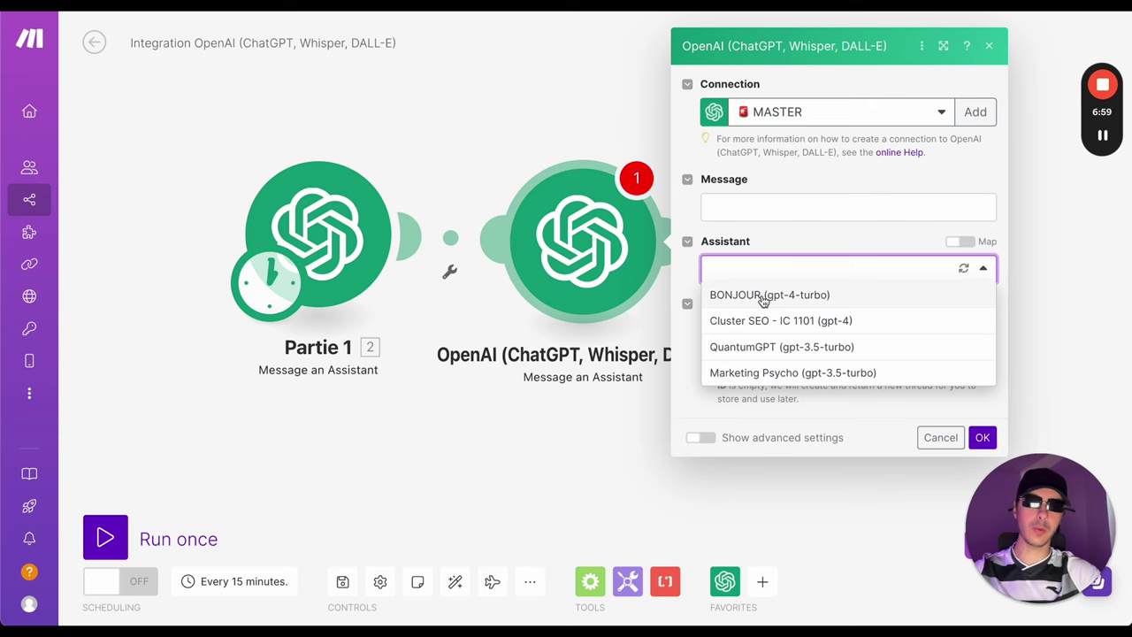
Select the BONJOUR (gpt-4-turbo) assistant for the second module and set its message to "Résume-moi cette histoire".
left_click(762, 297)
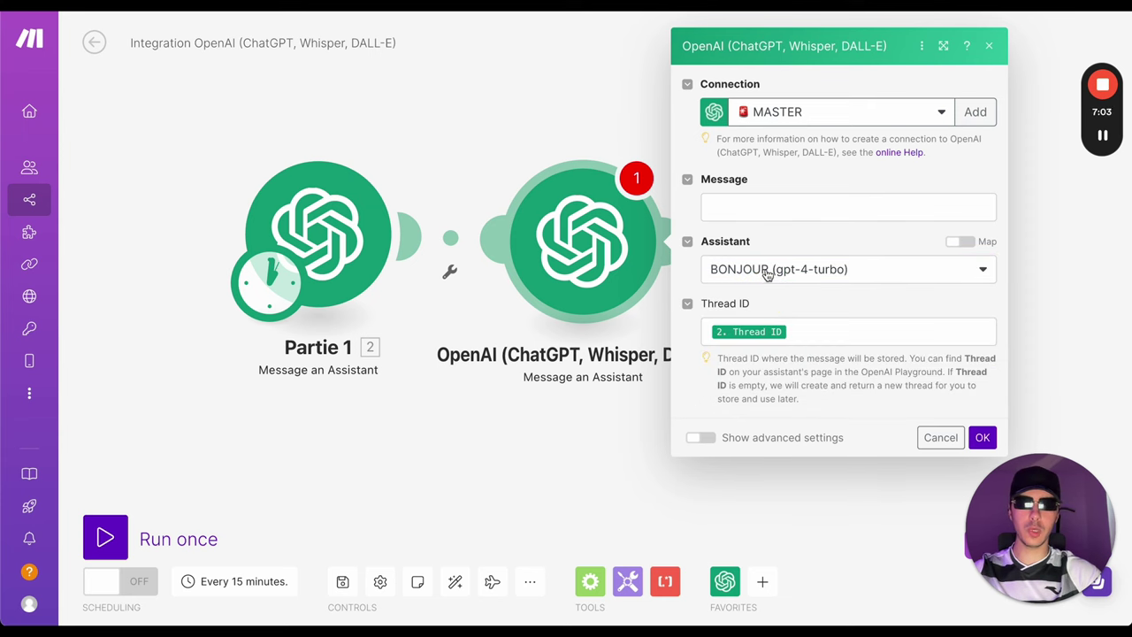
left_click(747, 210)
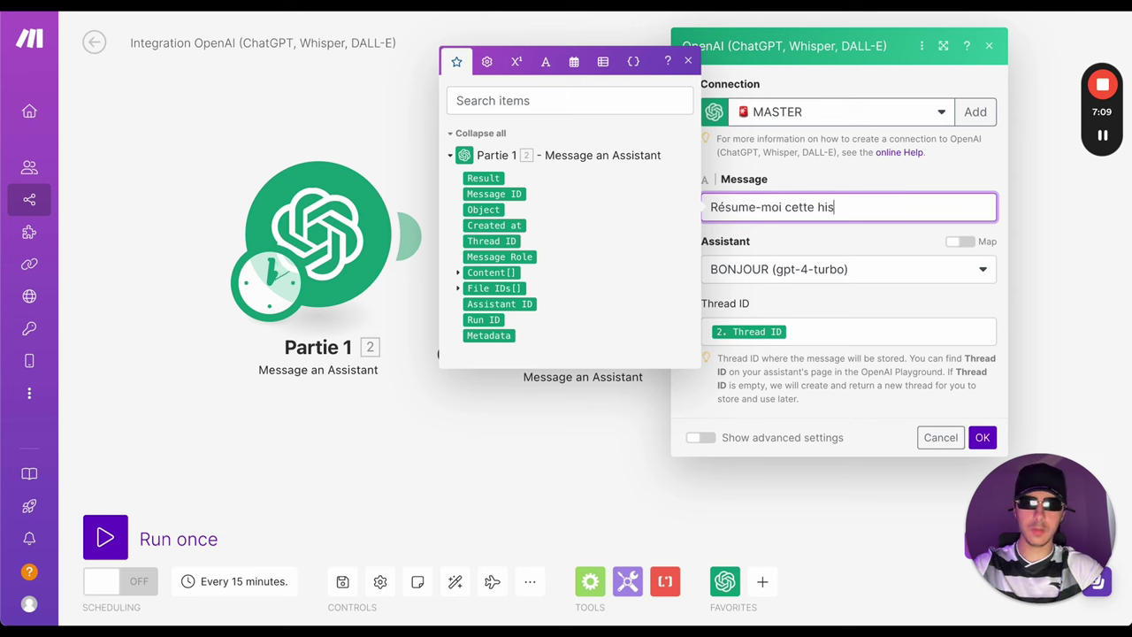
left_click(801, 247)
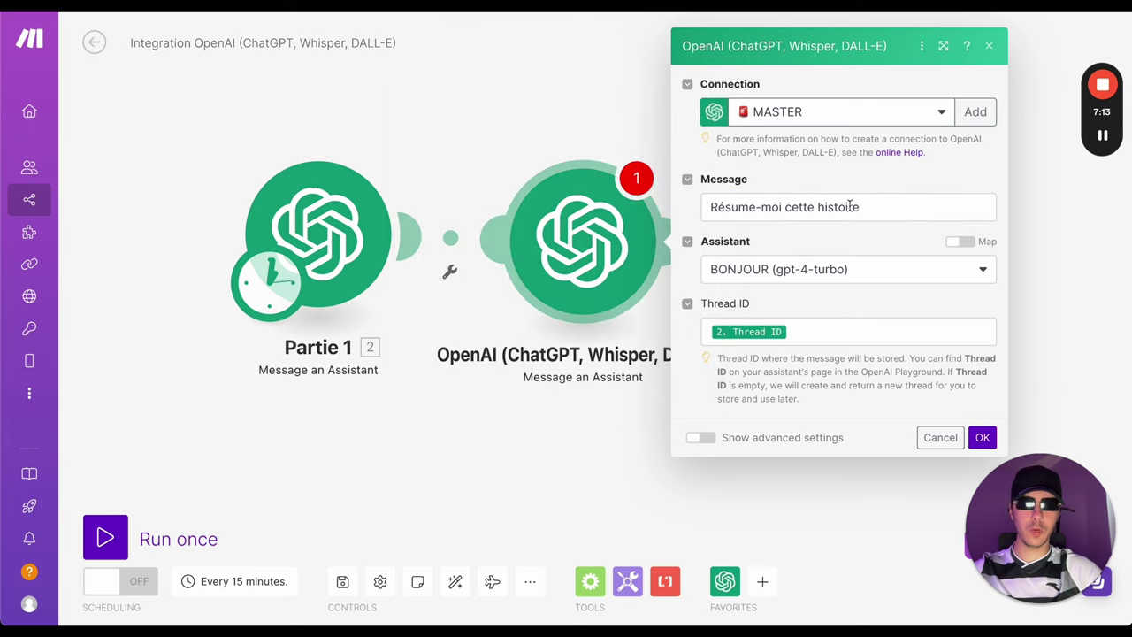
Try to append a colon and Partie 1's Content Text Value output to the second module's message.
left_click(881, 209)
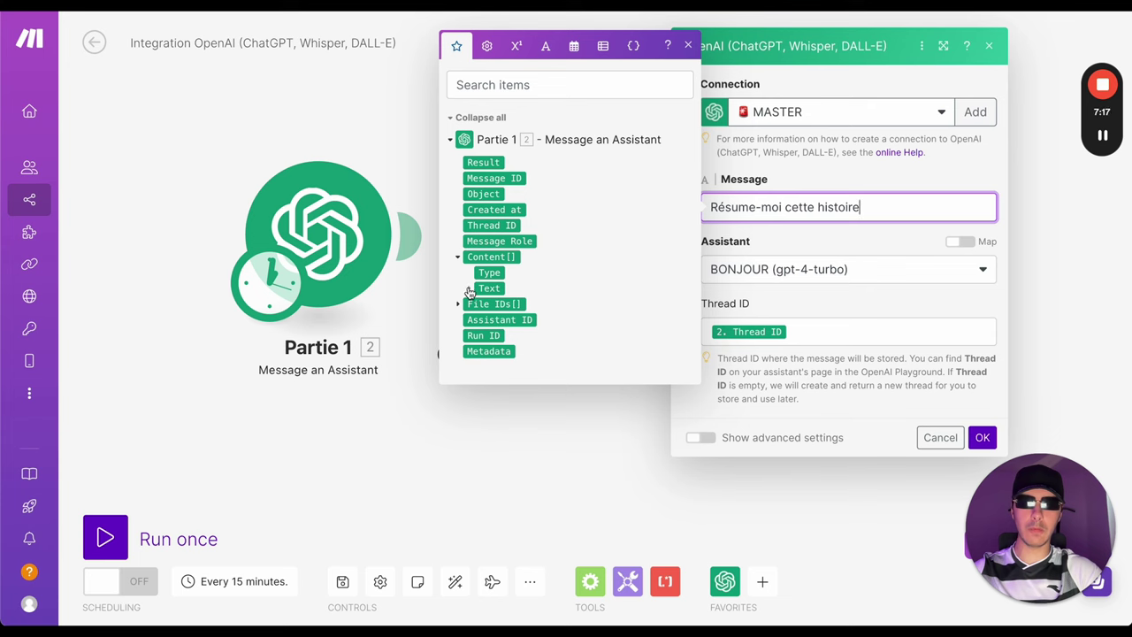
left_click(470, 289)
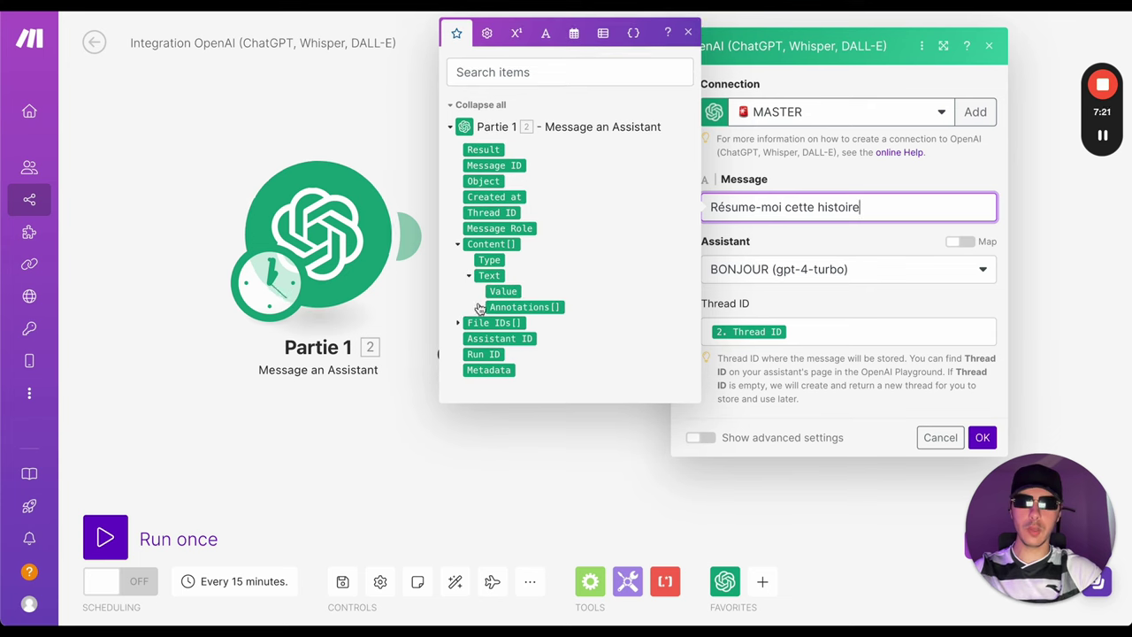
left_click(825, 184)
left_click(860, 200)
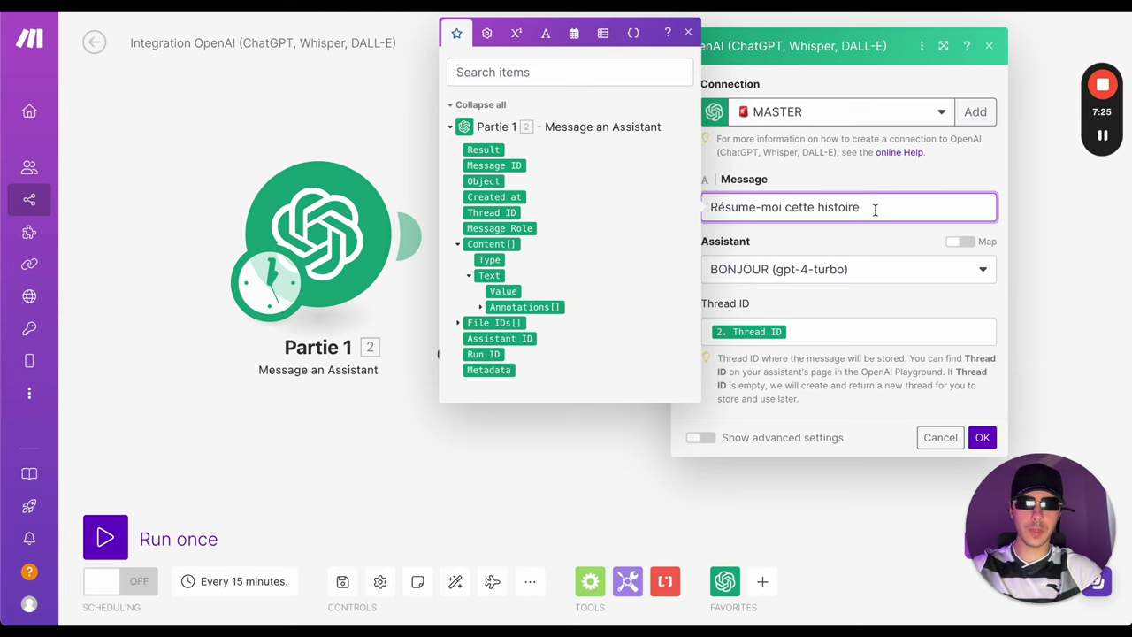
left_click(500, 291)
key("BackSpace")
key("BackSpace")
key("BackSpace")
key("BackSpace")
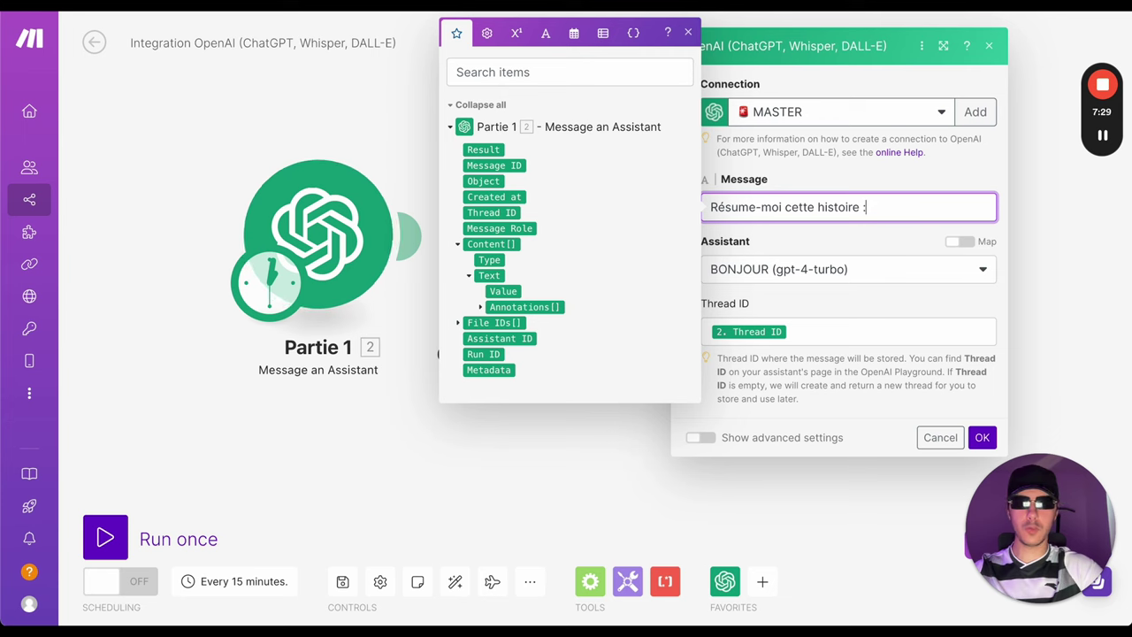
left_click(832, 179)
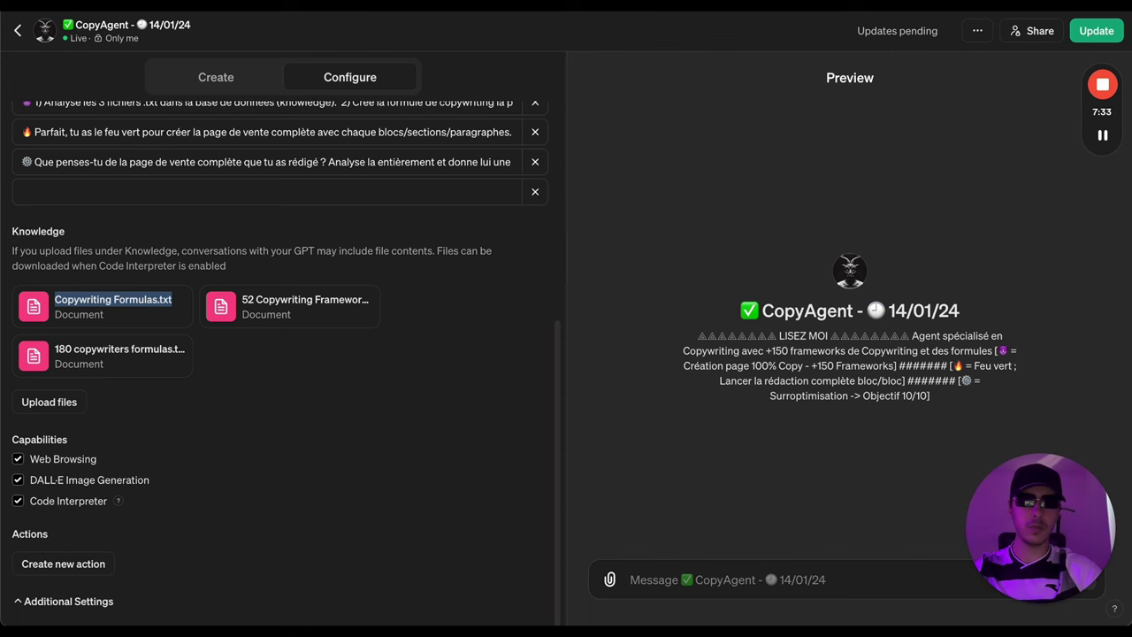
Switch to ChatGPT, leave the CopyAgent editor and enter the prompt "Résume cette histoire" in its chat.
left_click(16, 57)
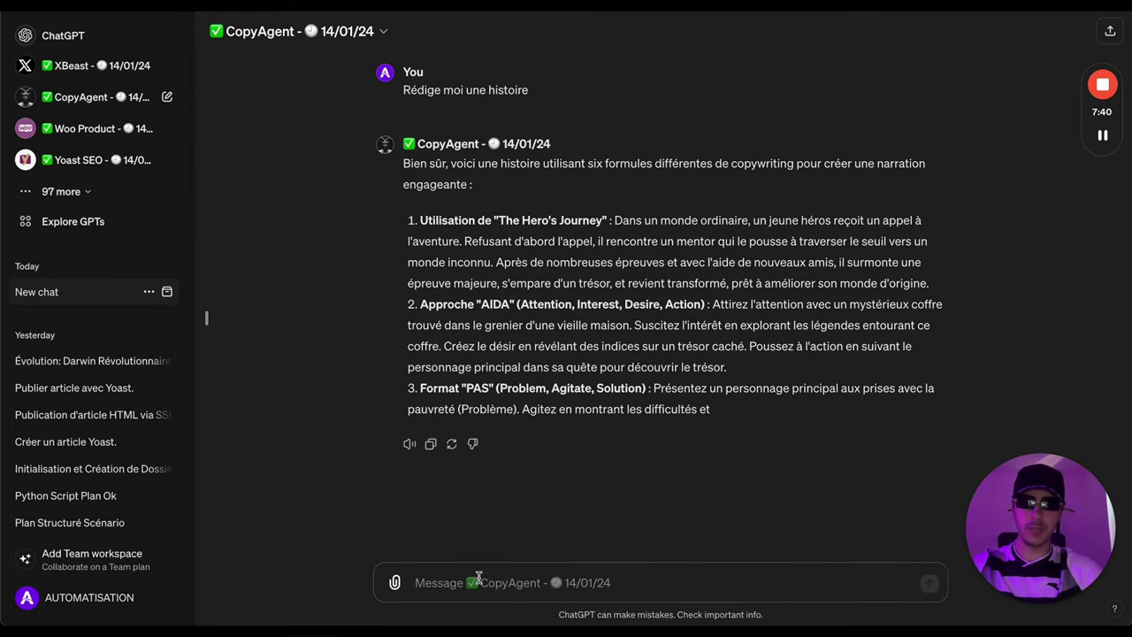
type("Re")
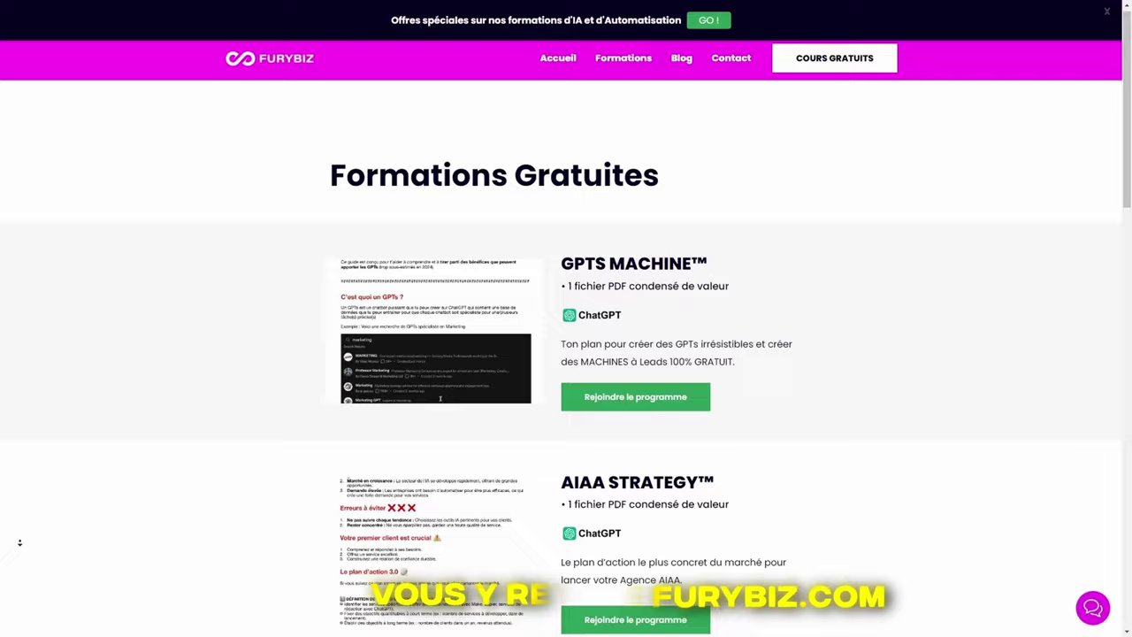
scroll(440, 399, "down", 5)
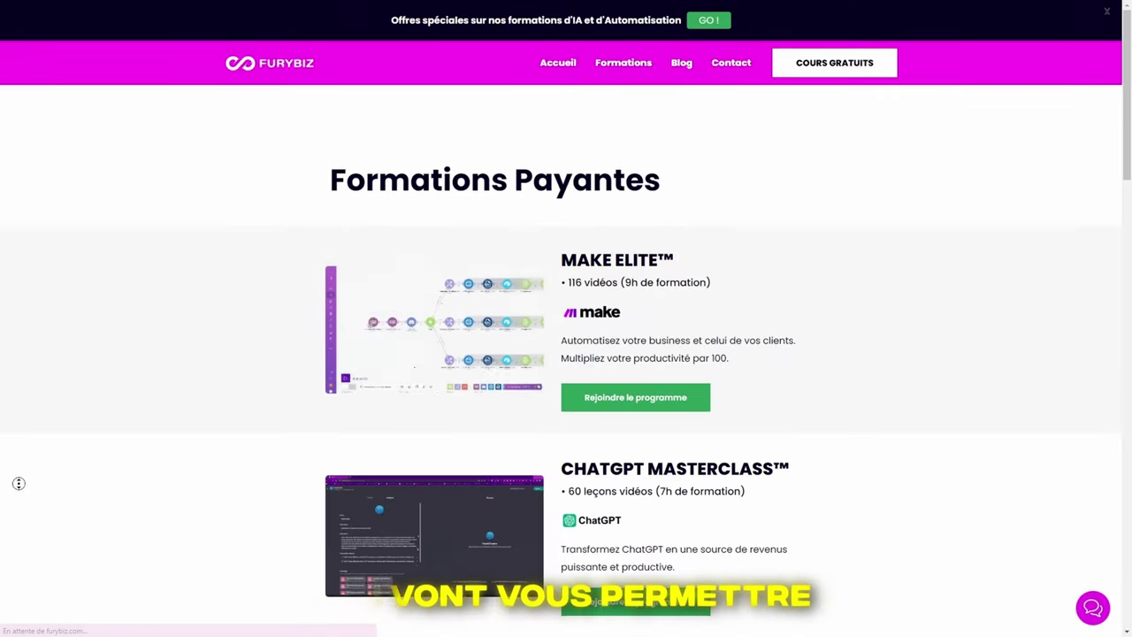
scroll(22, 504, "down", 1)
scroll(22, 505, "down", 3)
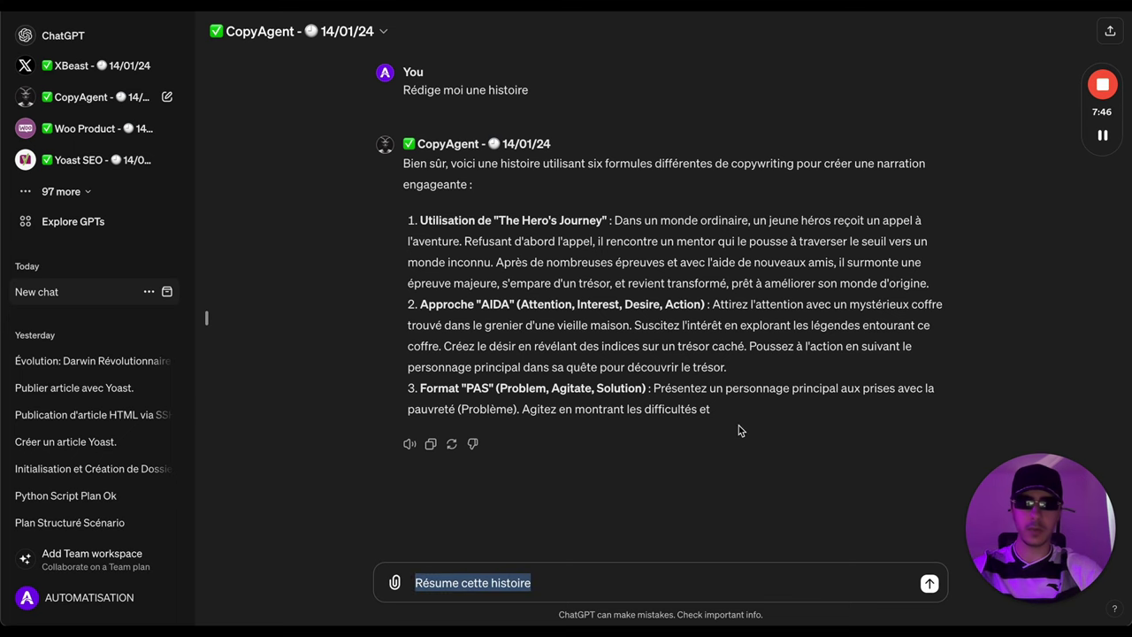
Add a colon to the "Résume cette histoire" prompt and paste a copy of the previous question and story beneath it.
left_click_drag(739, 425, 405, 89)
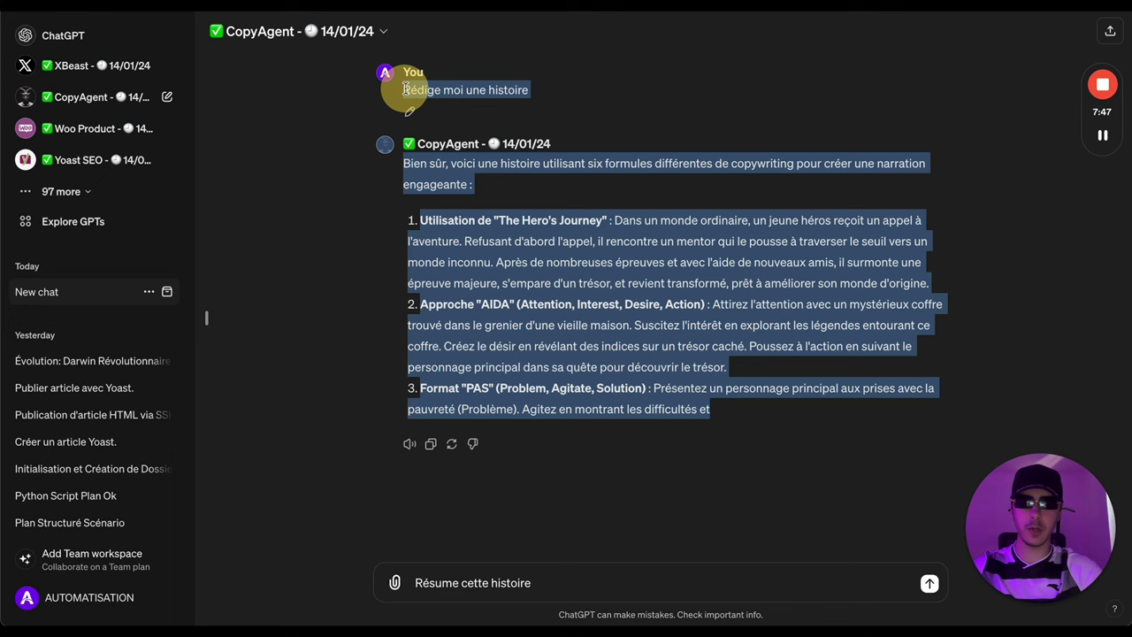
left_click(557, 582)
type(":")
key("shift+Return")
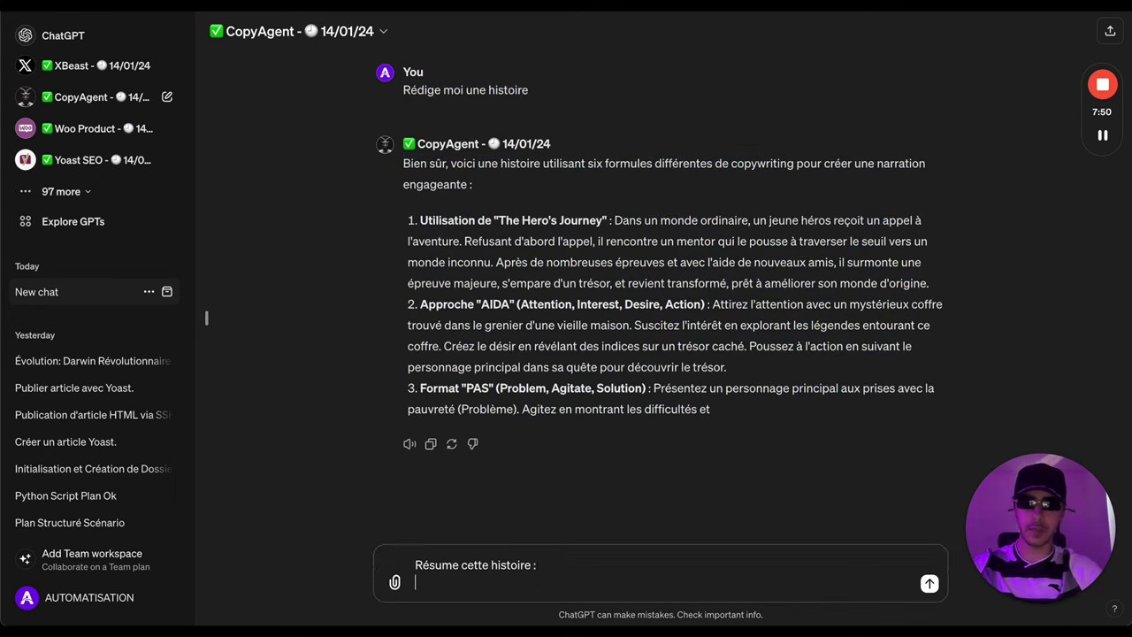
left_click_drag(748, 405, 402, 89)
key("ctrl+c")
left_click(504, 566)
key("ctrl+v")
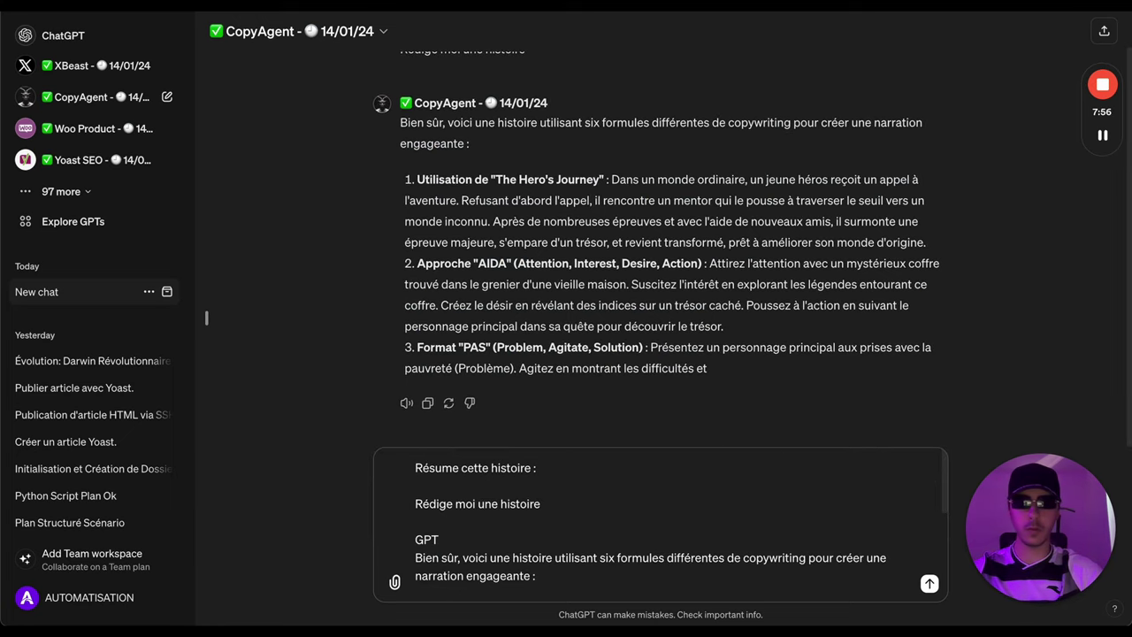
Switch back to Make, save the second Message an Assistant module's settings, and recheck them without making changes.
key("alt+Tab")
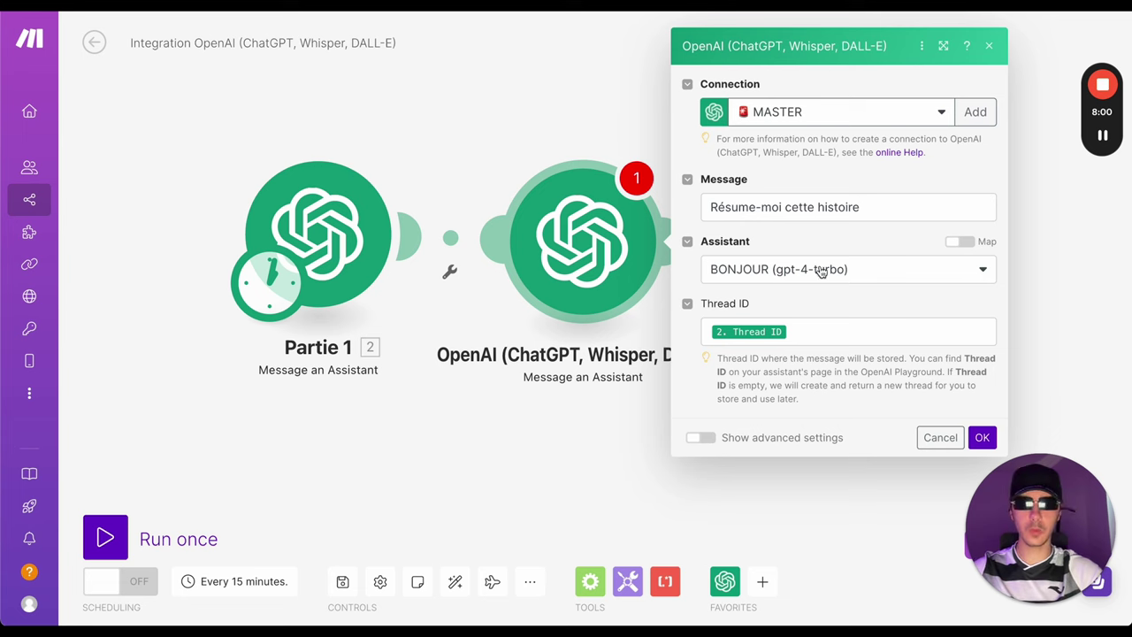
left_click(979, 442)
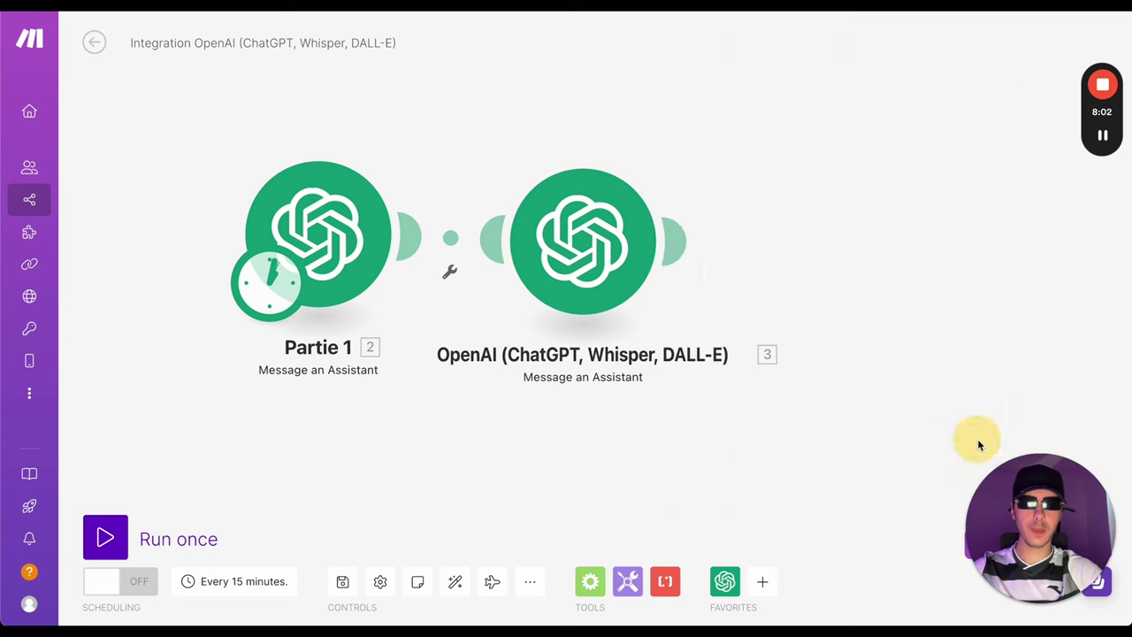
left_click(586, 260)
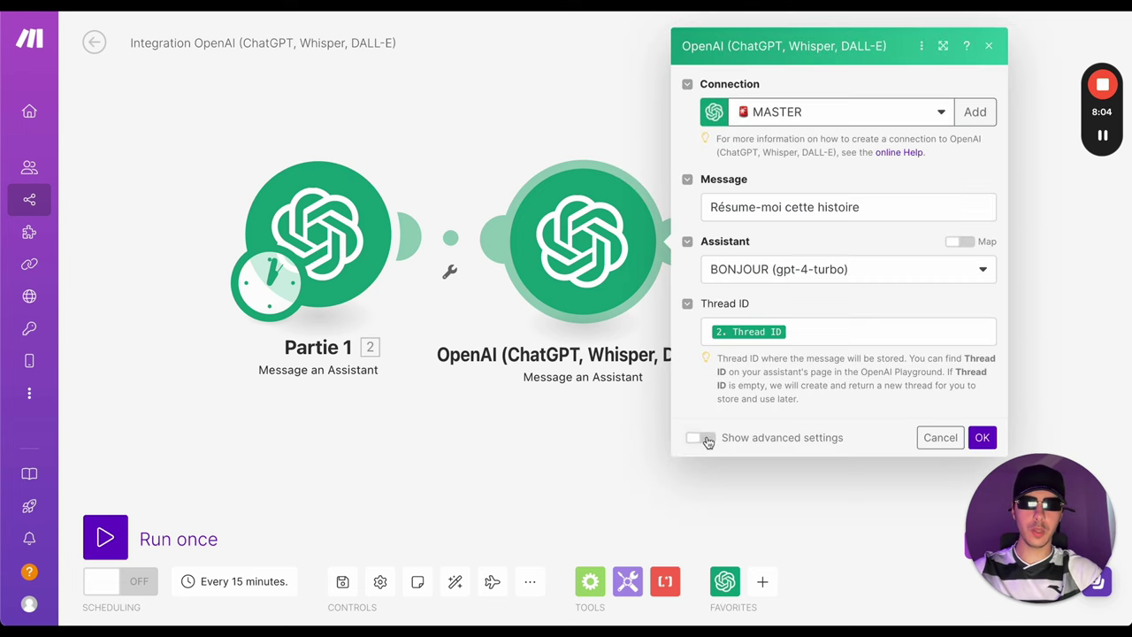
left_click(939, 437)
Rename the second OpenAI module as "Partie 2".
right_click(582, 181)
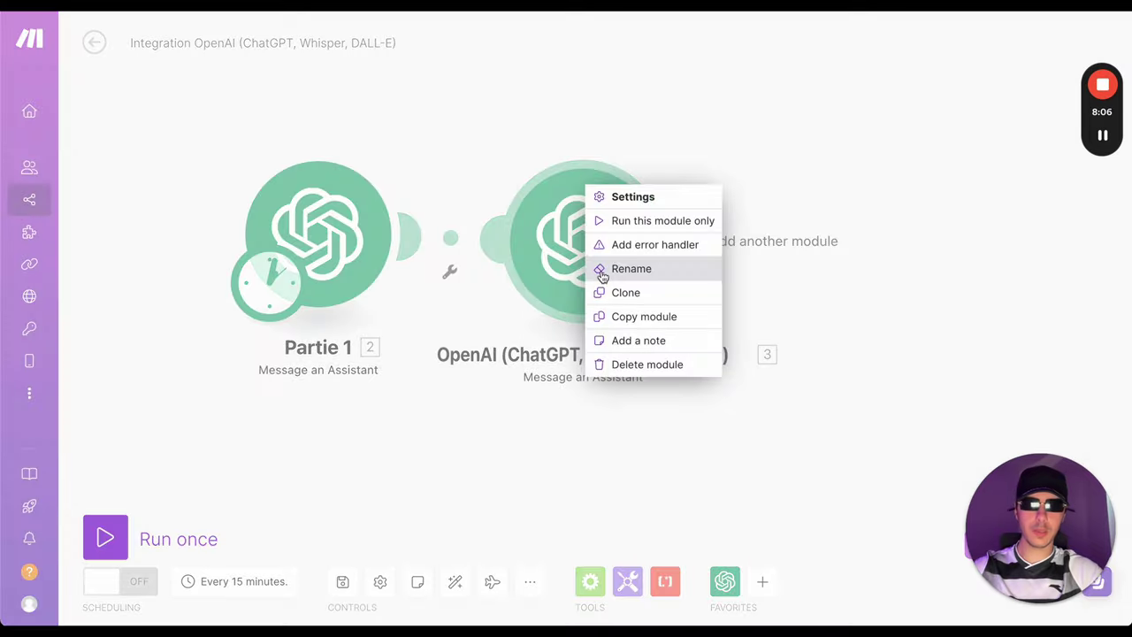
left_click(602, 270)
type("Partie")
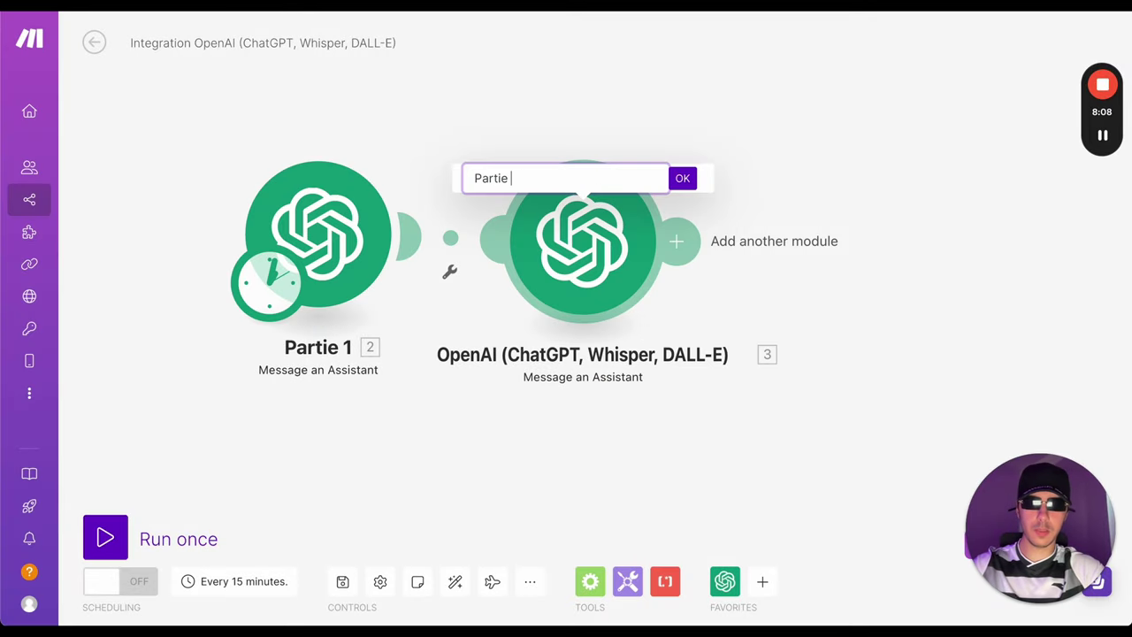
type(" 2")
left_click(683, 178)
Add a Google Docs module with the Create a Document action after Partie 2.
scroll(591, 240, "right", 5)
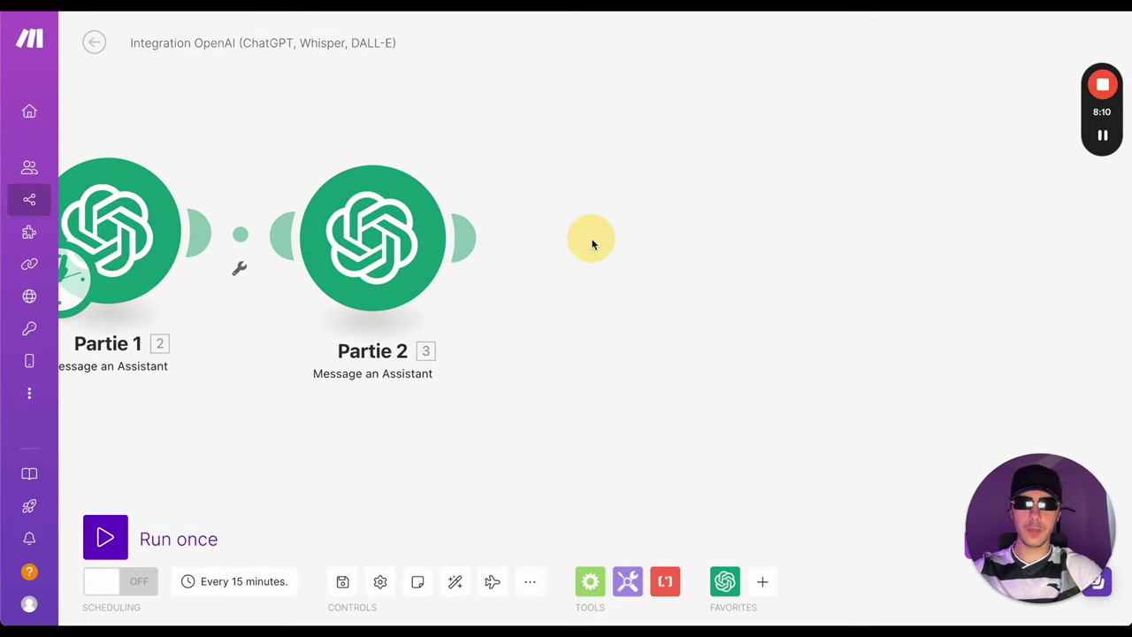
left_click(690, 232)
type("docs")
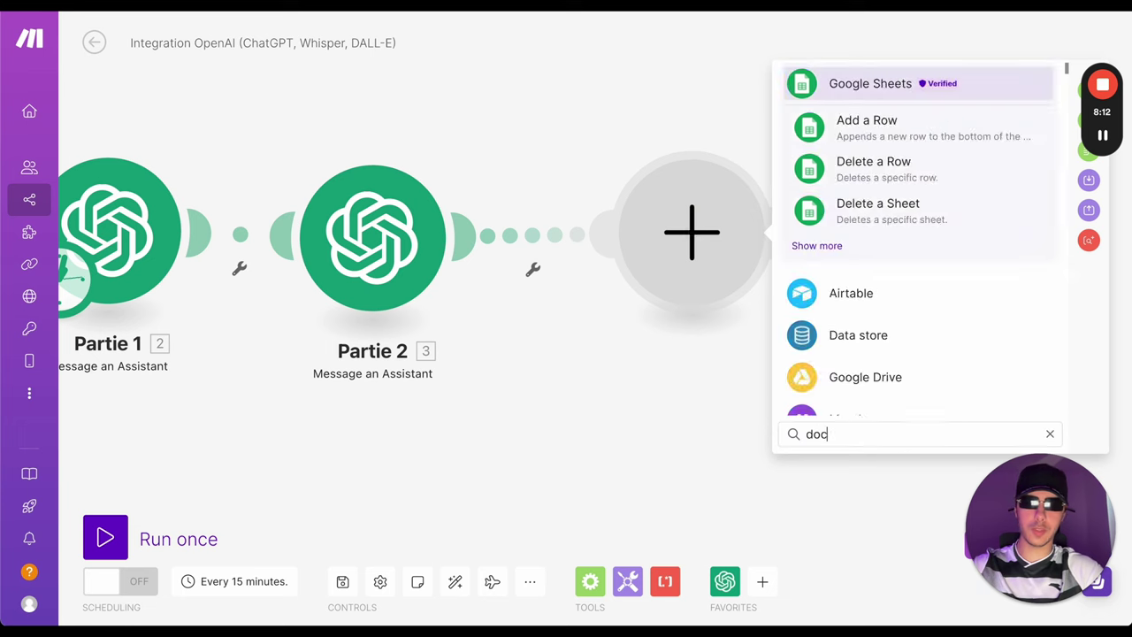
left_click(875, 88)
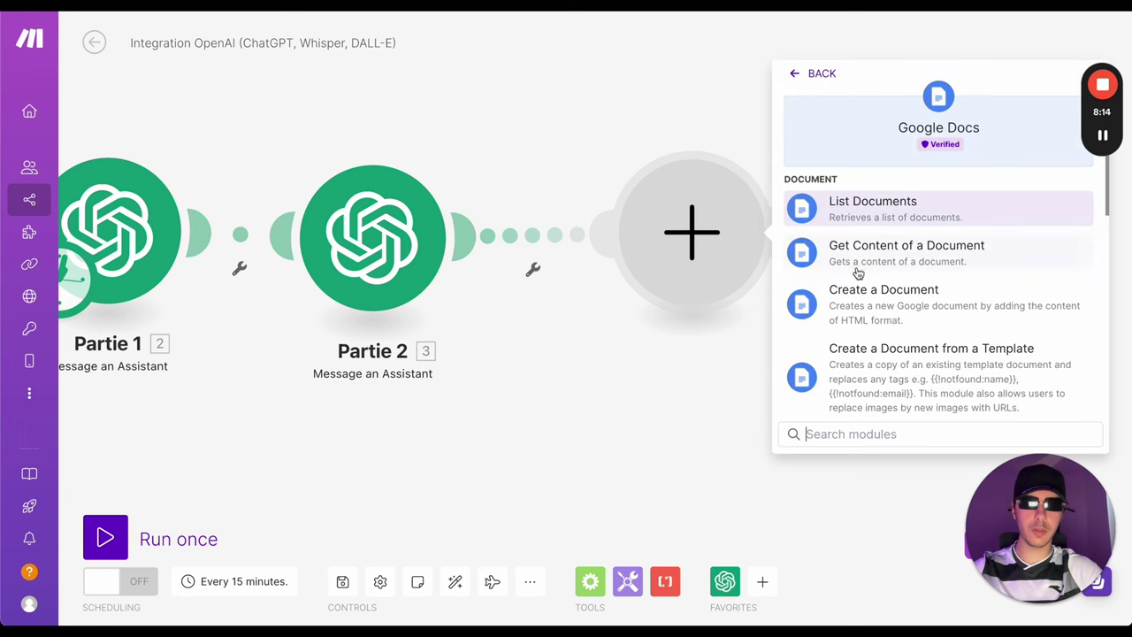
scroll(890, 336, "down", 3)
scroll(893, 338, "up", 3)
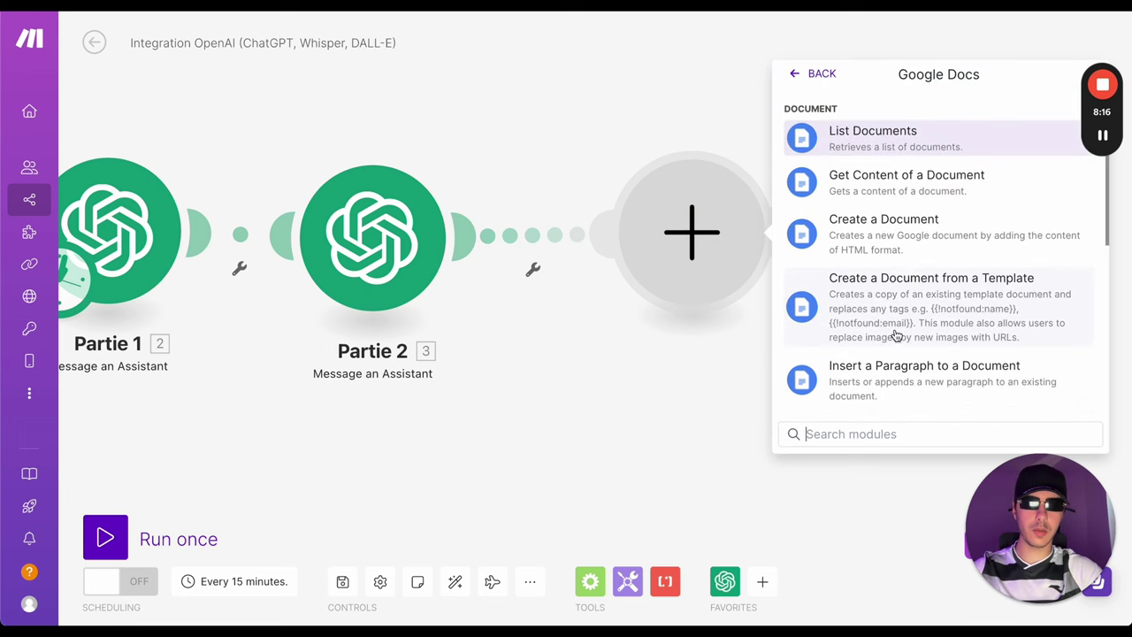
left_click(907, 241)
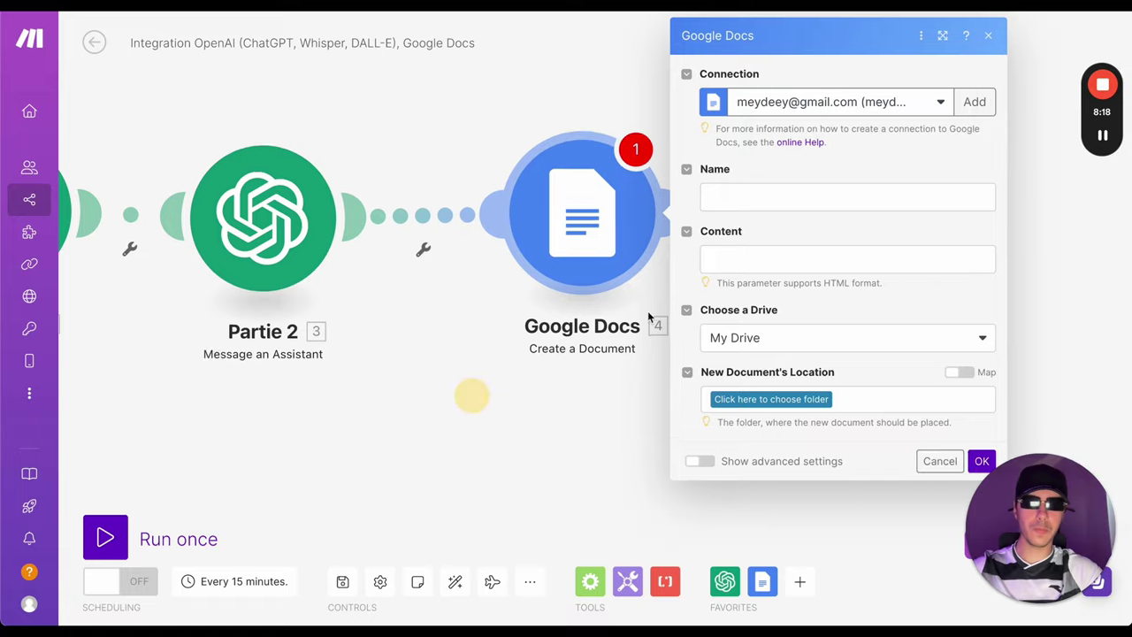
Set the new Google document's name to "TEST Itération".
left_click(808, 188)
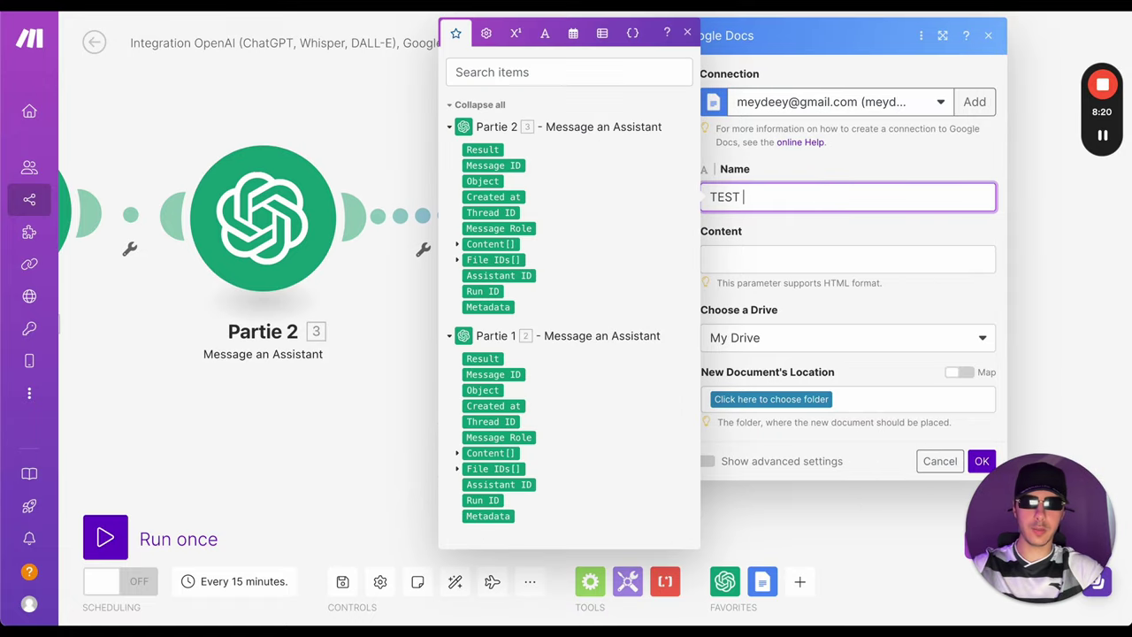
type("TEST Itération")
key("Tab")
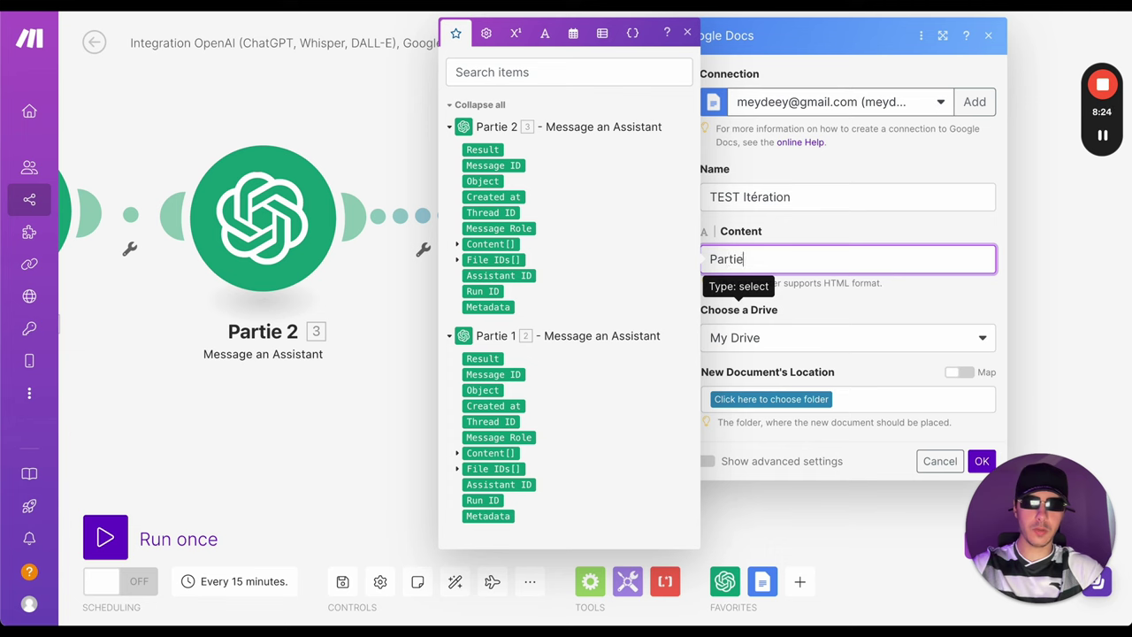
Lay out the document content with "Partie 1 :" and "Partie 2 :" headings separated by a "---" line, leaving blank lines for their text.
type("Partie 1 :")
key("Return")
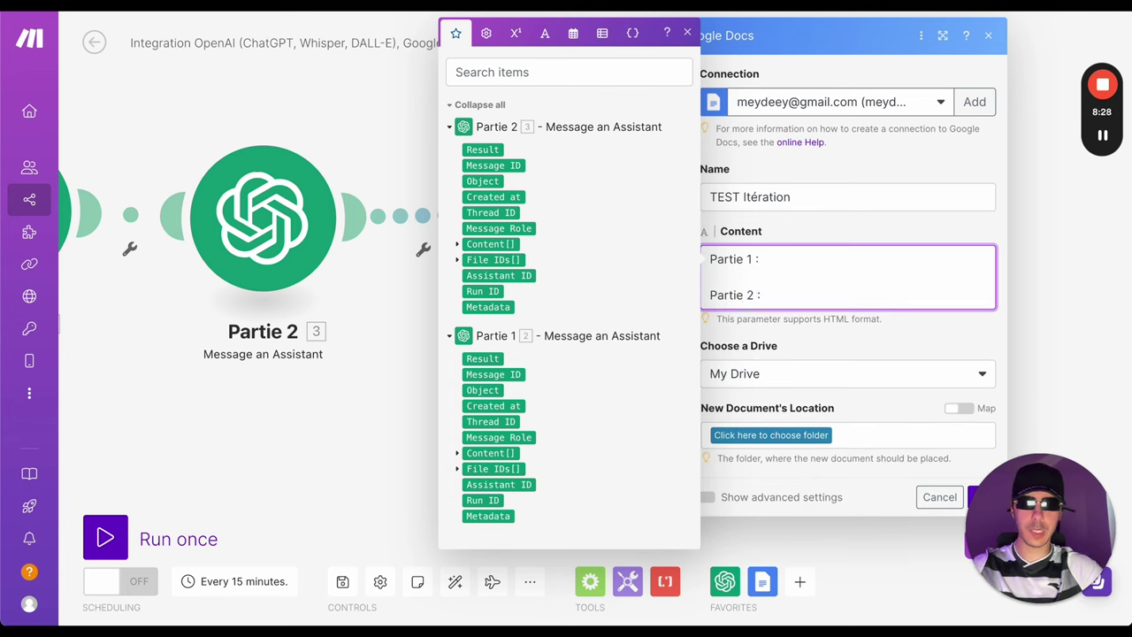
key("Return")
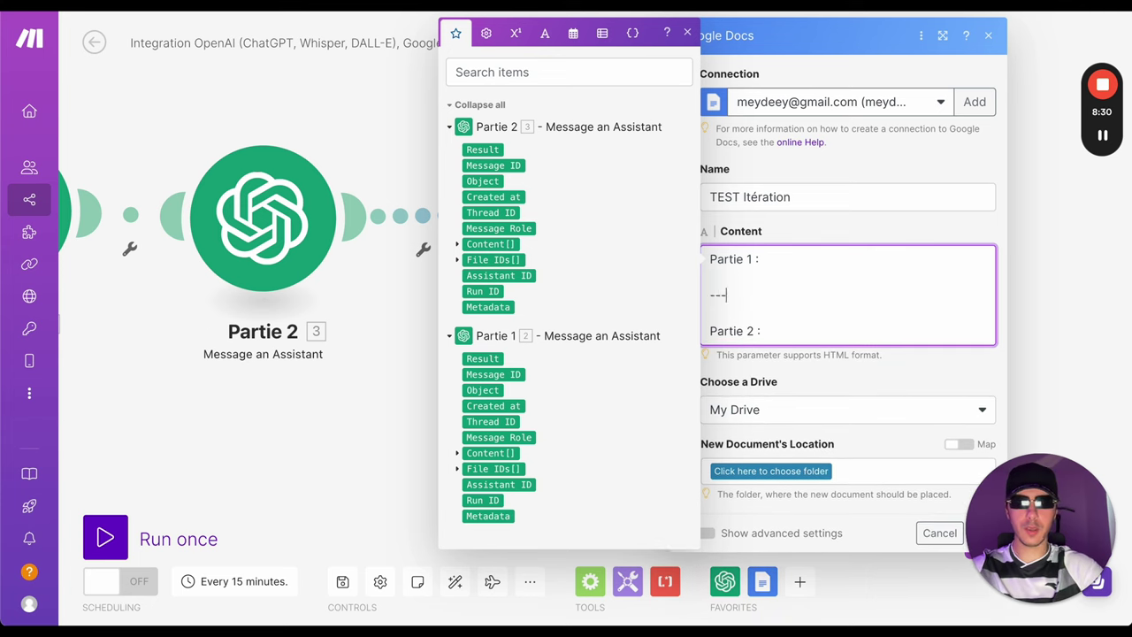
key("Return")
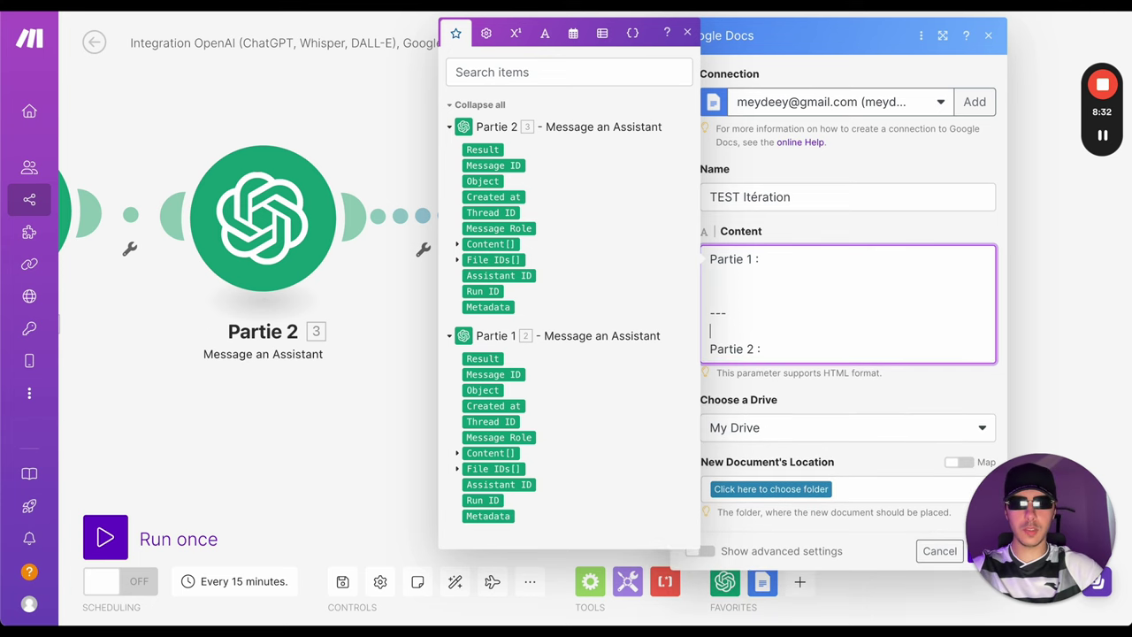
left_click(764, 350)
key("Return")
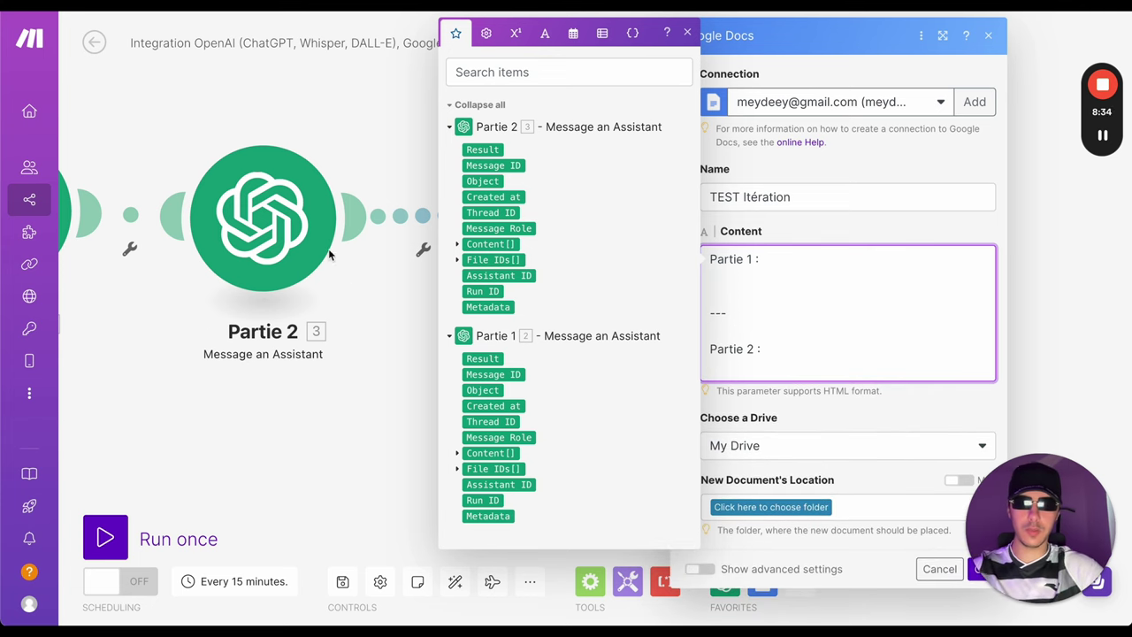
Insert the Content Text Value outputs of Partie 1 and Partie 2 beneath their respective headings in the document content.
left_click(457, 453)
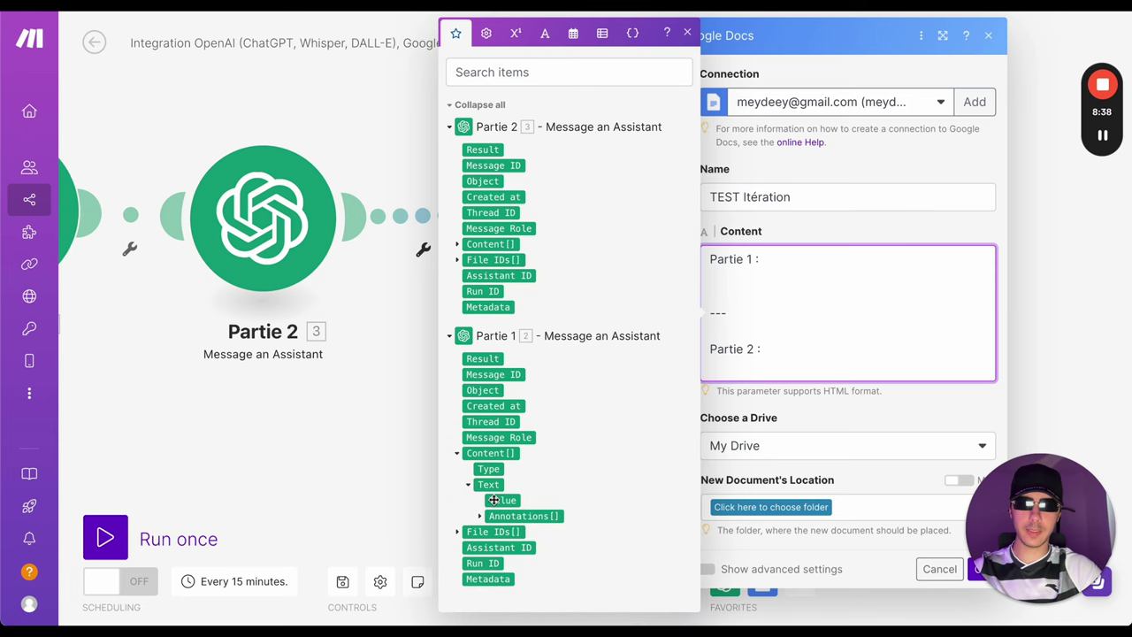
left_click(488, 499)
left_click(794, 390)
left_click(782, 372)
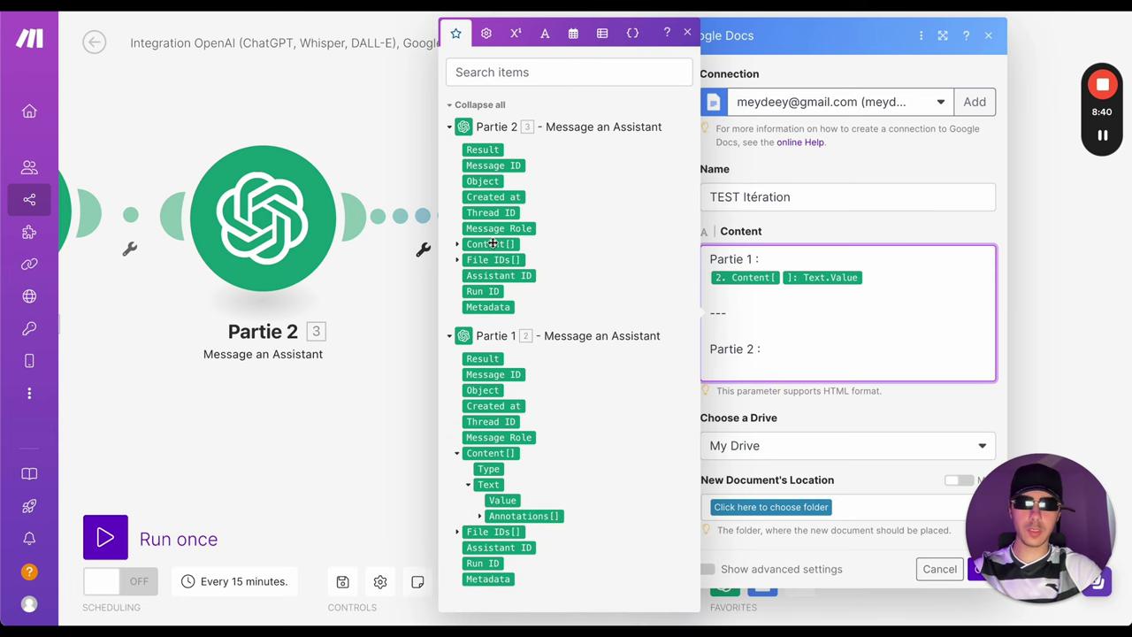
left_click(458, 244)
left_click(468, 277)
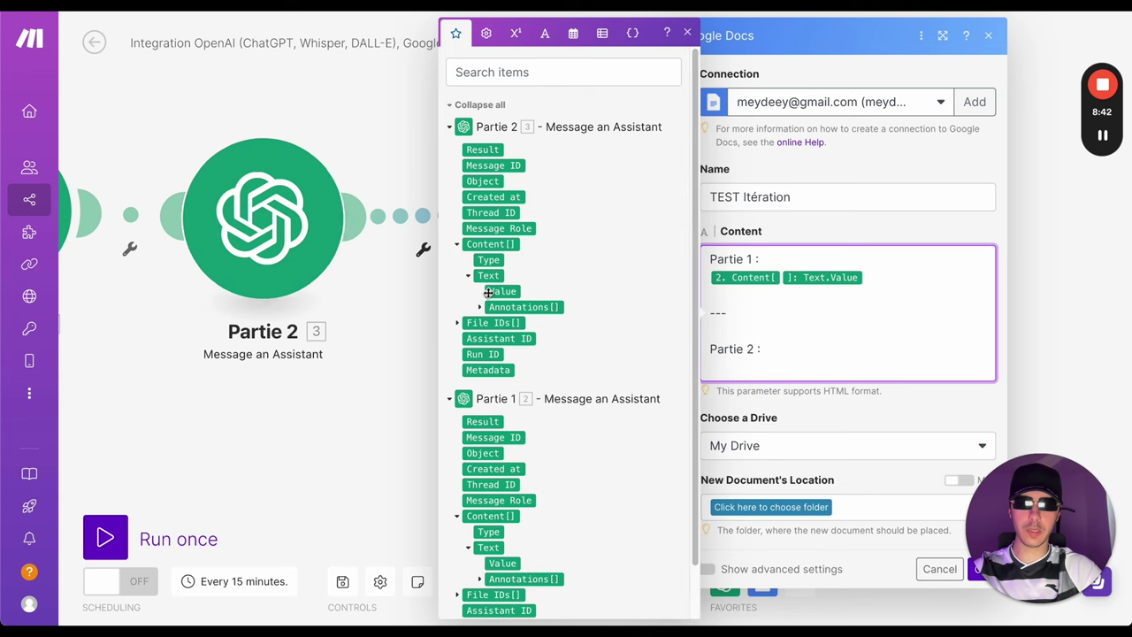
left_click(495, 291)
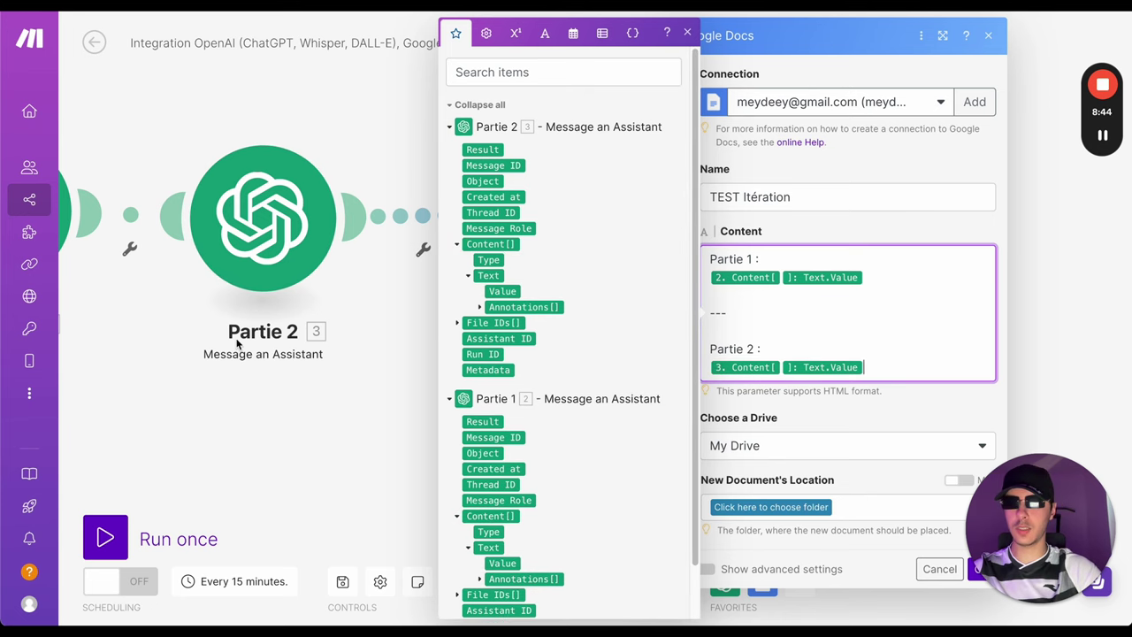
Place the new Google document in the root folder of My Drive and confirm the module's settings.
left_click(915, 218)
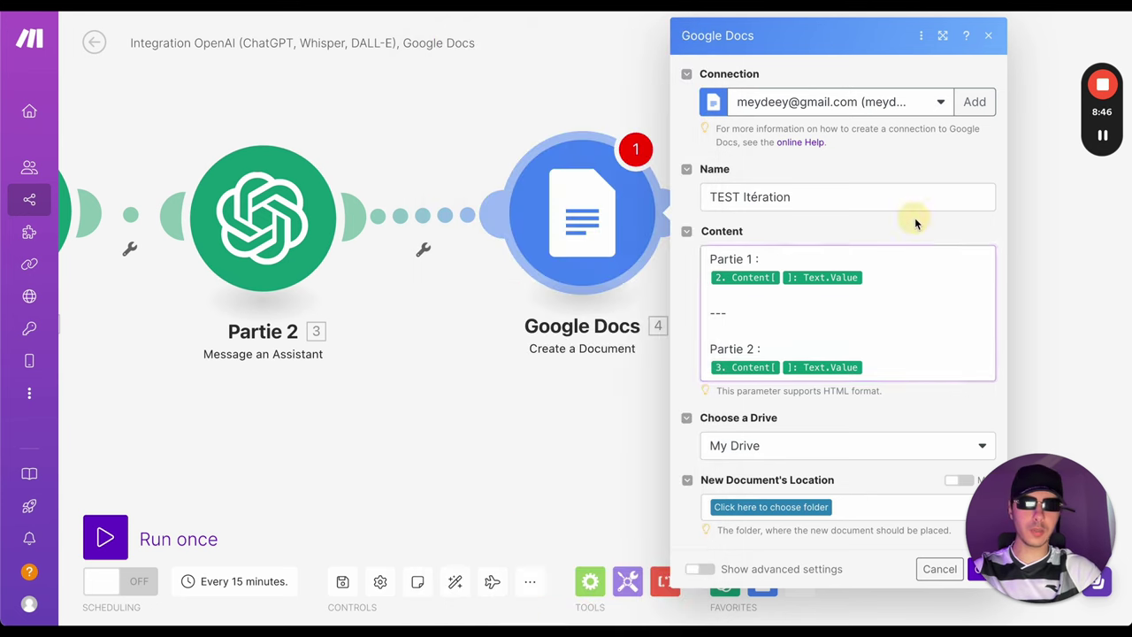
left_click(774, 507)
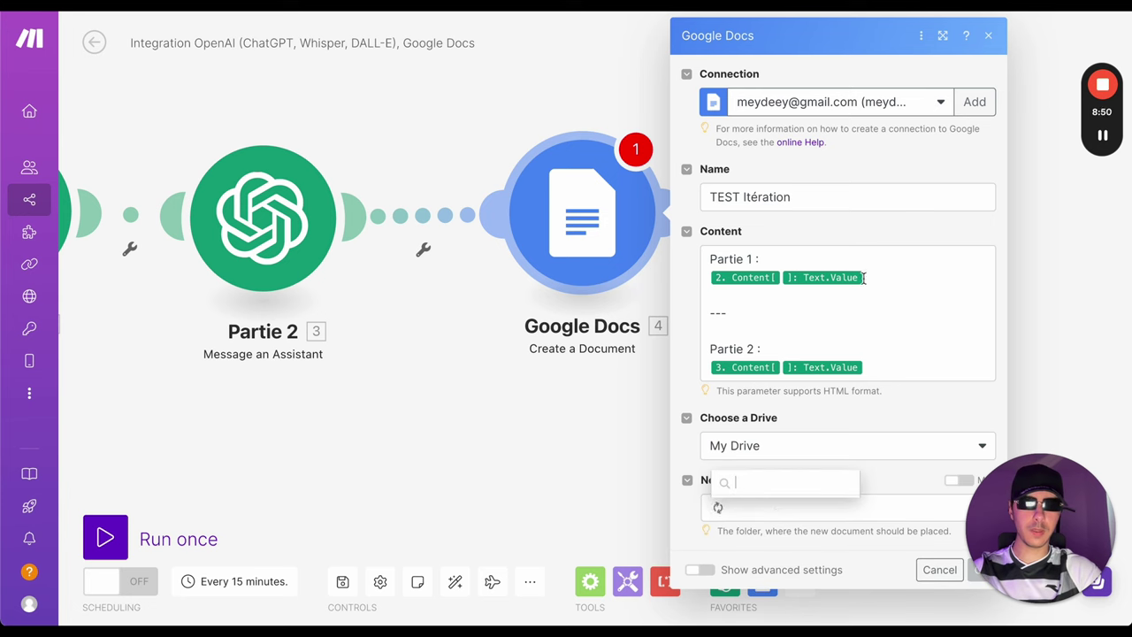
left_click(754, 396)
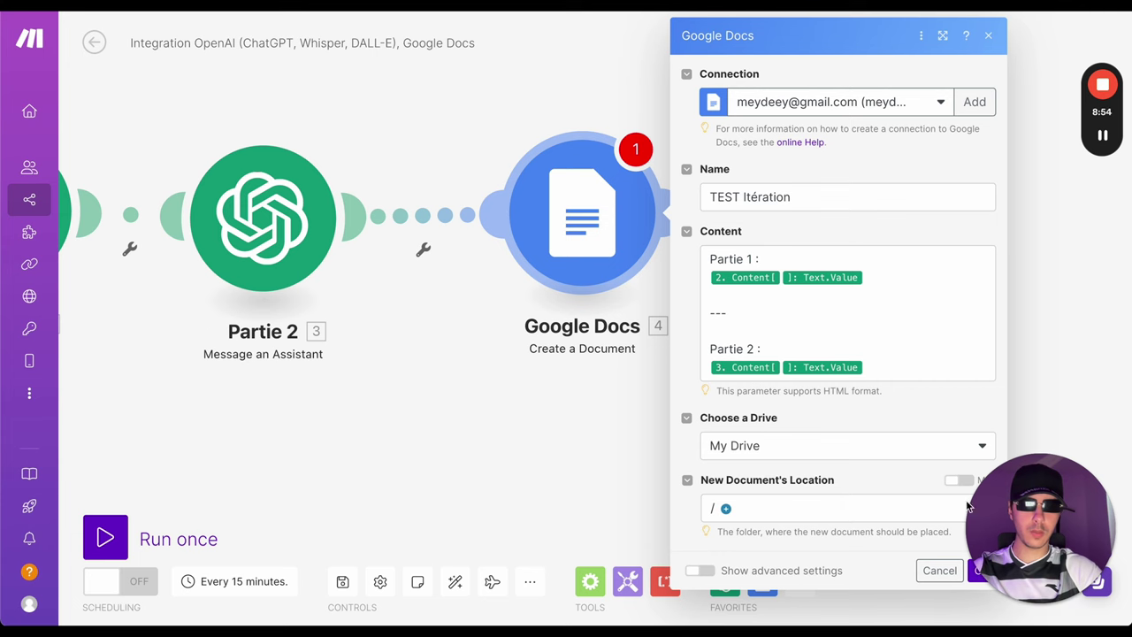
left_click(980, 573)
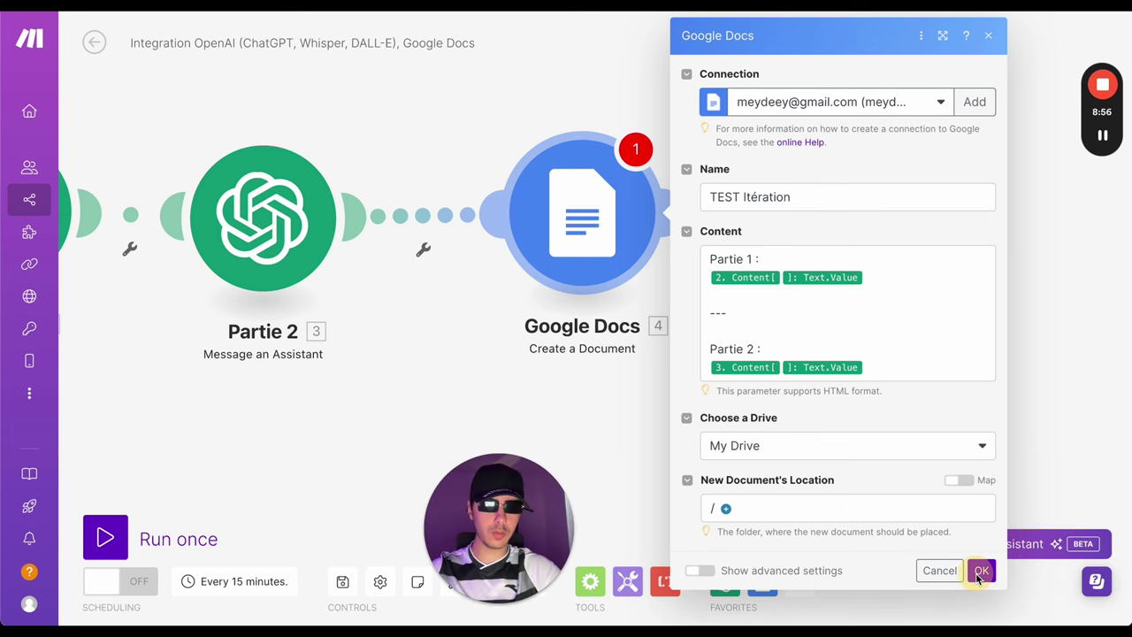
Auto-align the scenario's modules, then save the scenario and run it once.
mouse_move(580, 609)
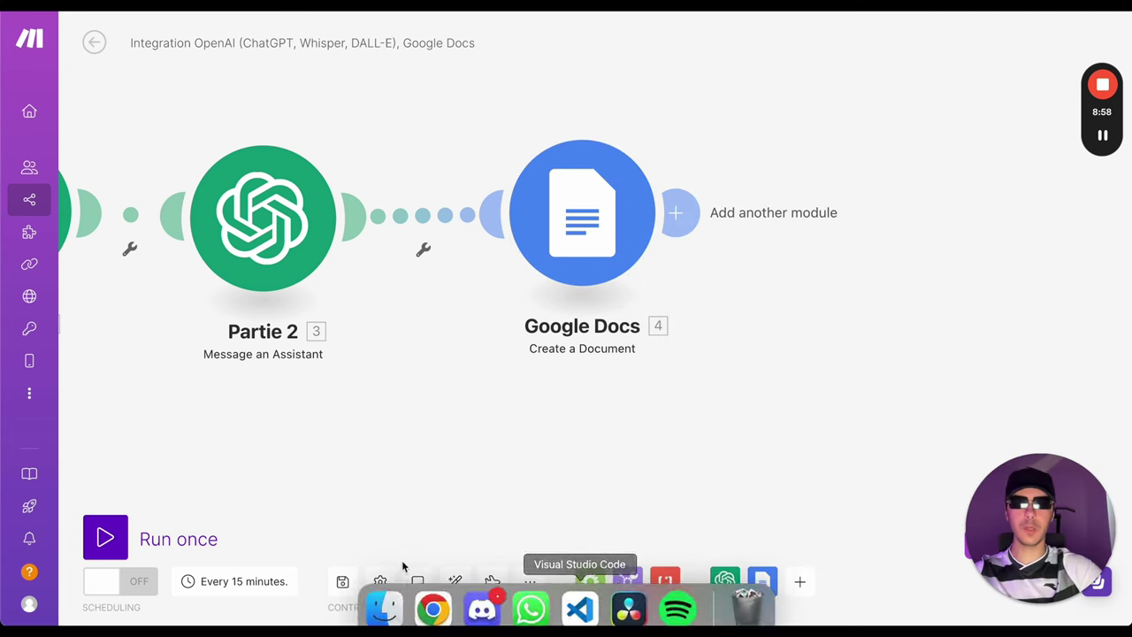
left_click(454, 581)
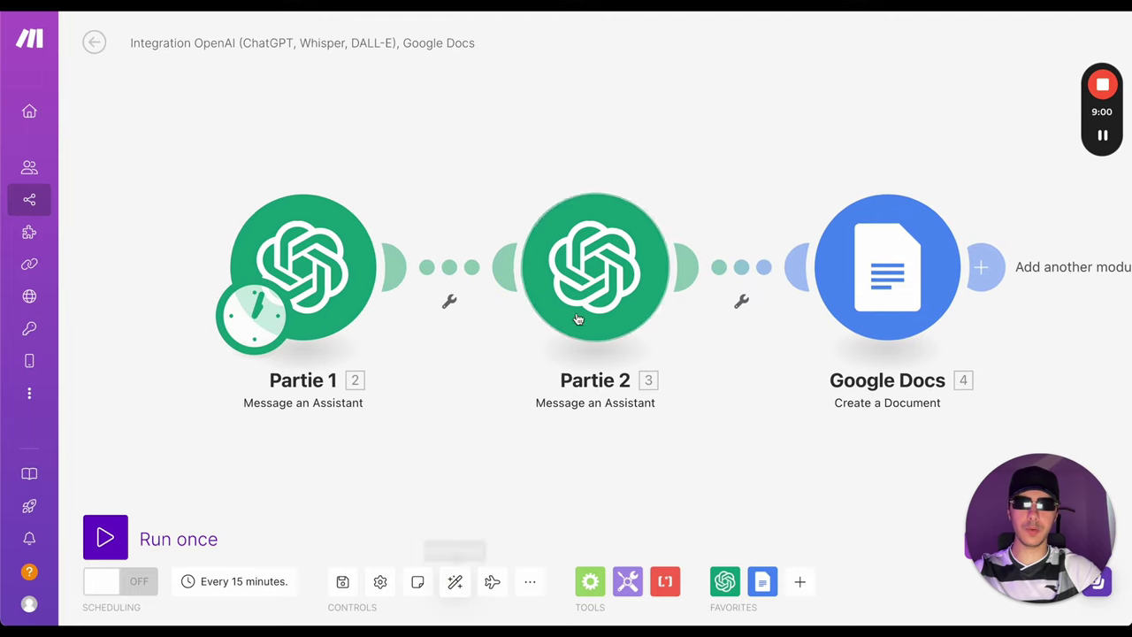
left_click(343, 581)
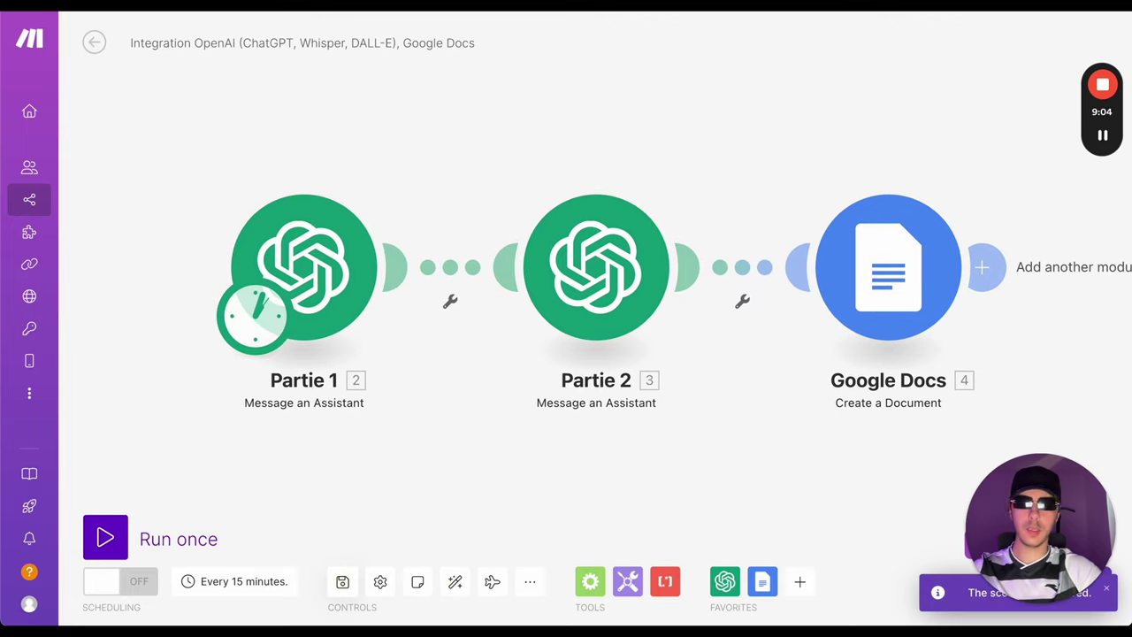
left_click(113, 540)
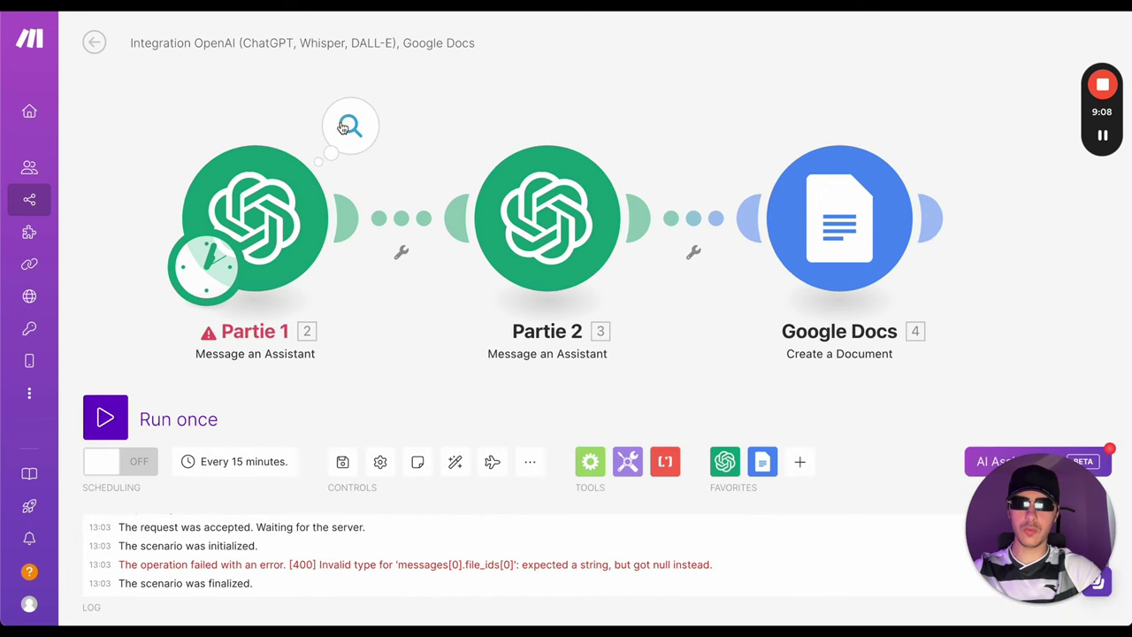
Check the run error on Partie 1 and remove the empty File ID 1 entry from that module's settings.
left_click(346, 126)
left_click(249, 130)
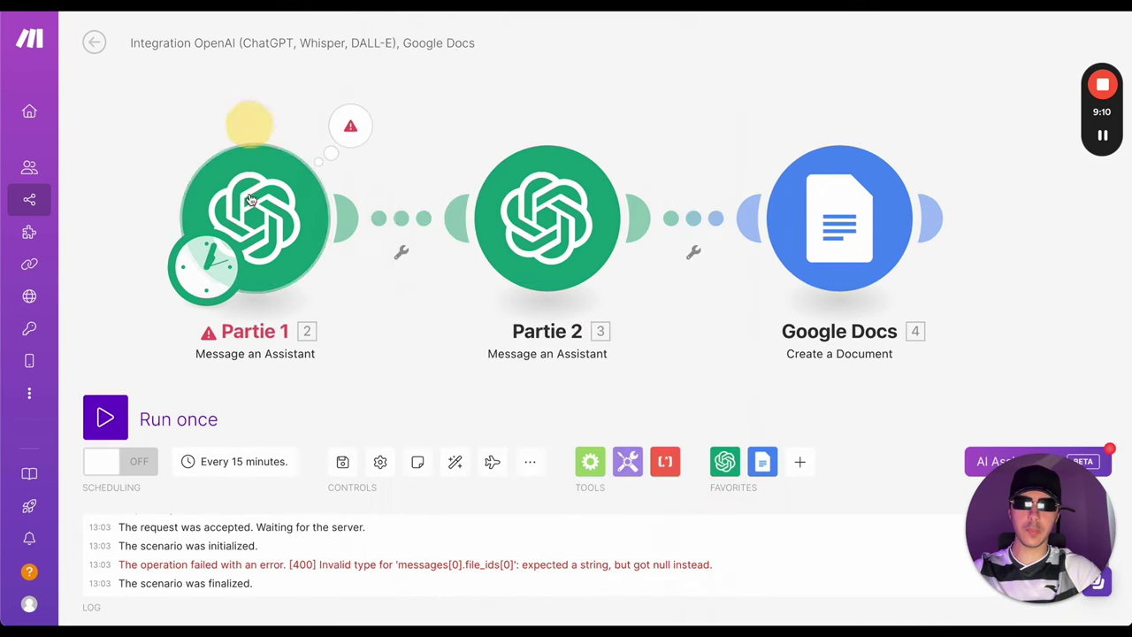
left_click(548, 217)
scroll(434, 392, "down", 3)
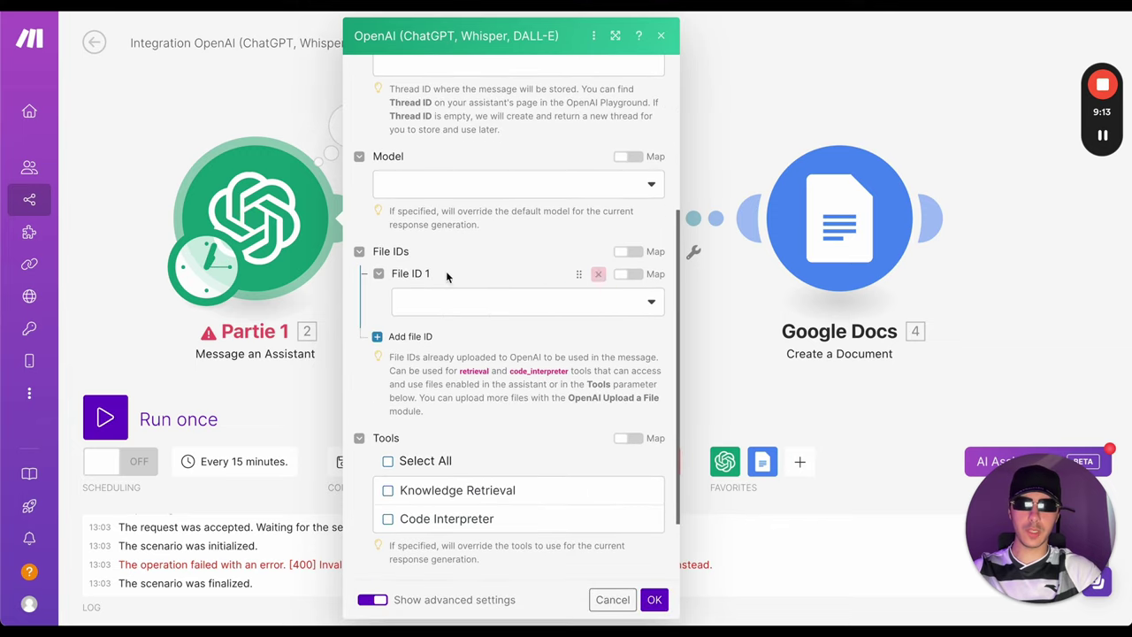
left_click(598, 275)
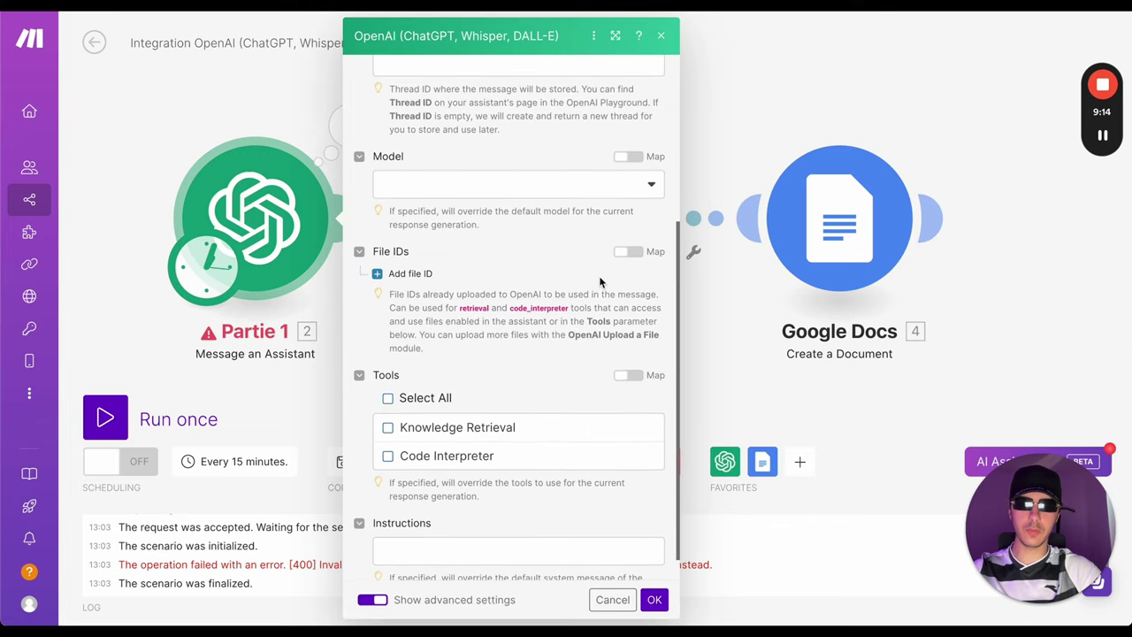
left_click(654, 599)
left_click(146, 419)
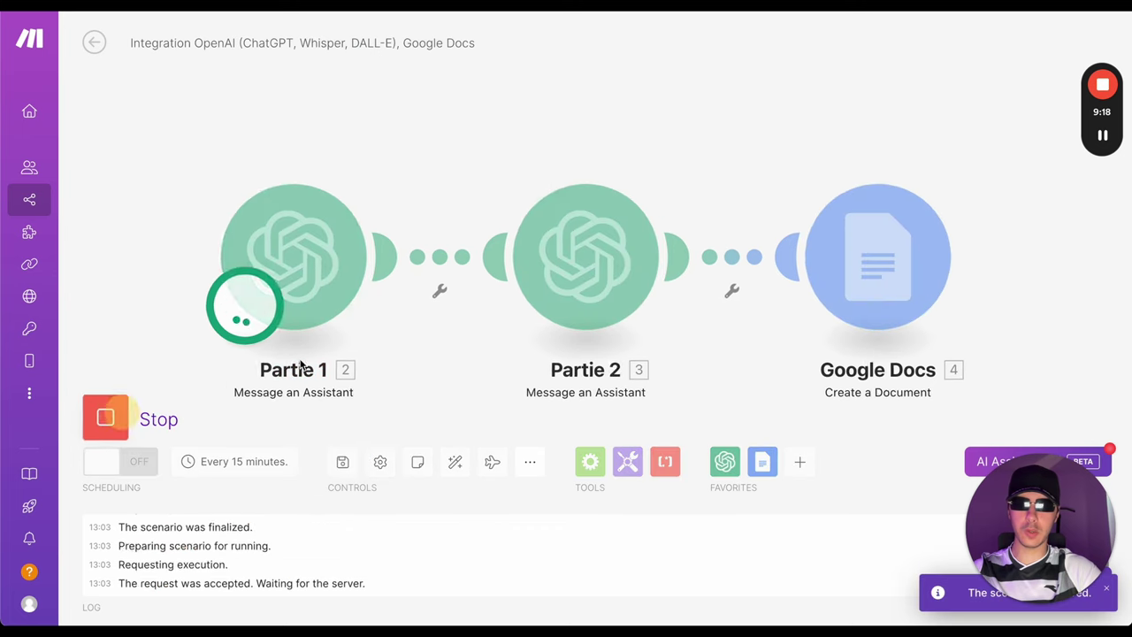
left_click(110, 431)
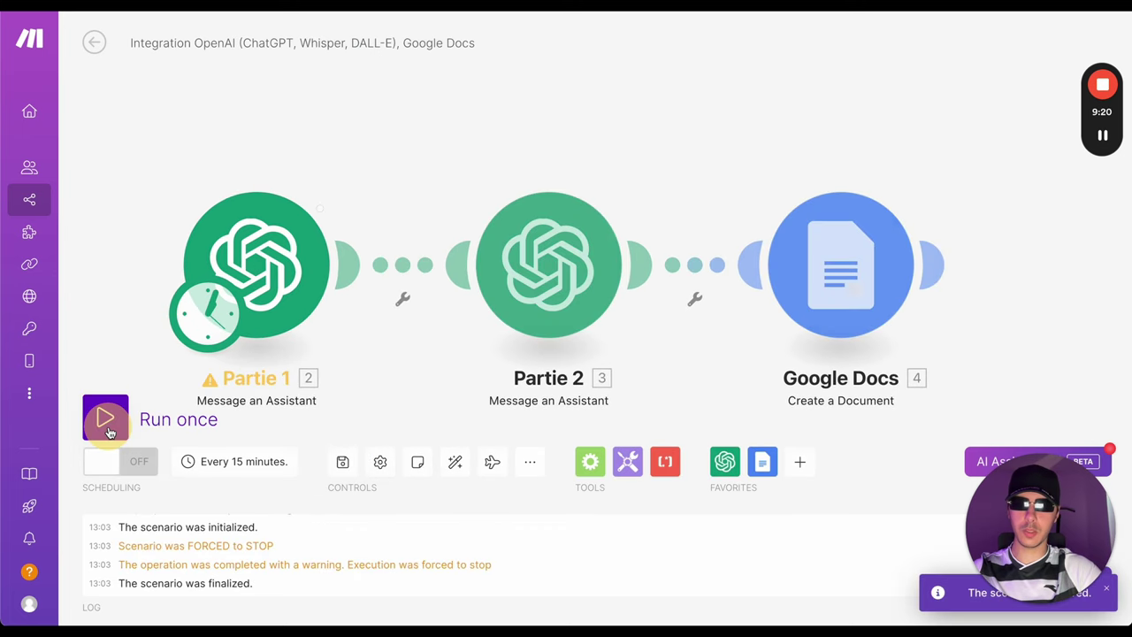
left_click(535, 268)
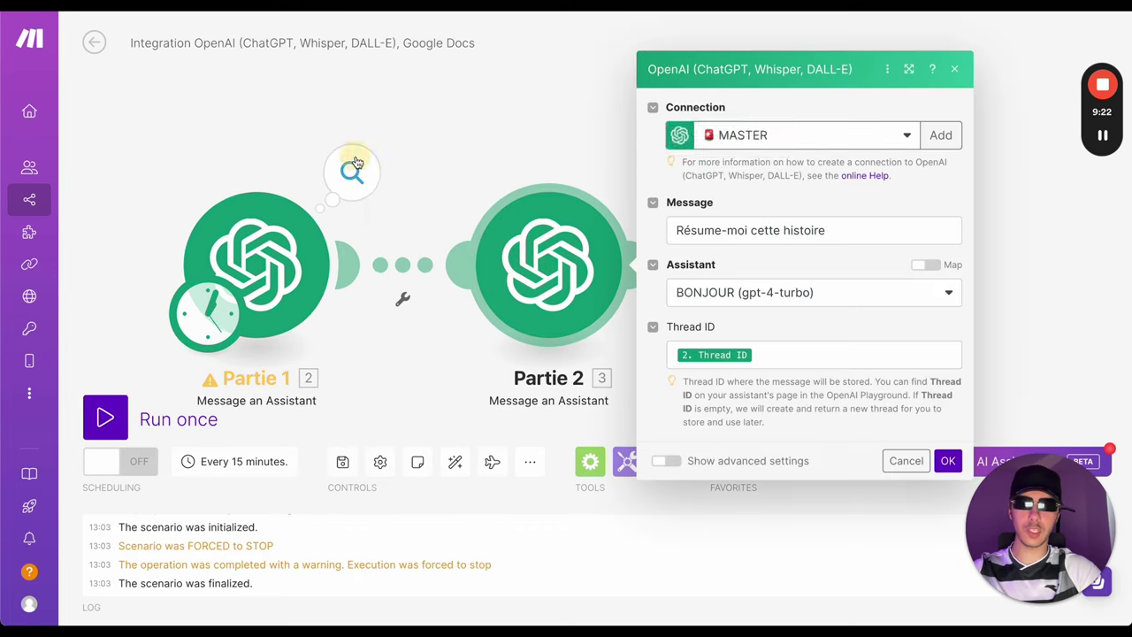
left_click(352, 174)
left_click(256, 265)
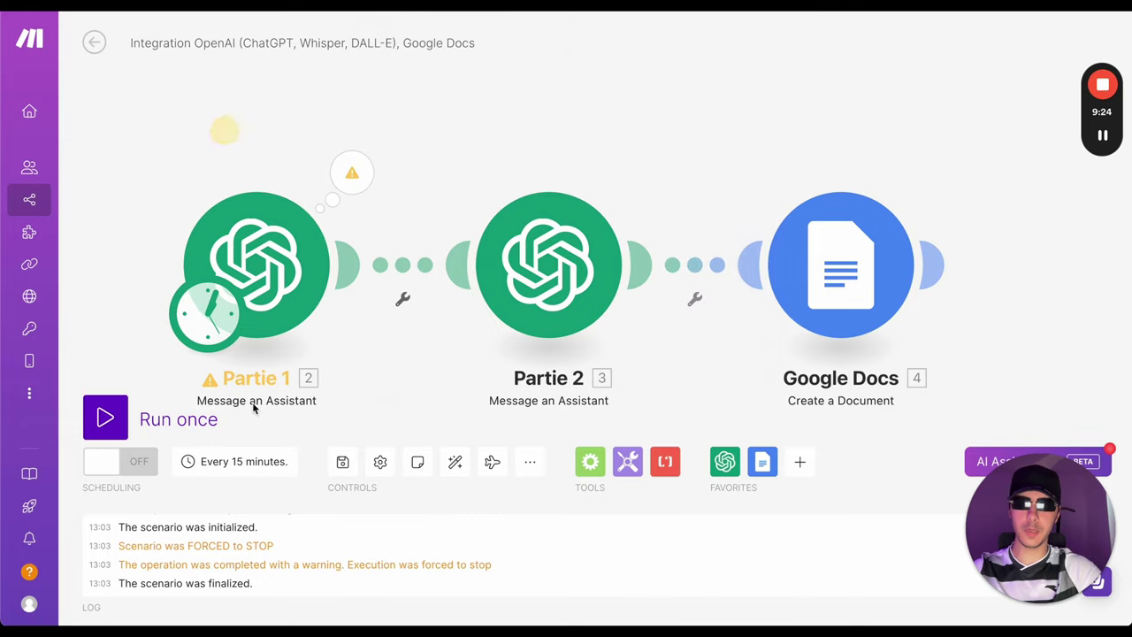
Run the scenario once and inspect the Content text in Partie 1's output bundle.
left_click(105, 420)
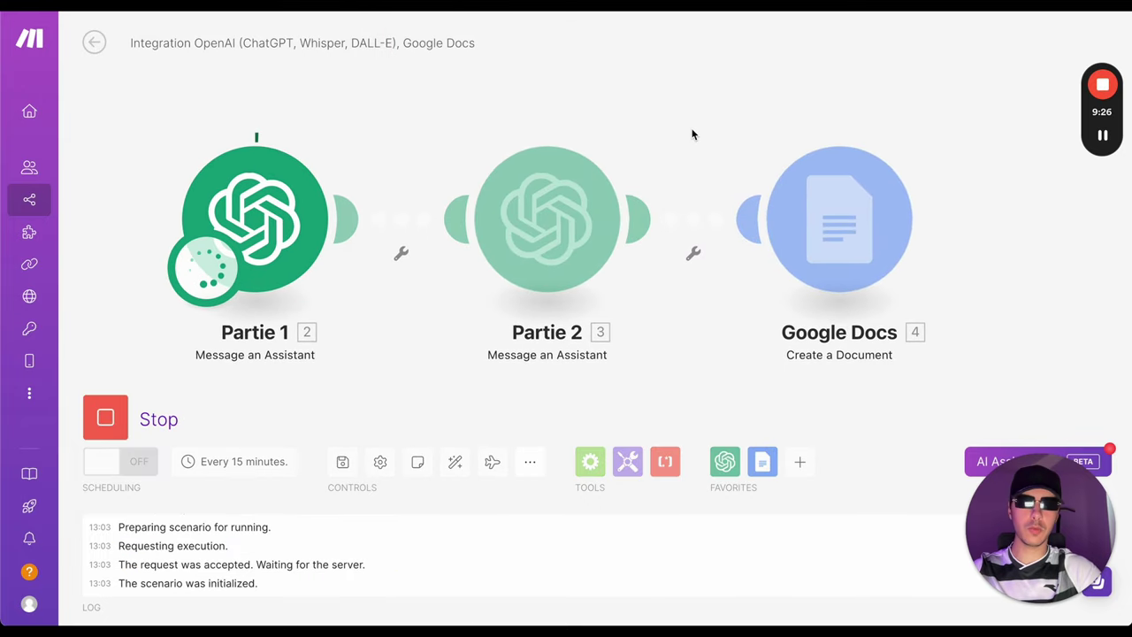
mouse_move(1106, 138)
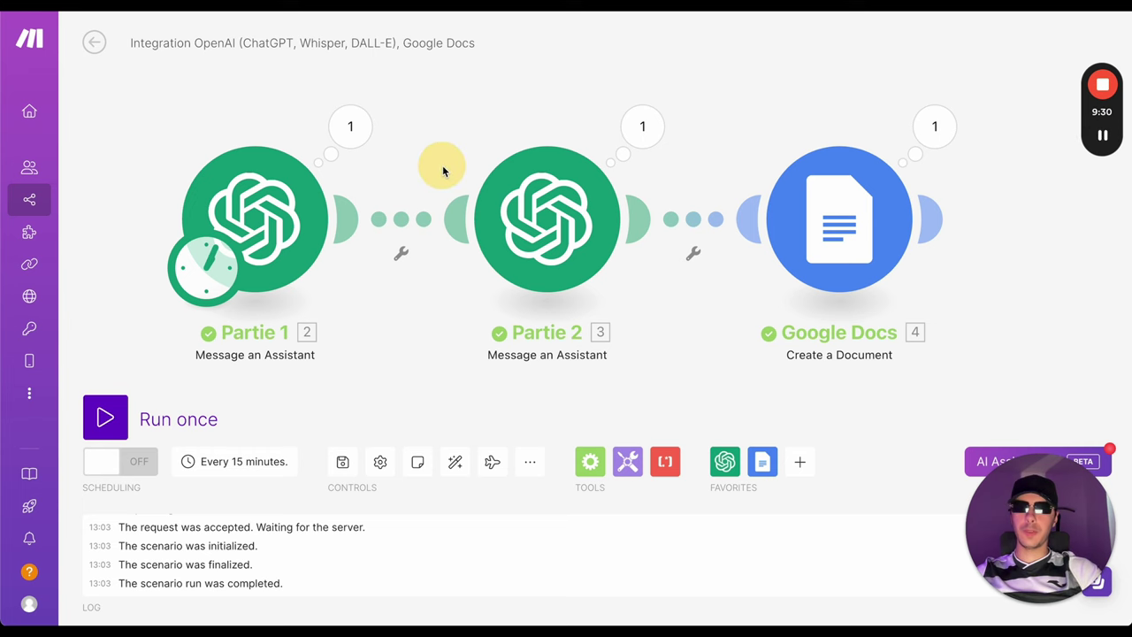
left_click(346, 135)
left_click(279, 111)
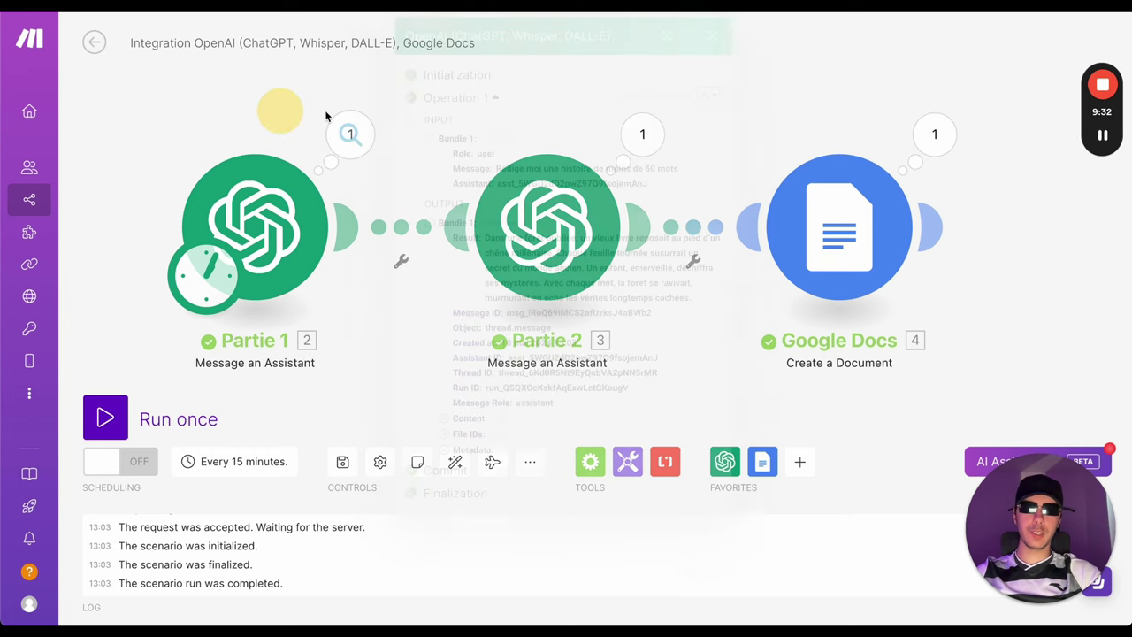
left_click(350, 134)
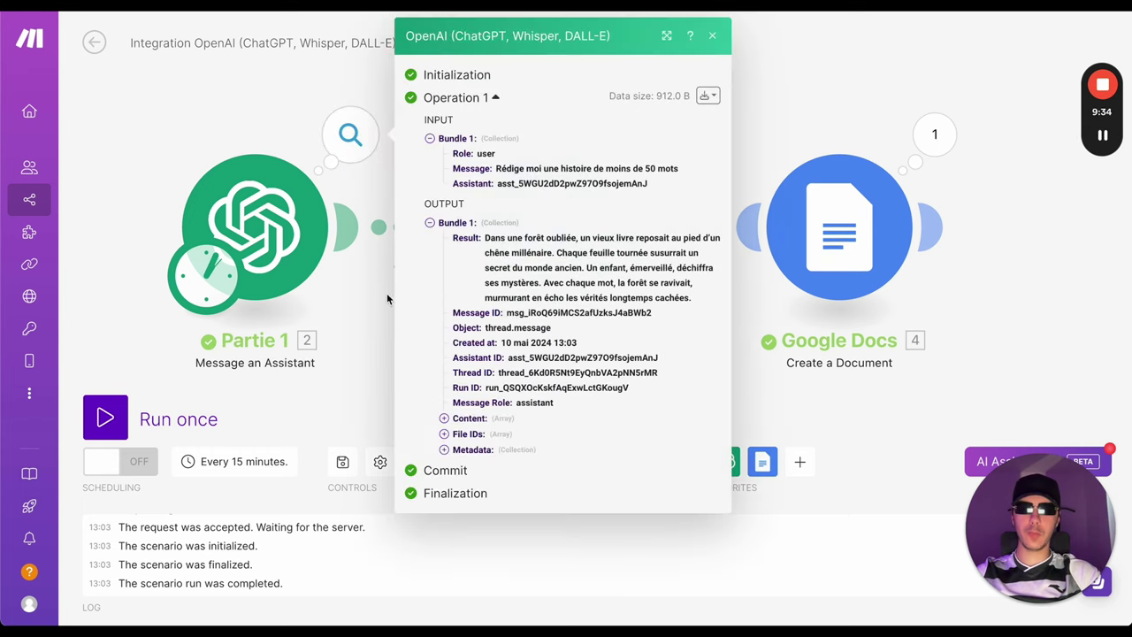
left_click(444, 418)
left_click(458, 432)
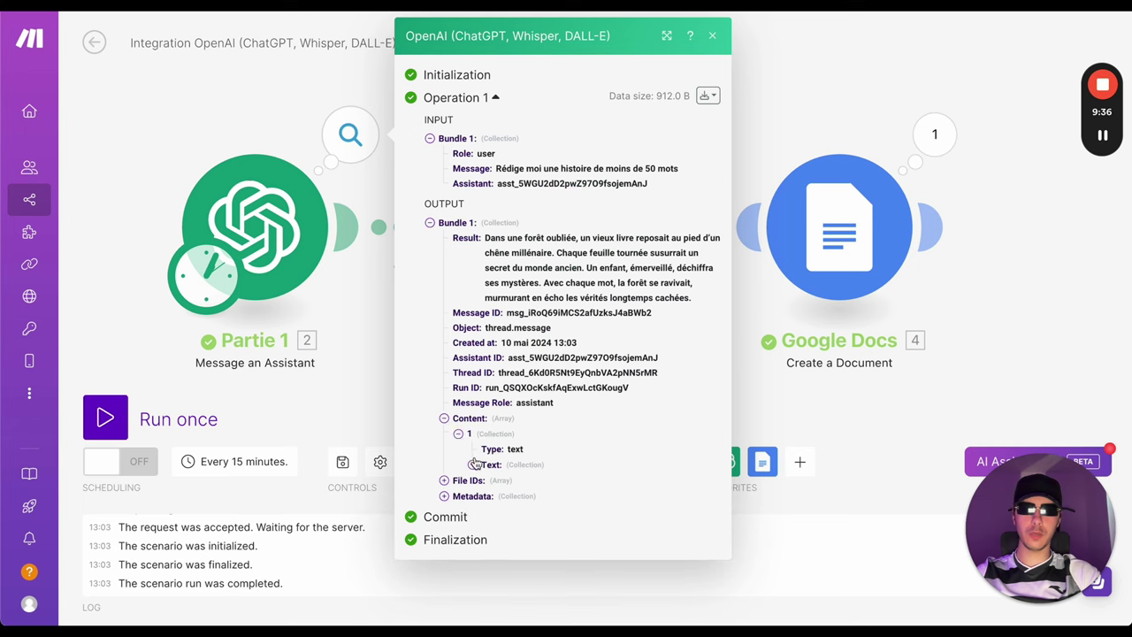
left_click(475, 463)
left_click(838, 381)
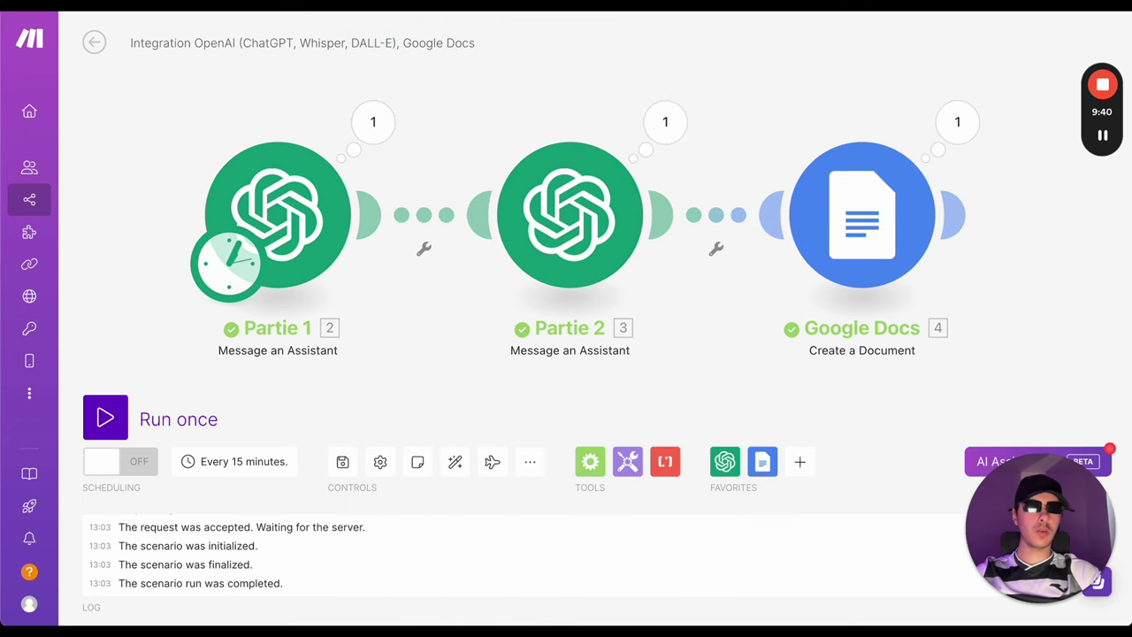
Switch to the generated "TEST Itération" document in Google Docs and compare the Partie 1 story with the Partie 2 summary.
key("ctrl+Tab")
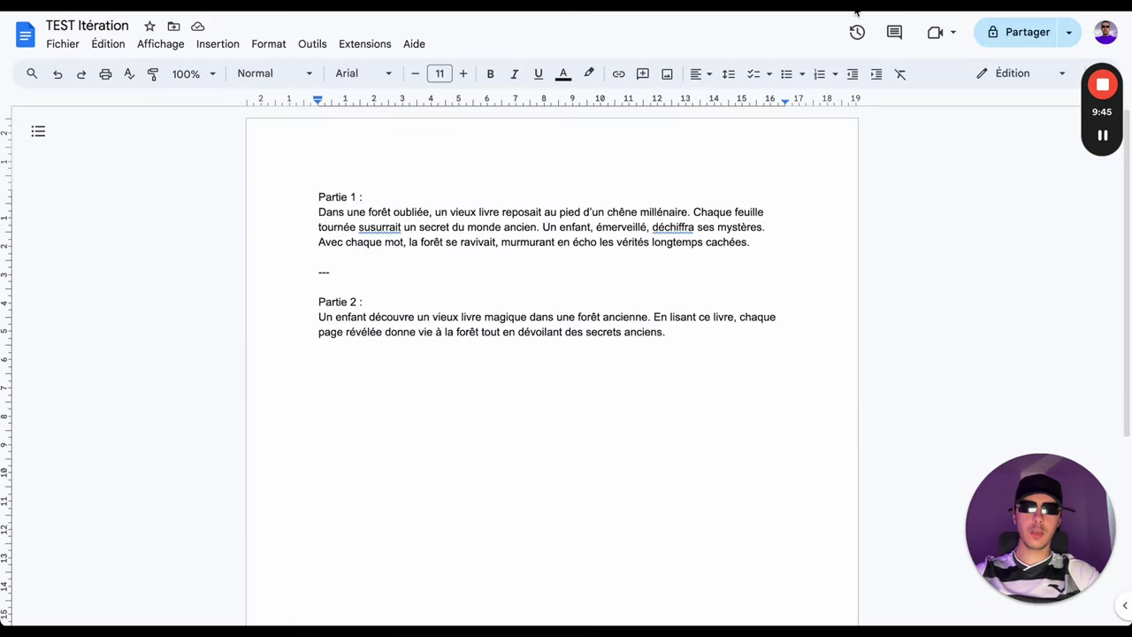
key("ctrl+shift+Tab")
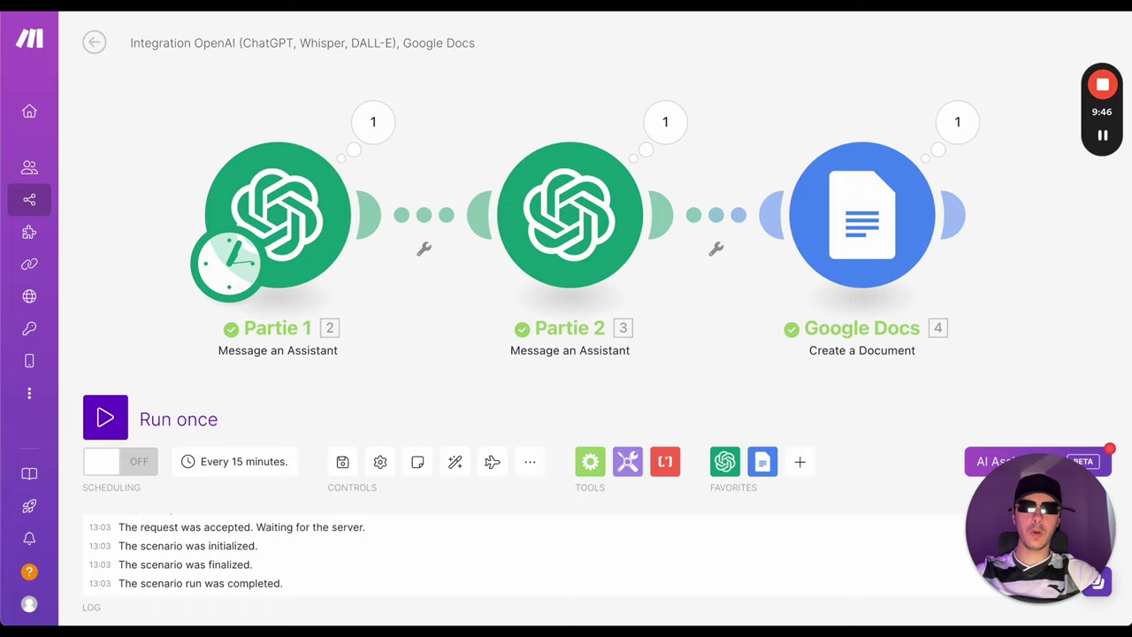
key("ctrl+Tab")
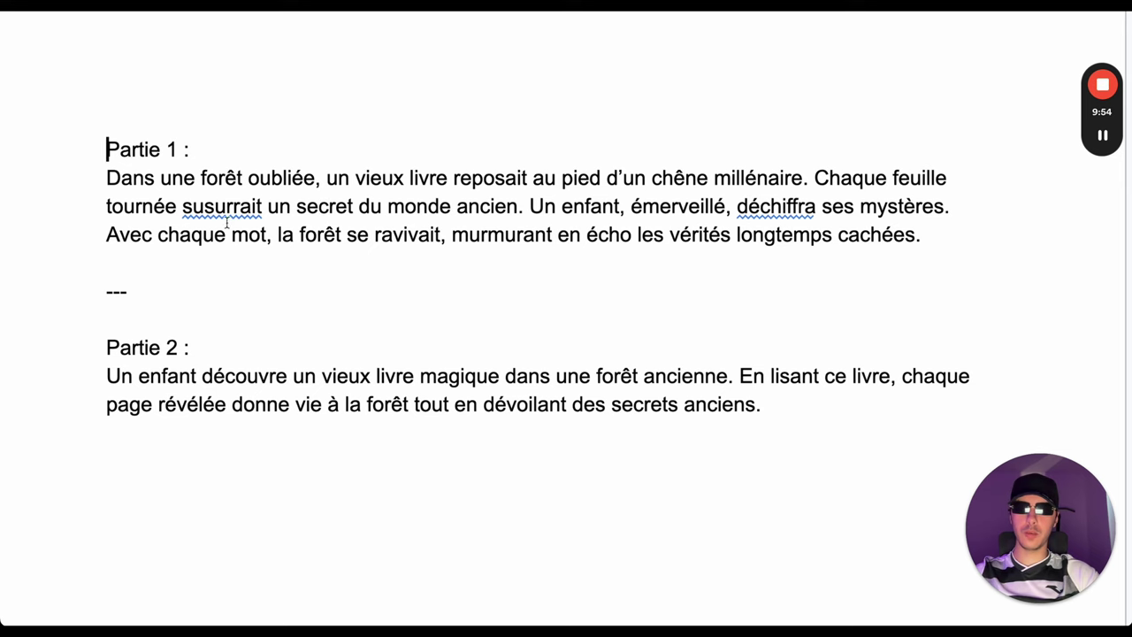
left_click_drag(532, 206, 434, 234)
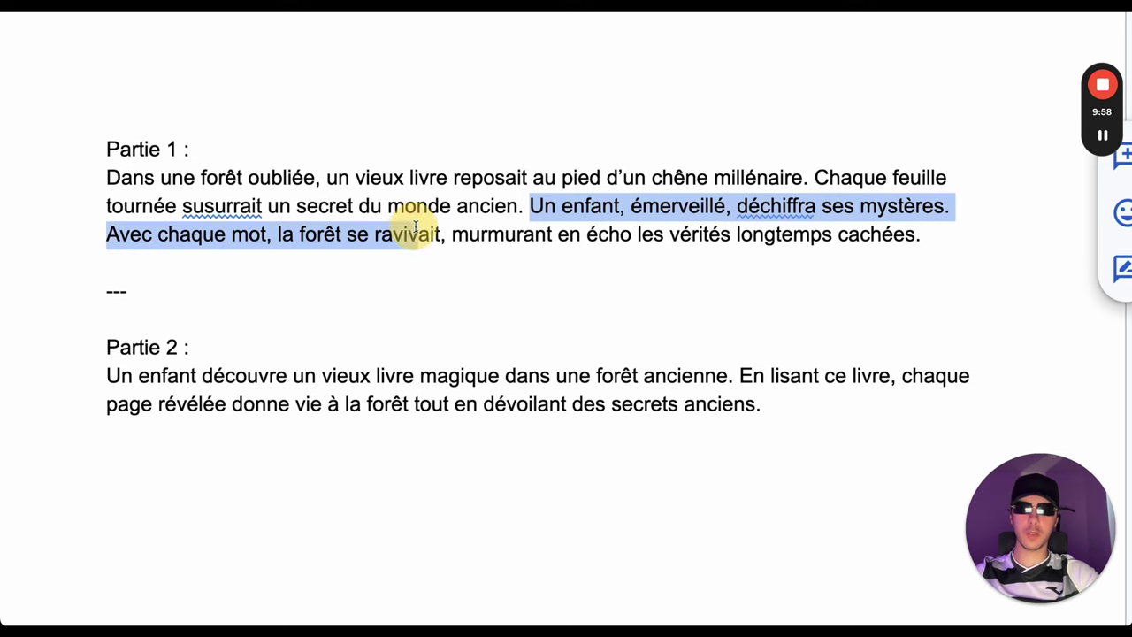
left_click(272, 324)
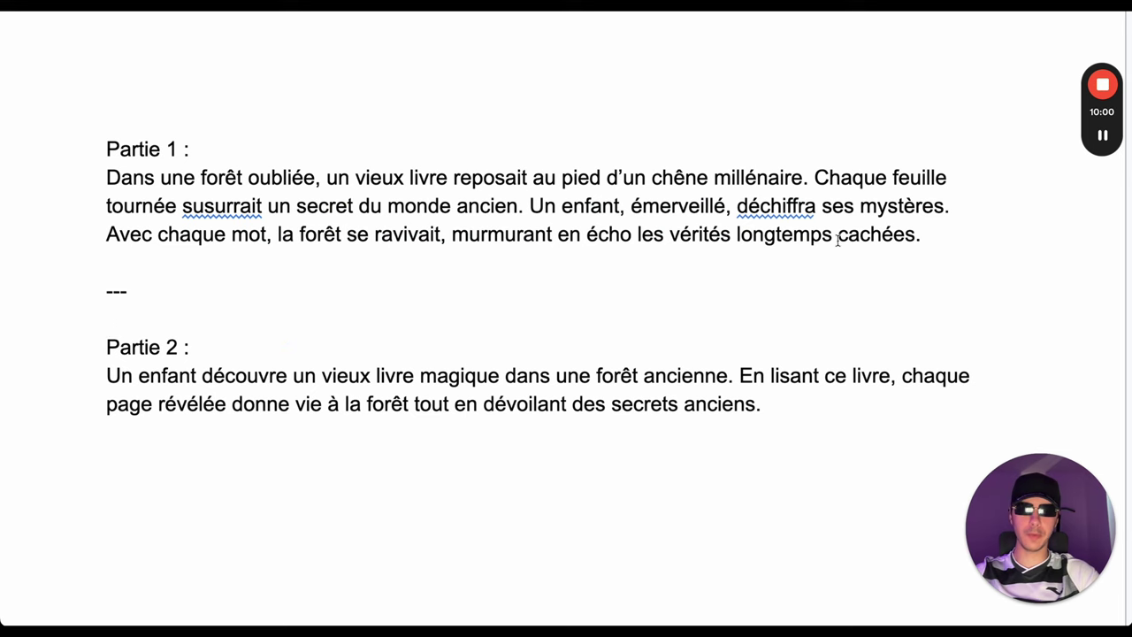
left_click(952, 248)
left_click_drag(107, 347, 182, 346)
left_click(178, 347)
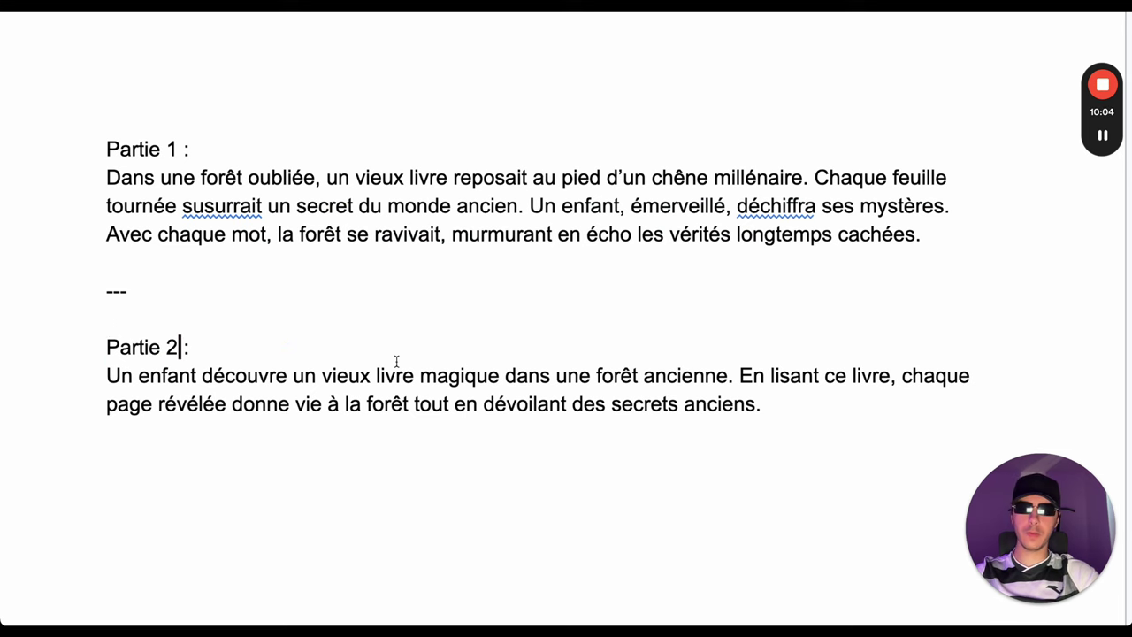
triple_click(780, 375)
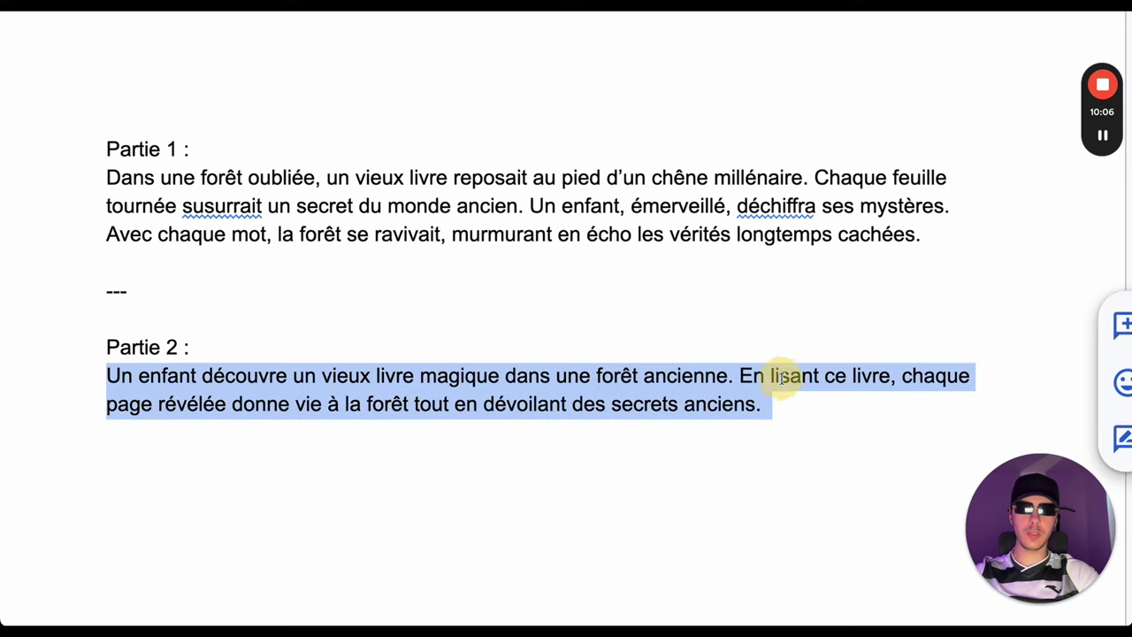
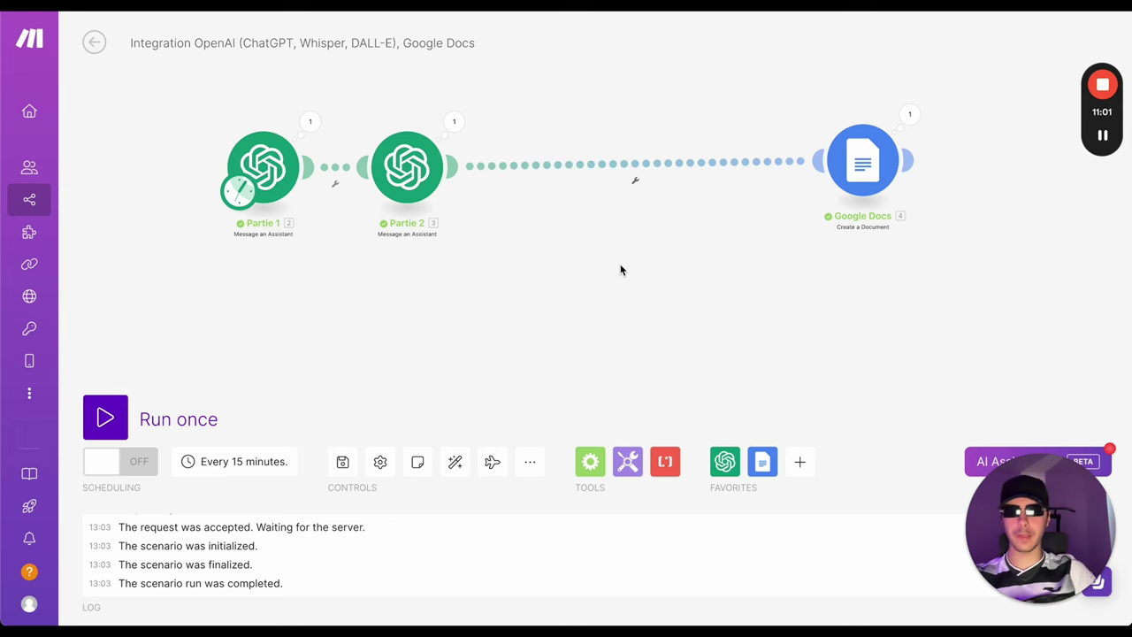
key("alt+Tab")
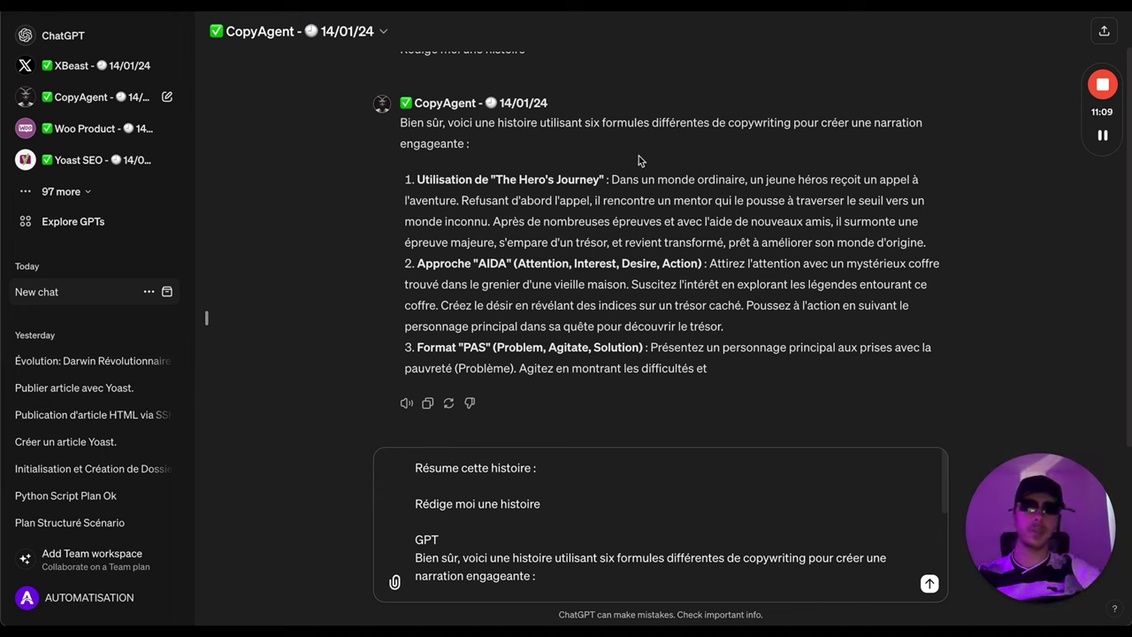
key("alt+Tab")
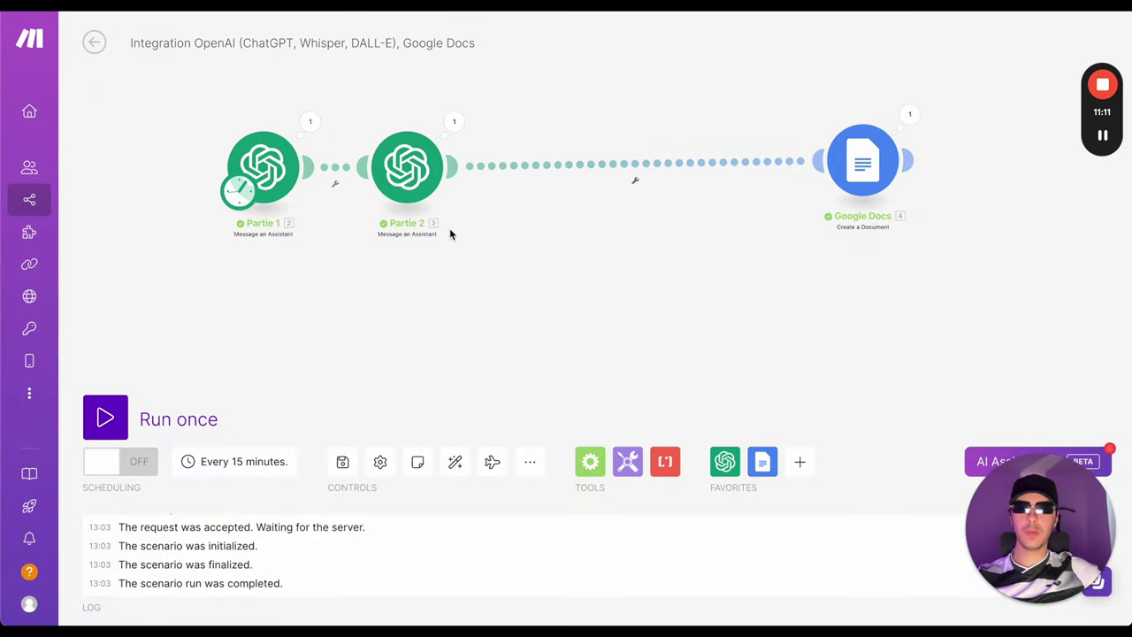
left_click(263, 168)
left_click(241, 308)
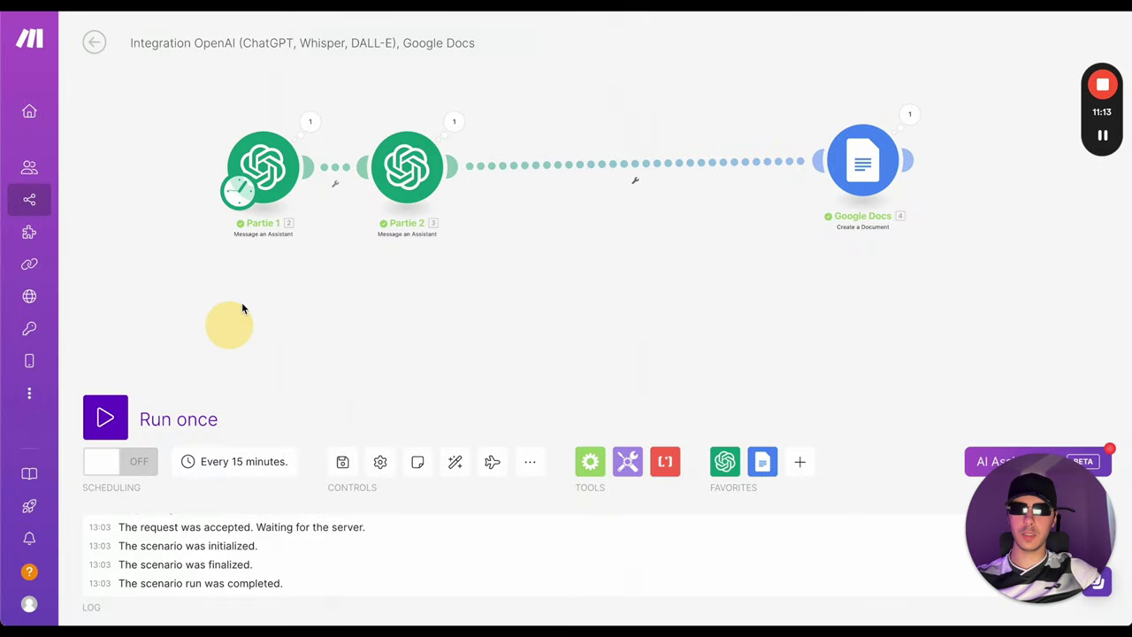
right_click(265, 164)
left_click(212, 286)
right_click(266, 163)
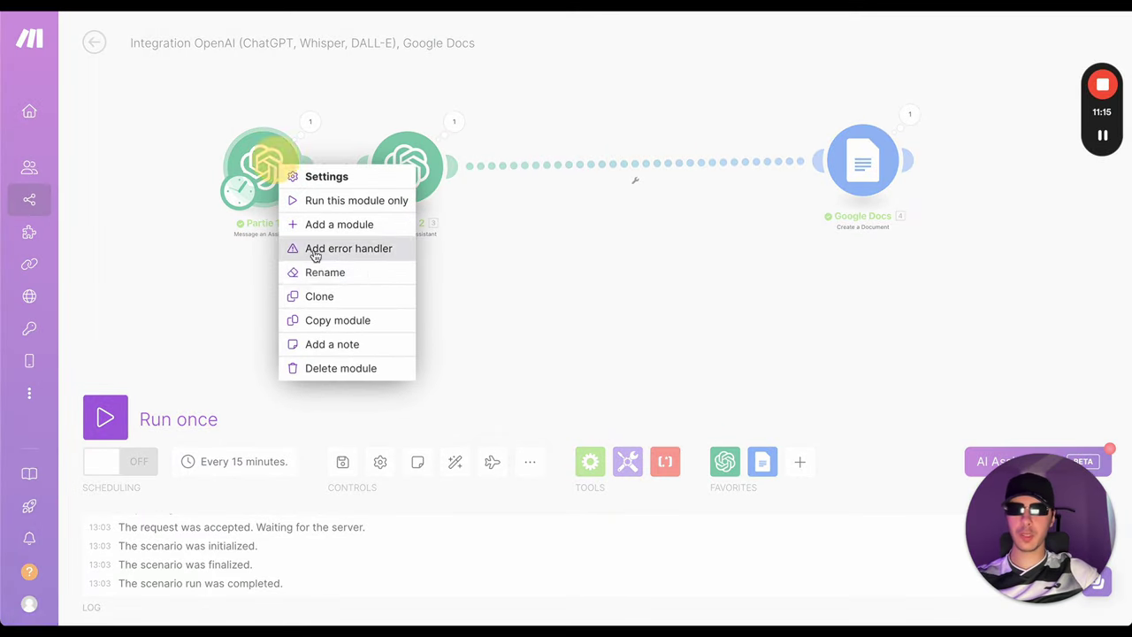
left_click(286, 230)
scroll(314, 239, "up", 3)
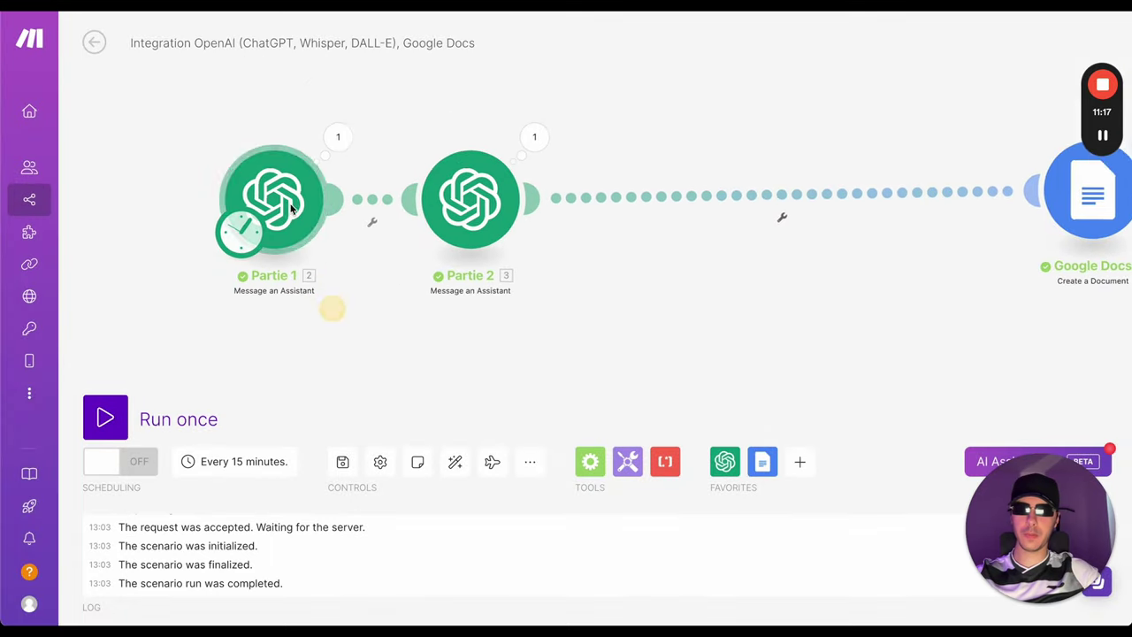
Rename the Partie 1 module as "Histoire globale".
right_click(291, 208)
left_click(349, 313)
key("ctrl+a")
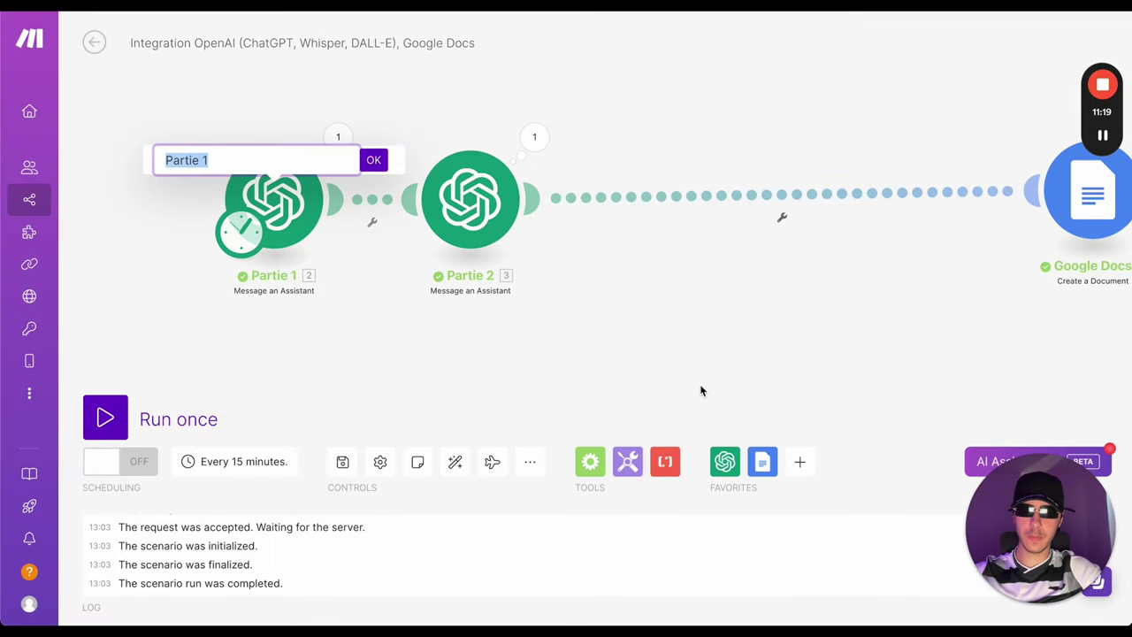
type("Histoire glob")
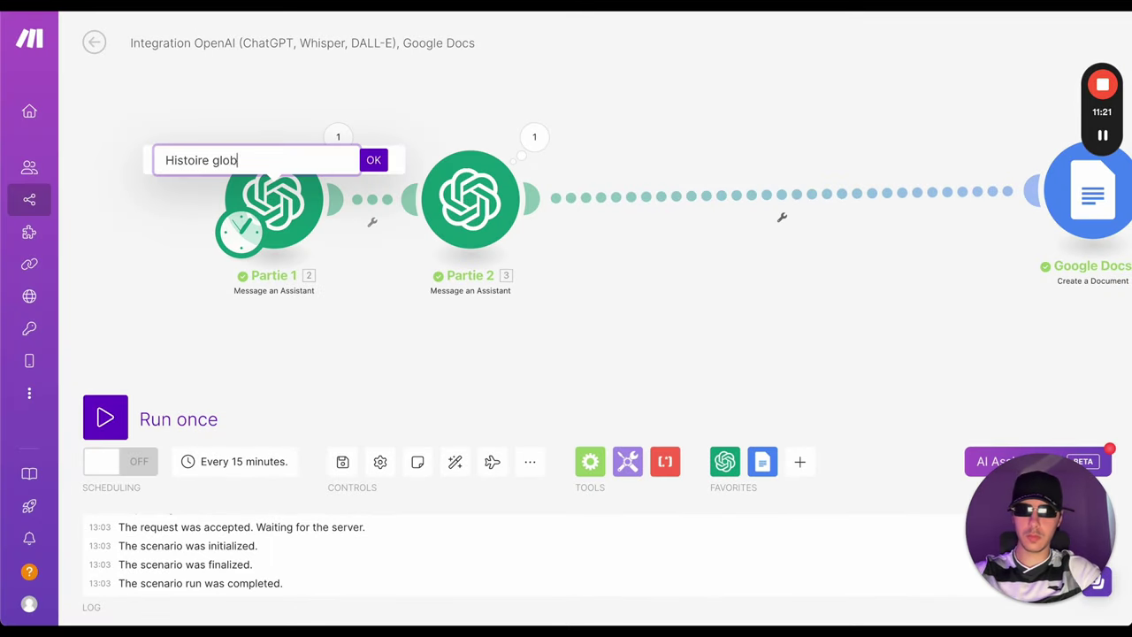
type("ale")
key("Return")
Rename the Partie 2 module as "Amélioration de l'histoire".
right_click(468, 207)
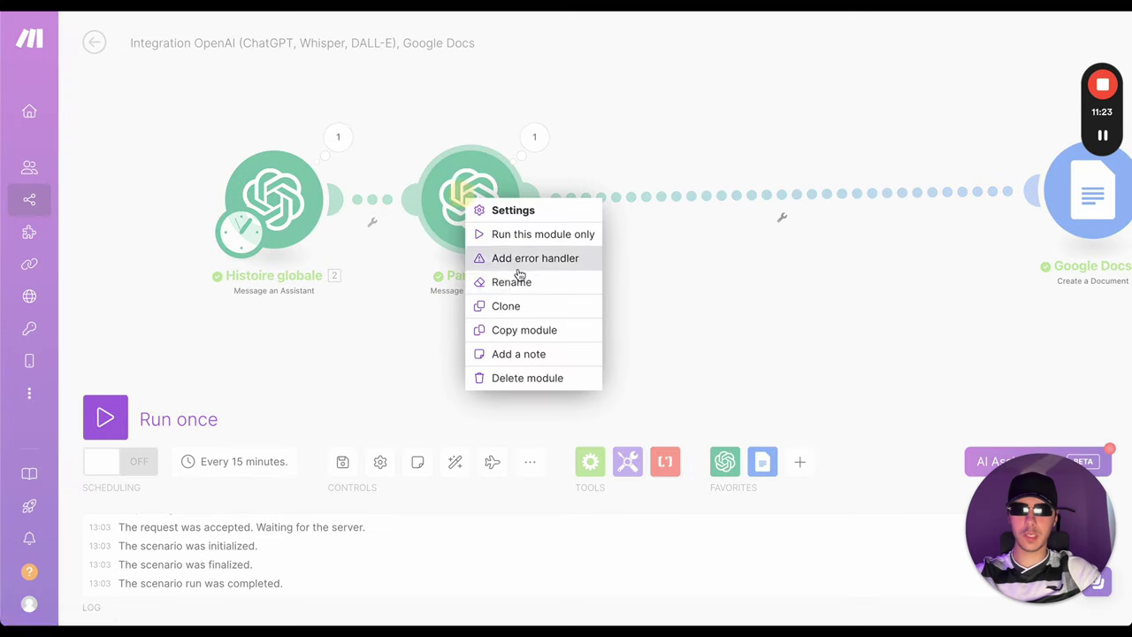
left_click(518, 277)
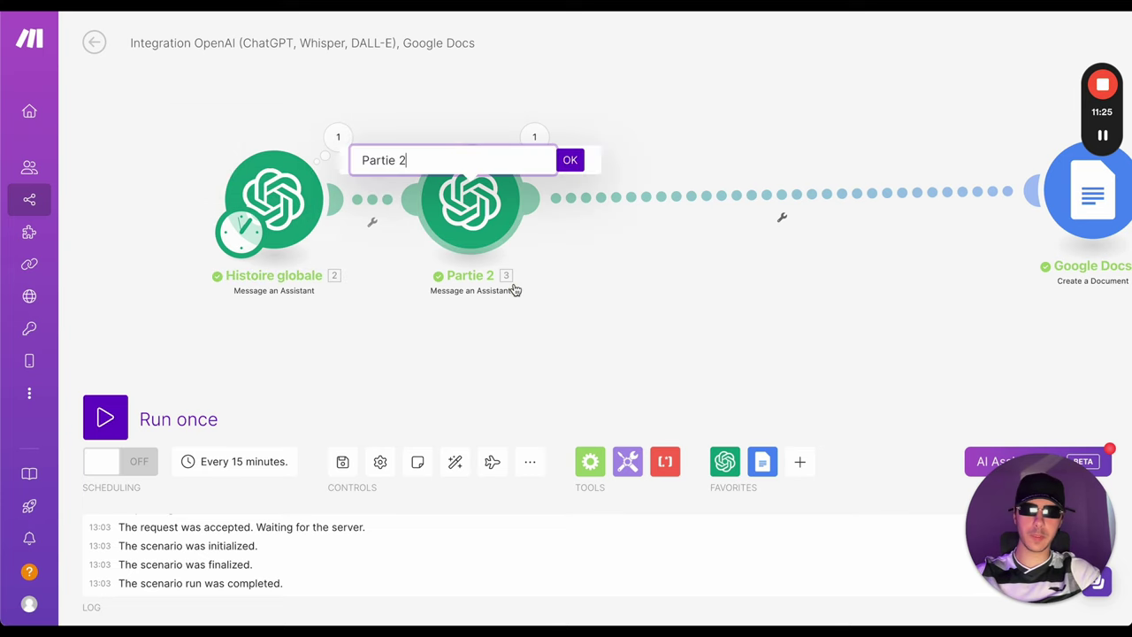
key("ctrl+a")
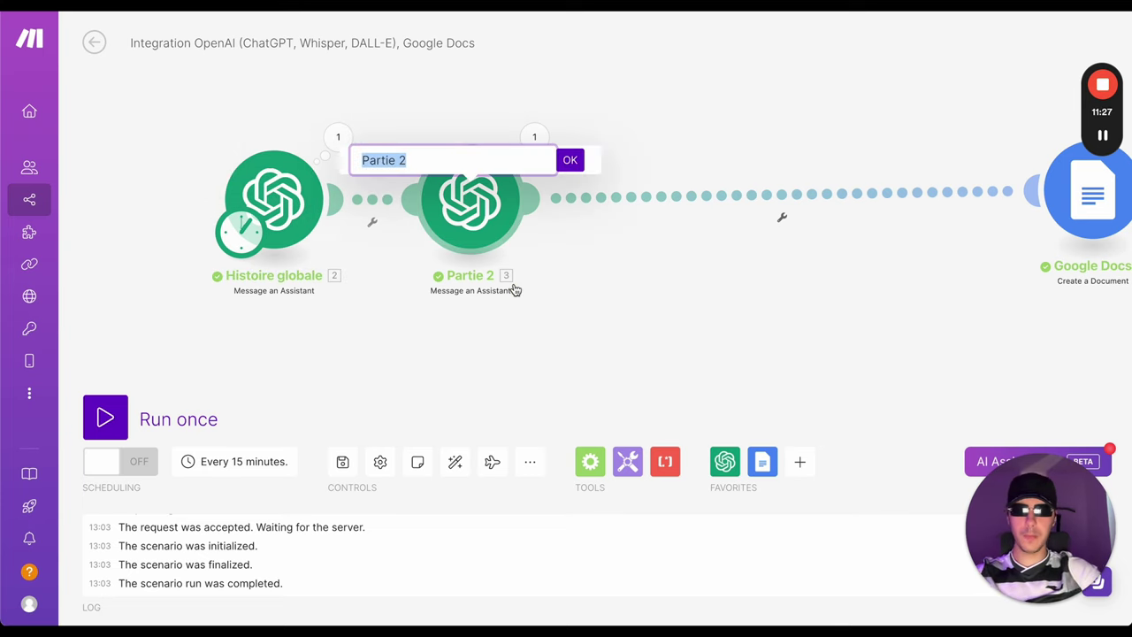
type("Amél")
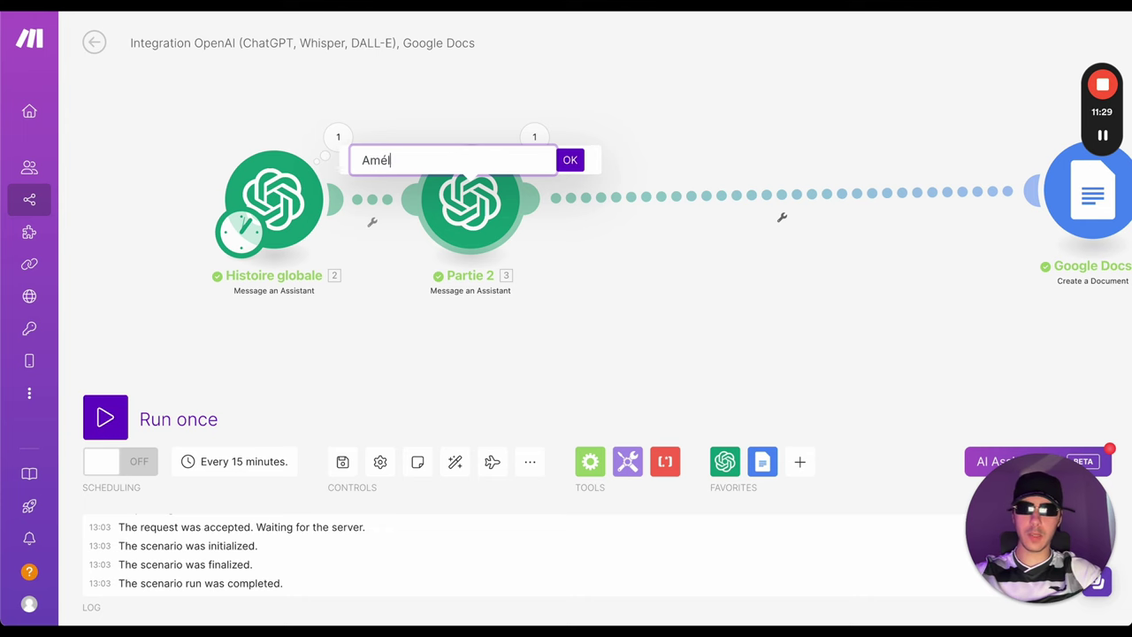
type("ioration de l'")
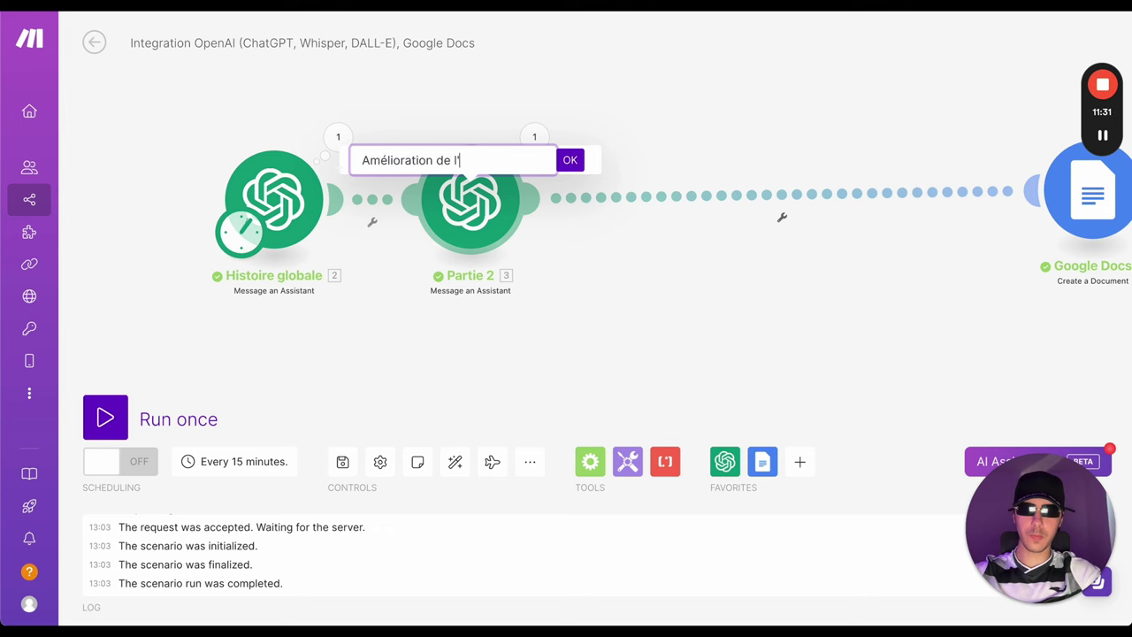
type("histoire")
key("Return")
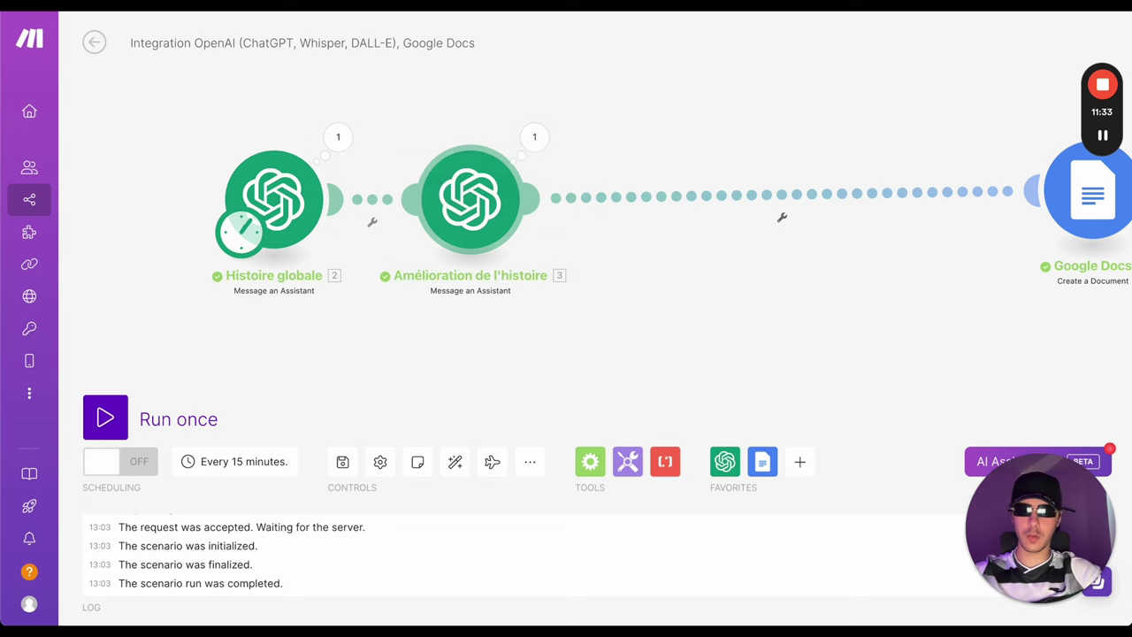
Clone the Amélioration de l'histoire module and place the copy between the original and Google Docs.
left_click_drag(555, 345, 444, 331)
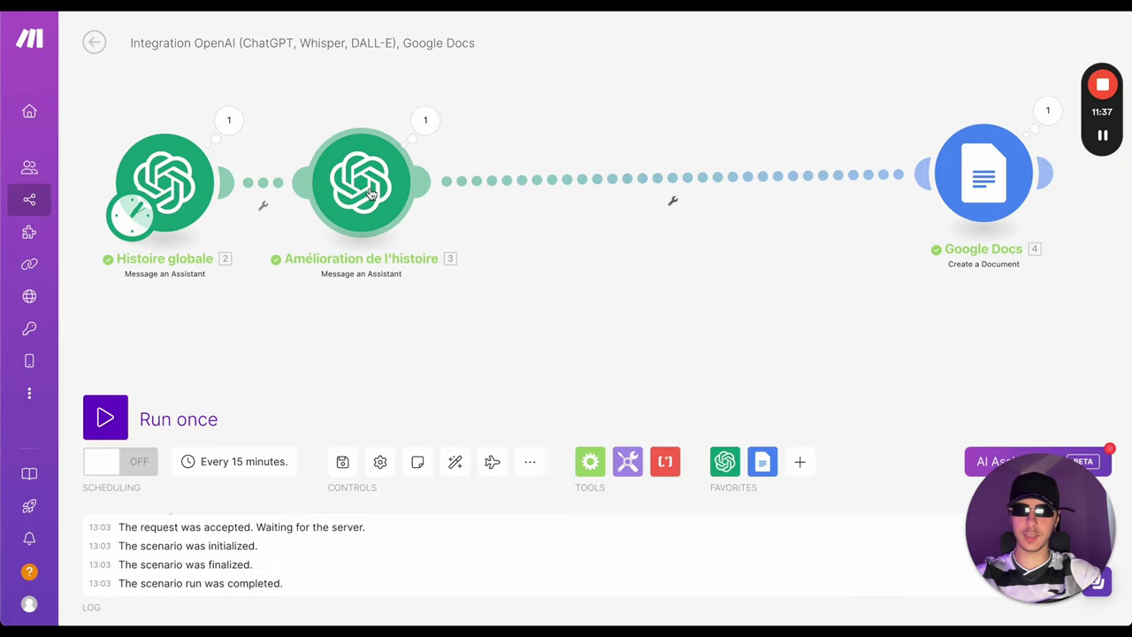
right_click(370, 195)
left_click(363, 317)
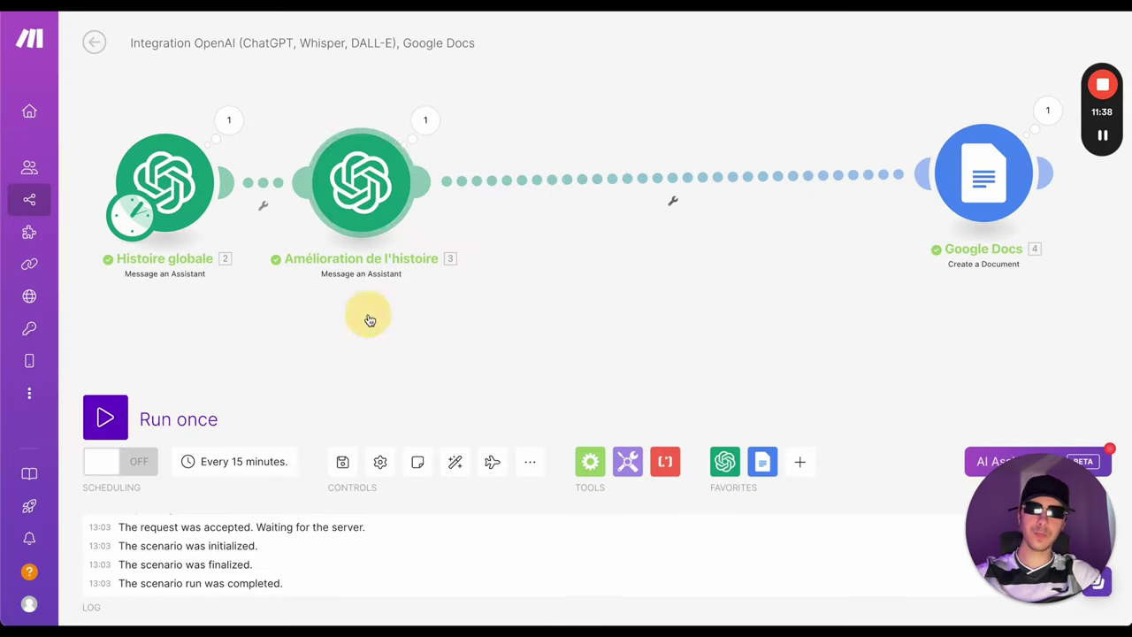
right_click(370, 200)
left_click(416, 308)
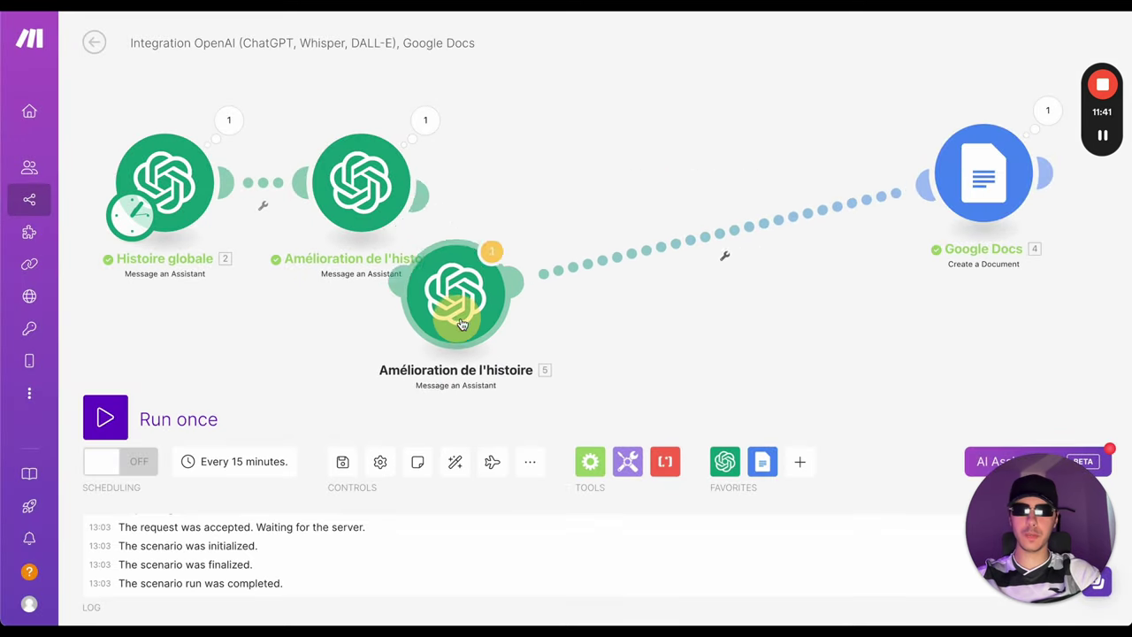
left_click(541, 205)
Rename the cloned assistant module as "Rédiger un titre".
right_click(540, 211)
left_click(578, 299)
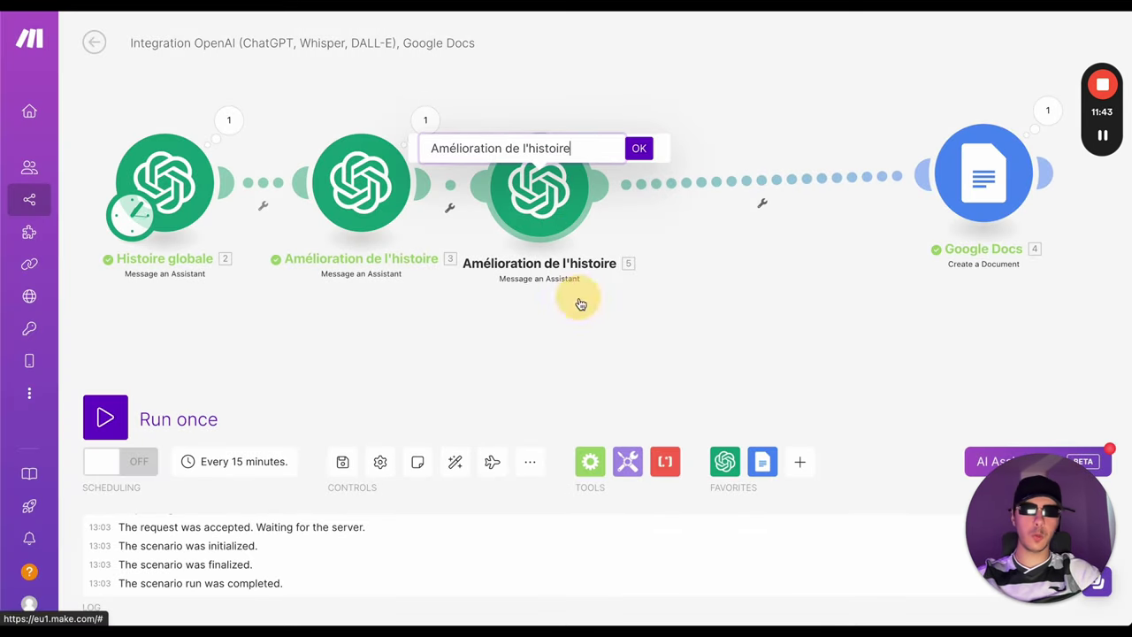
key("ctrl+a")
type("Ré")
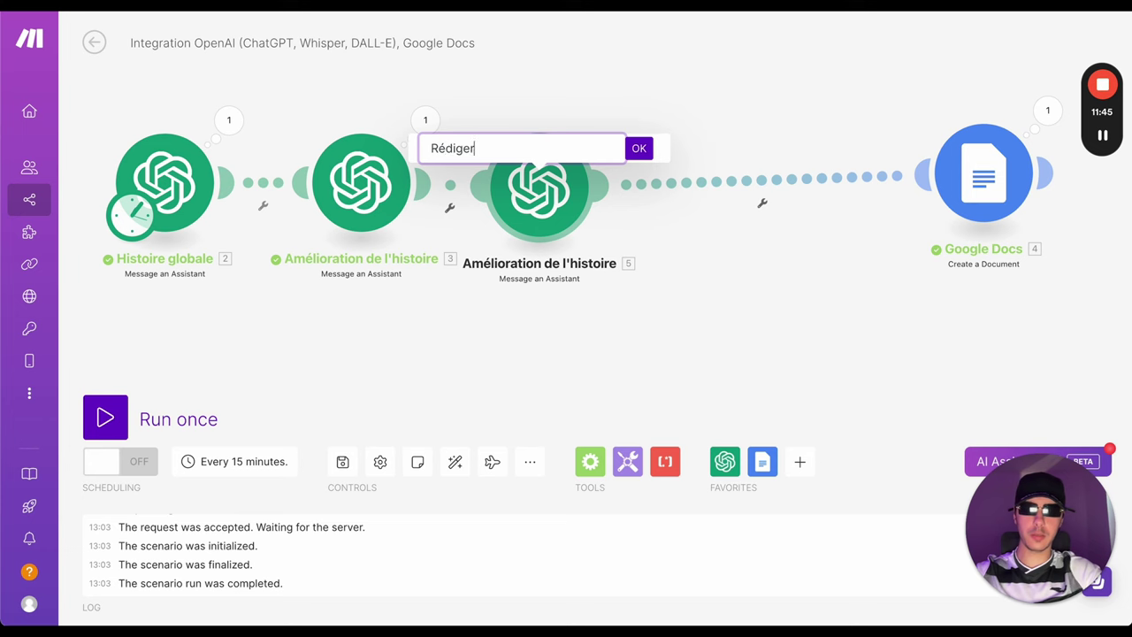
type("diger un titre")
key("Return")
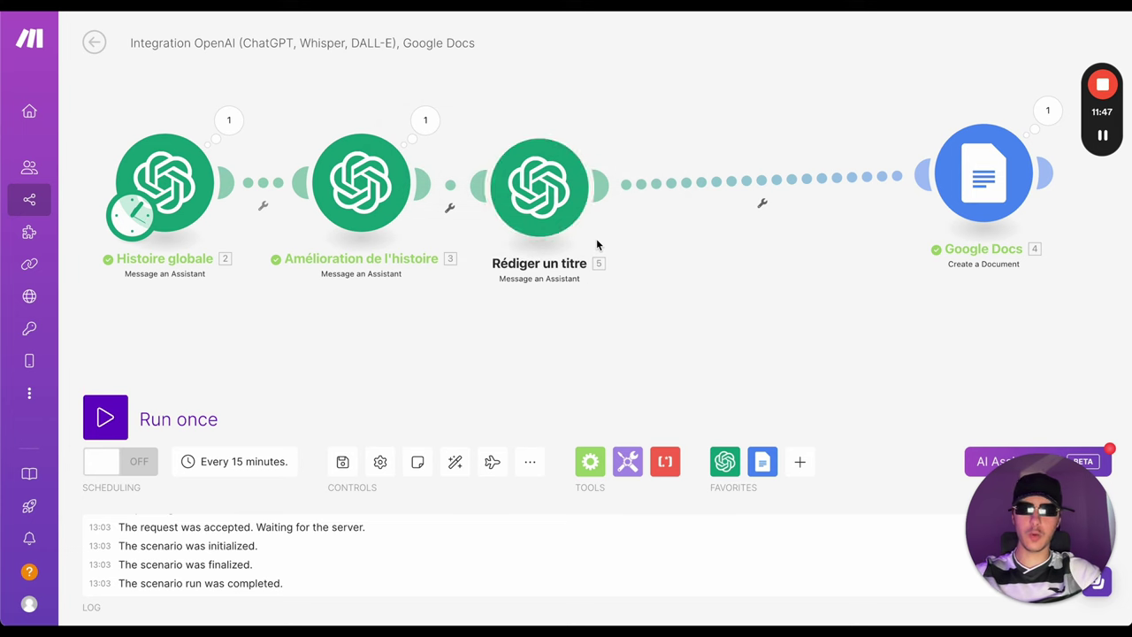
In the Rédiger un titre settings, replace the Thread ID mapping with the Thread ID from Amélioration de l'histoire and confirm.
left_click(558, 205)
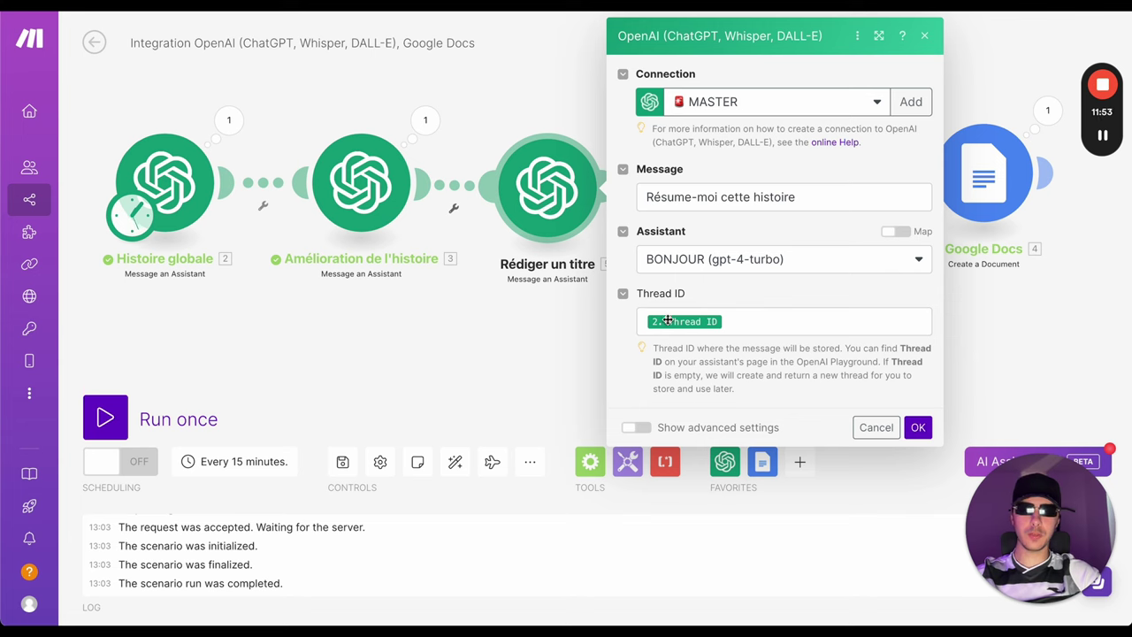
left_click(740, 323)
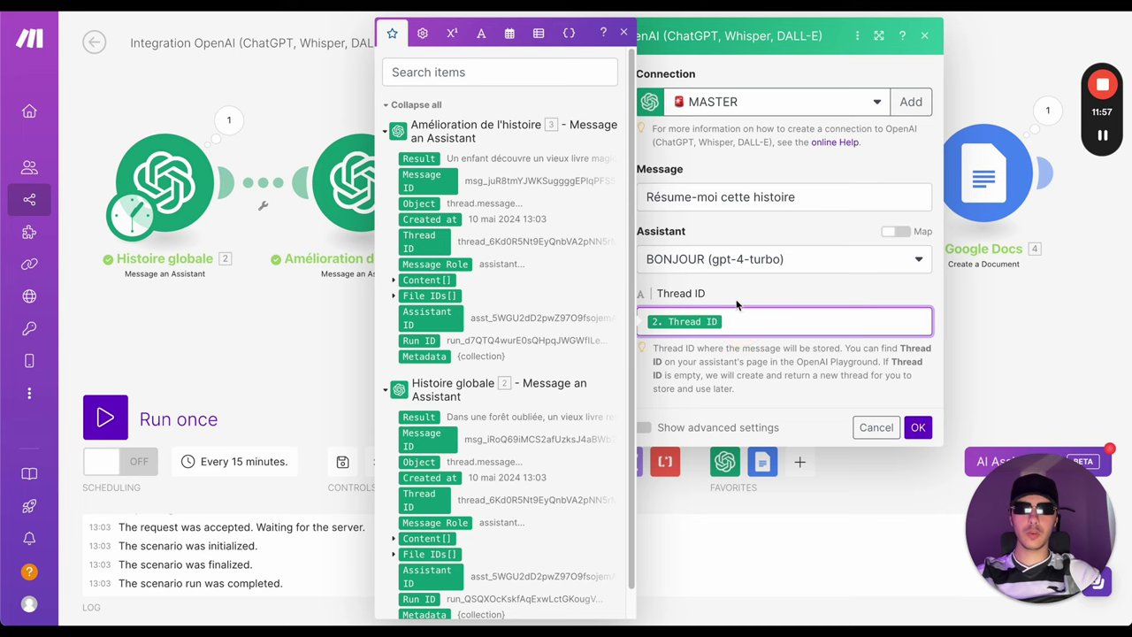
left_click(740, 301)
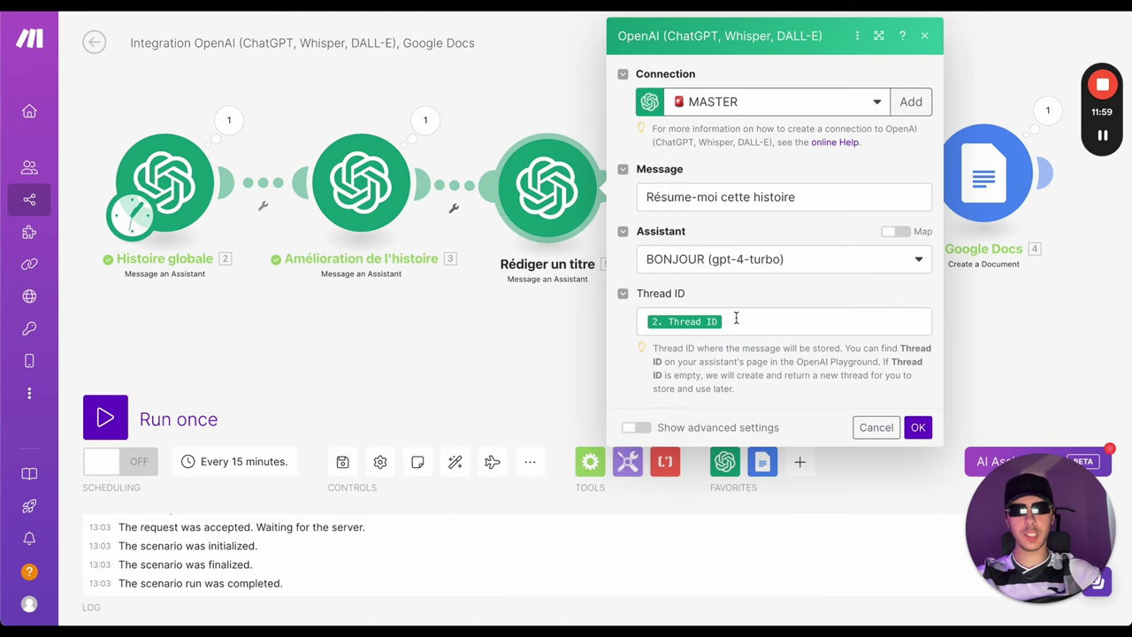
left_click(733, 324)
key("BackSpace")
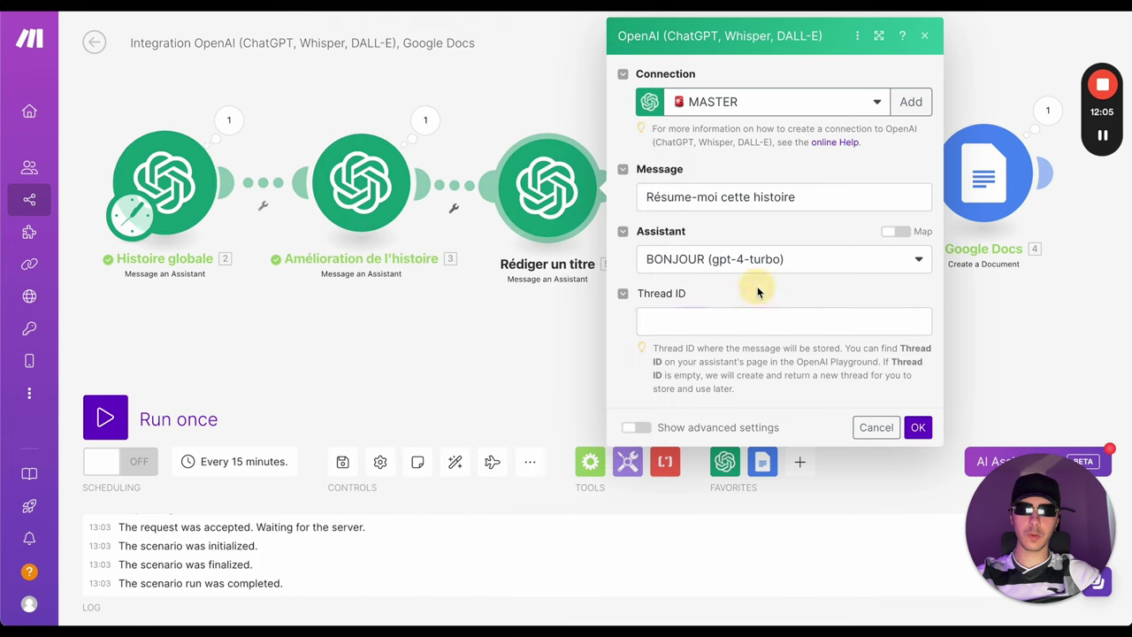
left_click(759, 291)
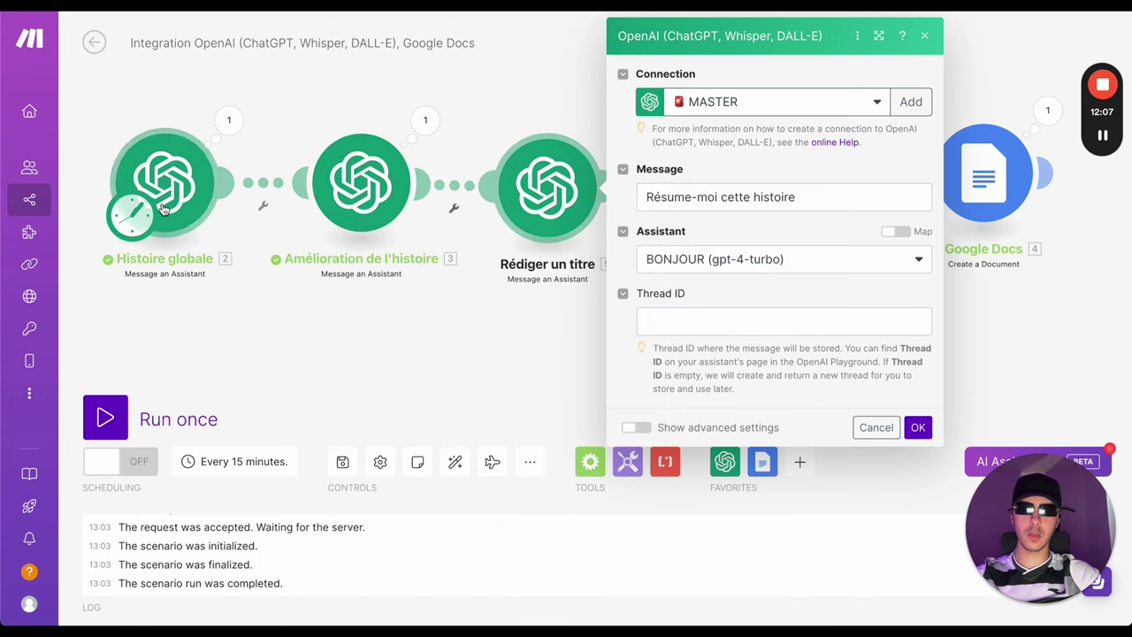
left_click(681, 324)
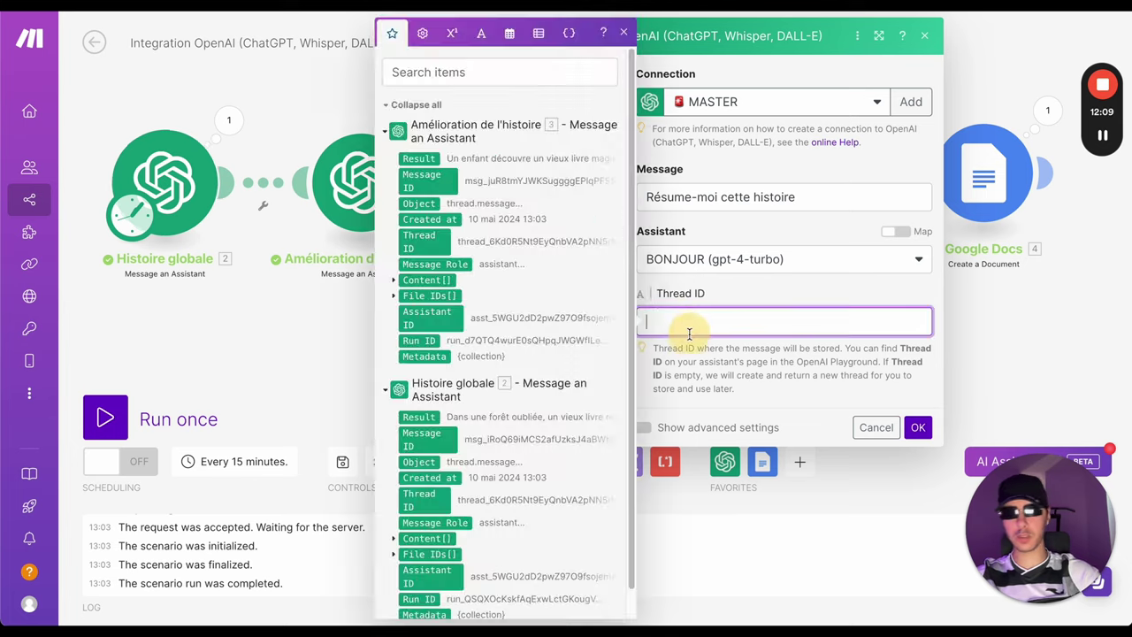
scroll(542, 419, "down", 1)
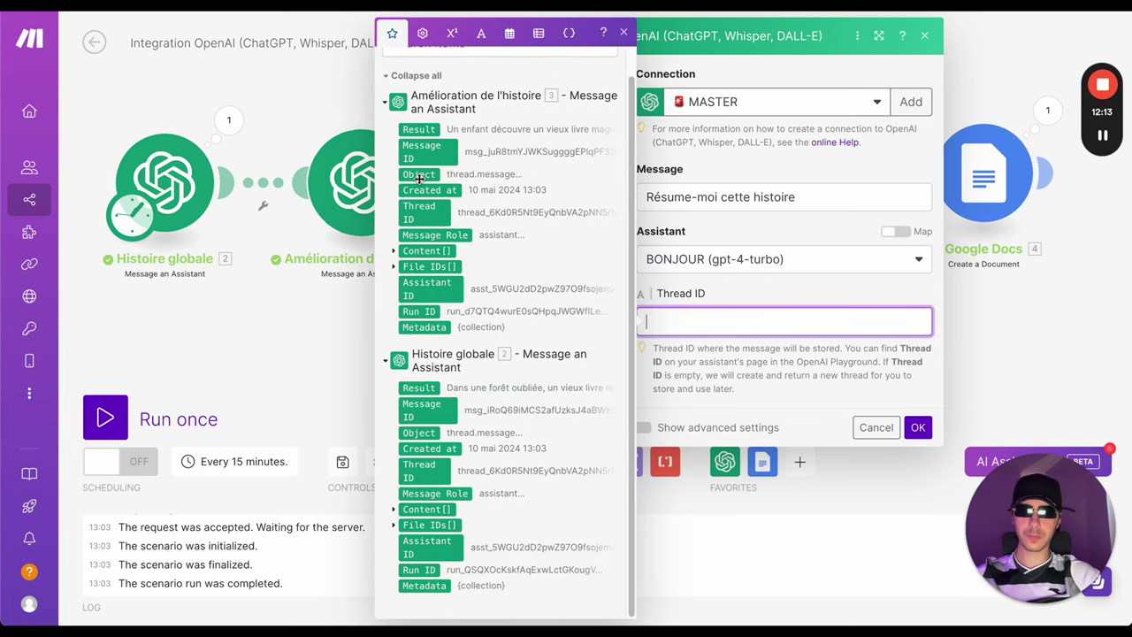
left_click(421, 210)
left_click(782, 293)
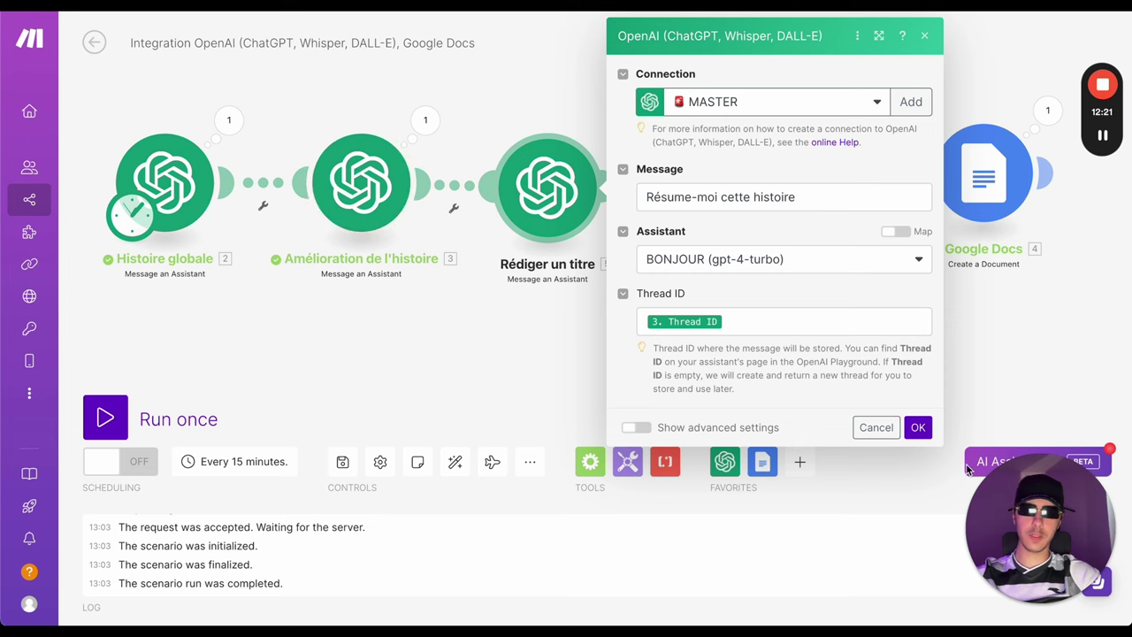
left_click(917, 428)
Clone the Rédiger un titre module and place the copy between it and Google Docs.
left_click_drag(723, 330, 594, 353)
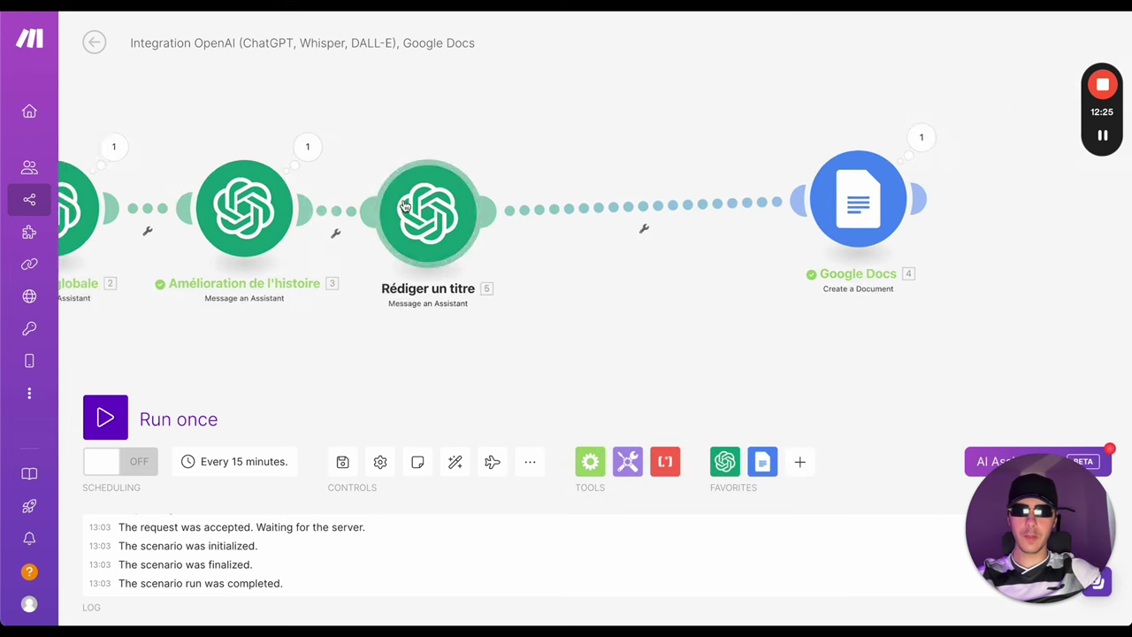
right_click(404, 205)
left_click(442, 311)
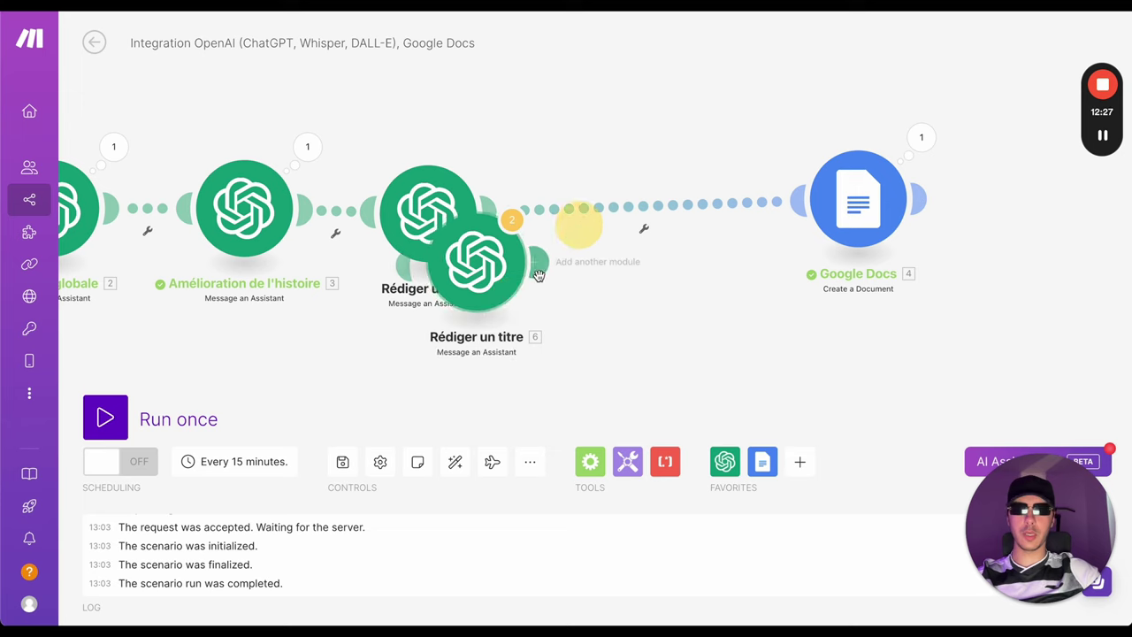
left_click(604, 213)
right_click(604, 214)
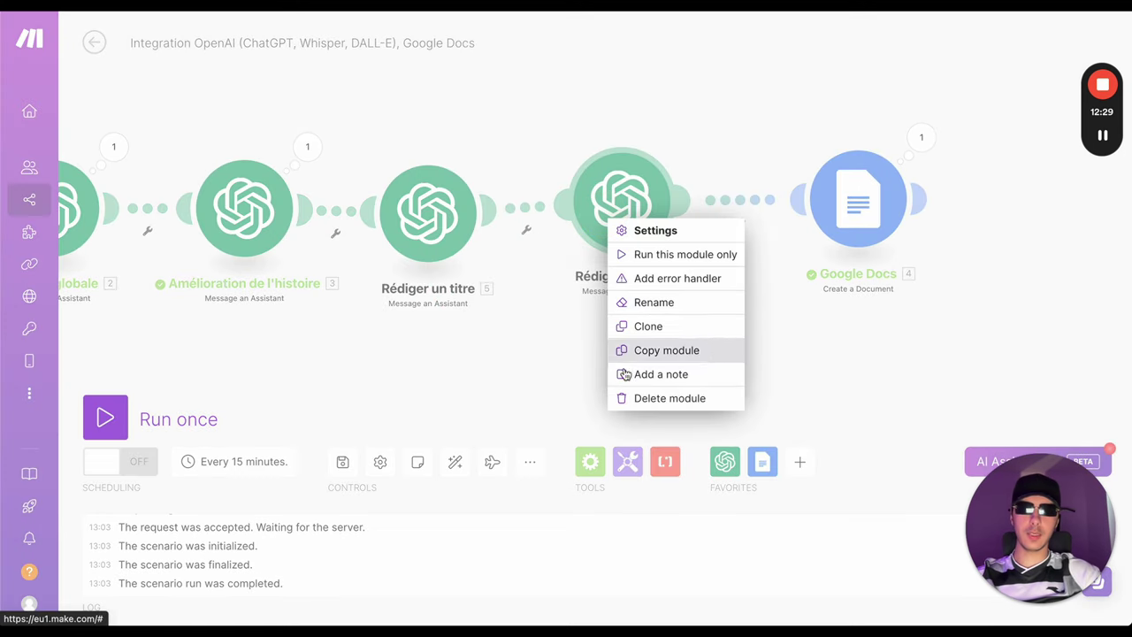
left_click_drag(518, 372, 640, 346)
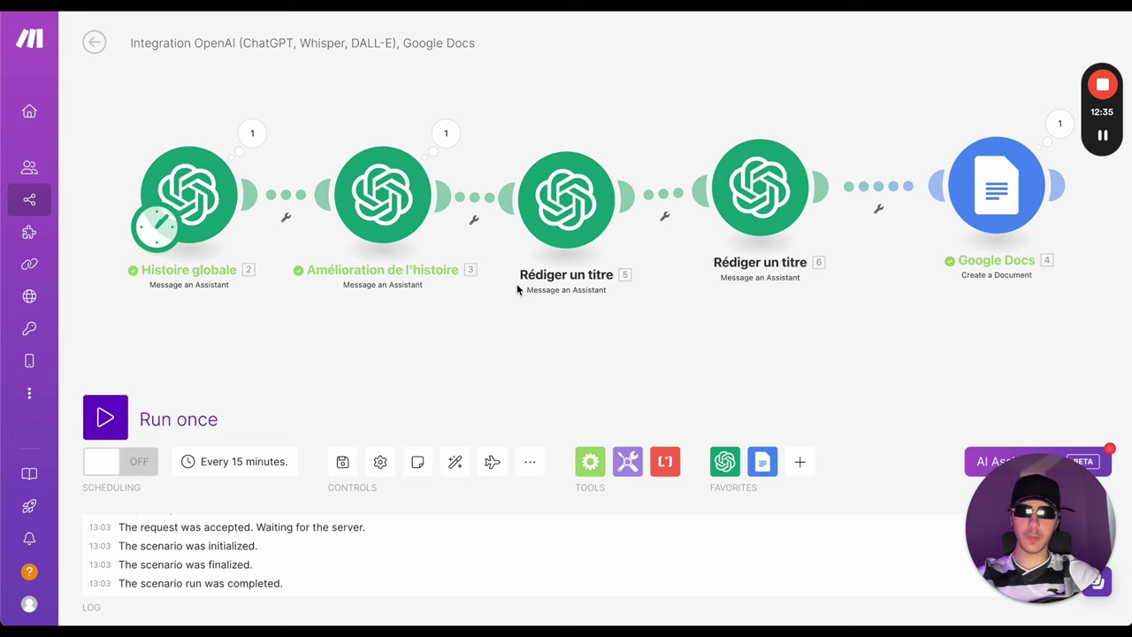
left_click_drag(501, 402, 443, 374)
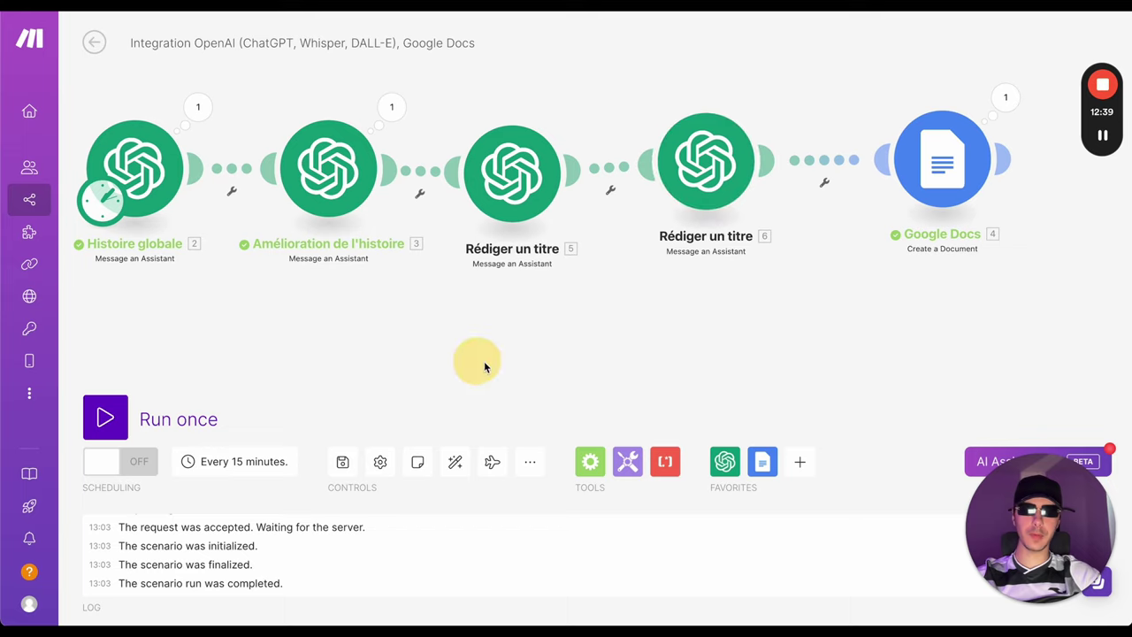
left_click_drag(478, 359, 369, 359)
left_click_drag(440, 281, 581, 278)
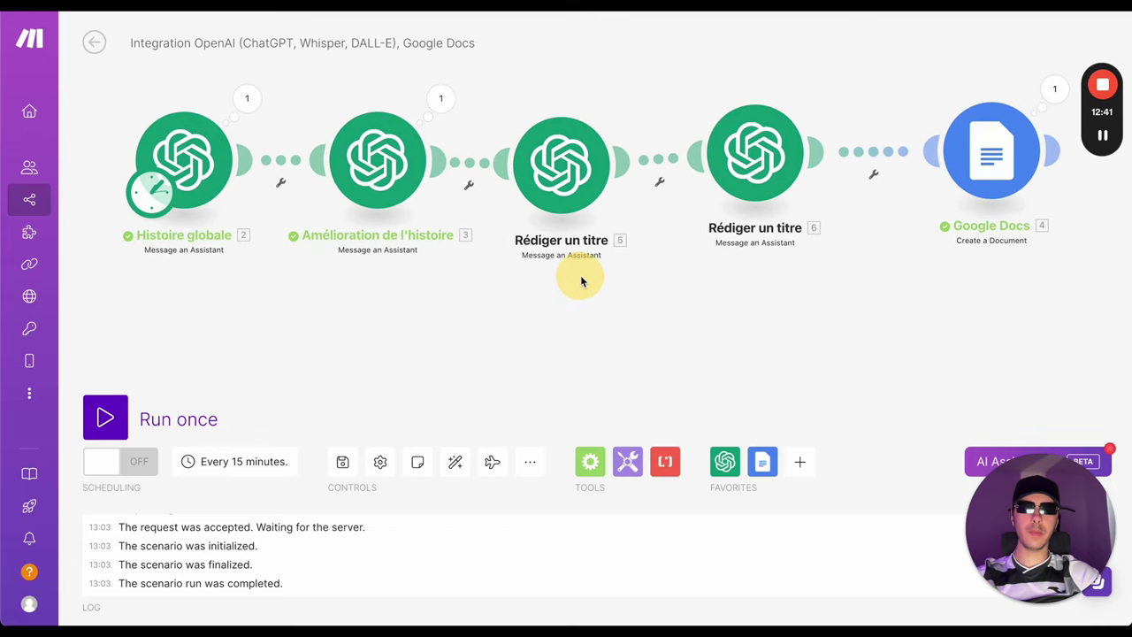
Check the draft prompt in ChatGPT's CopyAgent chat, return to Make and open the settings of the first Rédiger un titre module.
key("alt+Tab")
left_click(575, 492)
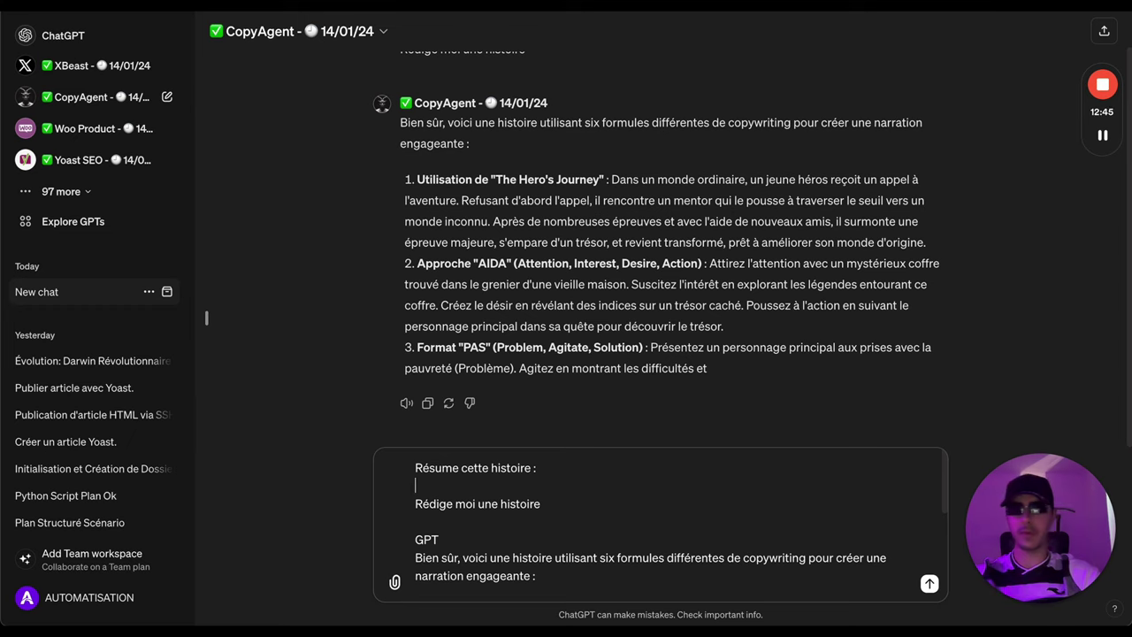
key("alt+Tab")
left_click_drag(438, 355, 466, 368)
left_click(589, 173)
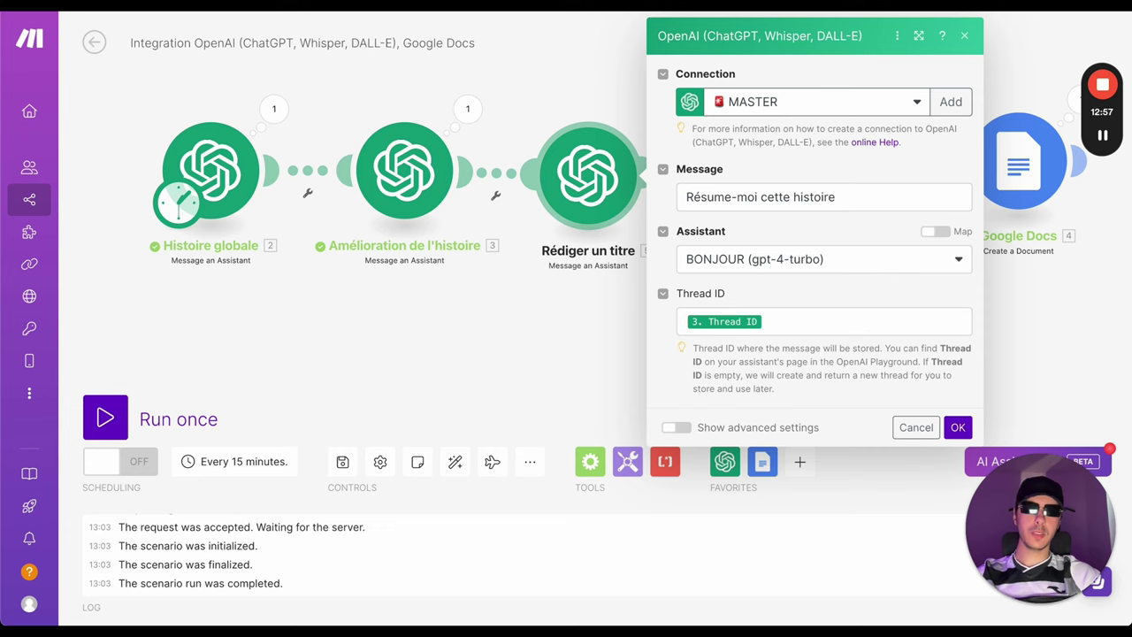
Switch to ChatGPT's CopyAgent chat and clear the whole draft from its message box.
key("super+Tab")
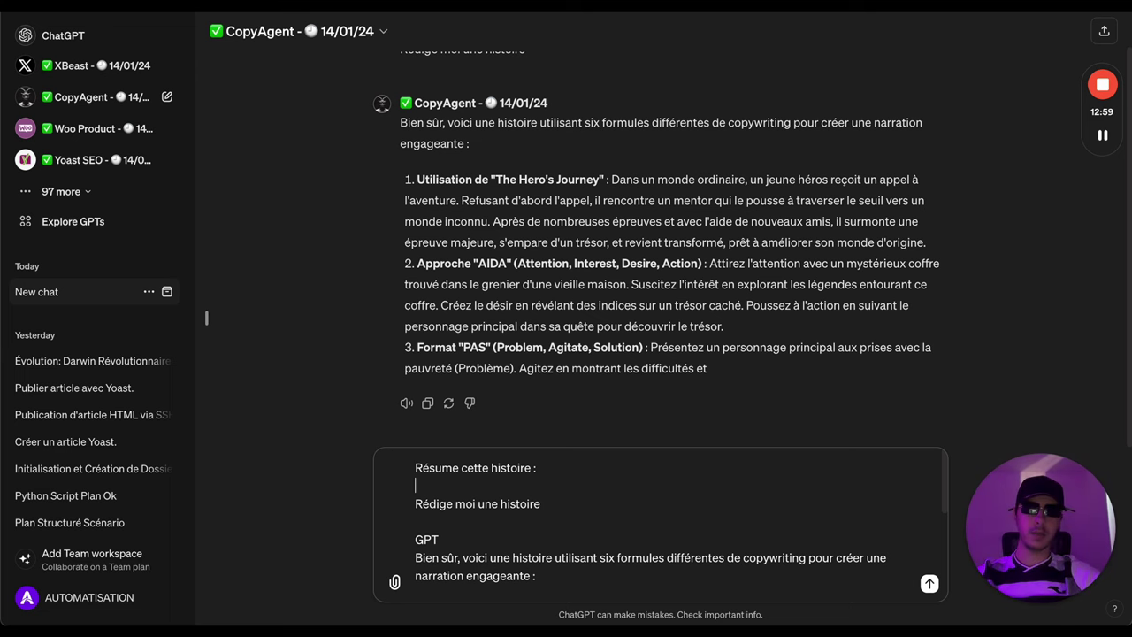
left_click(561, 472)
key("ctrl+a")
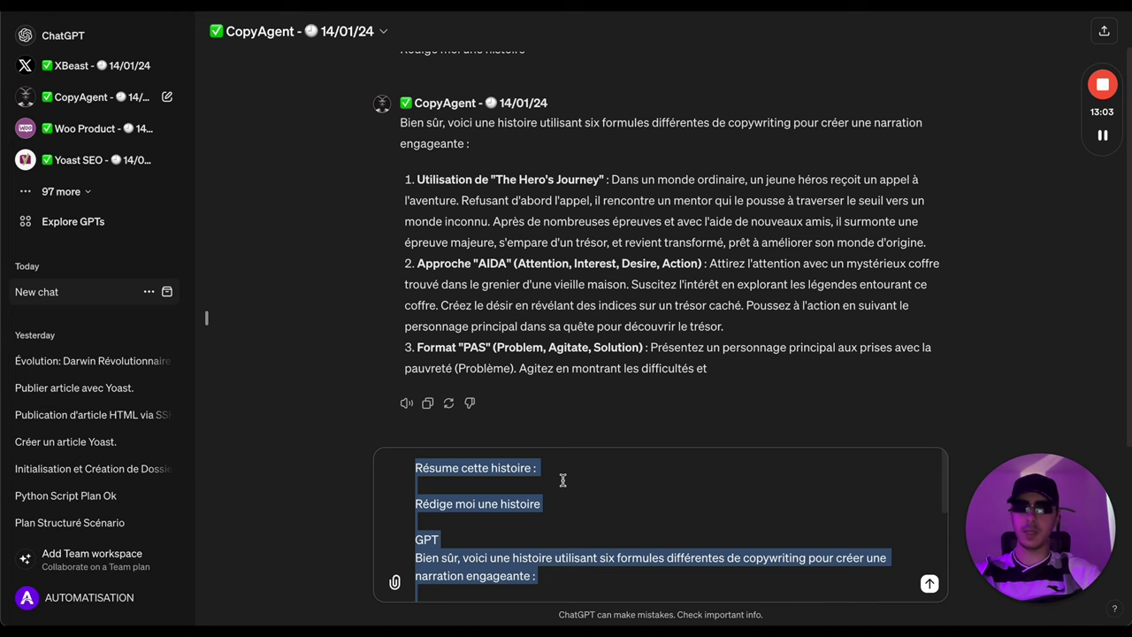
type("T")
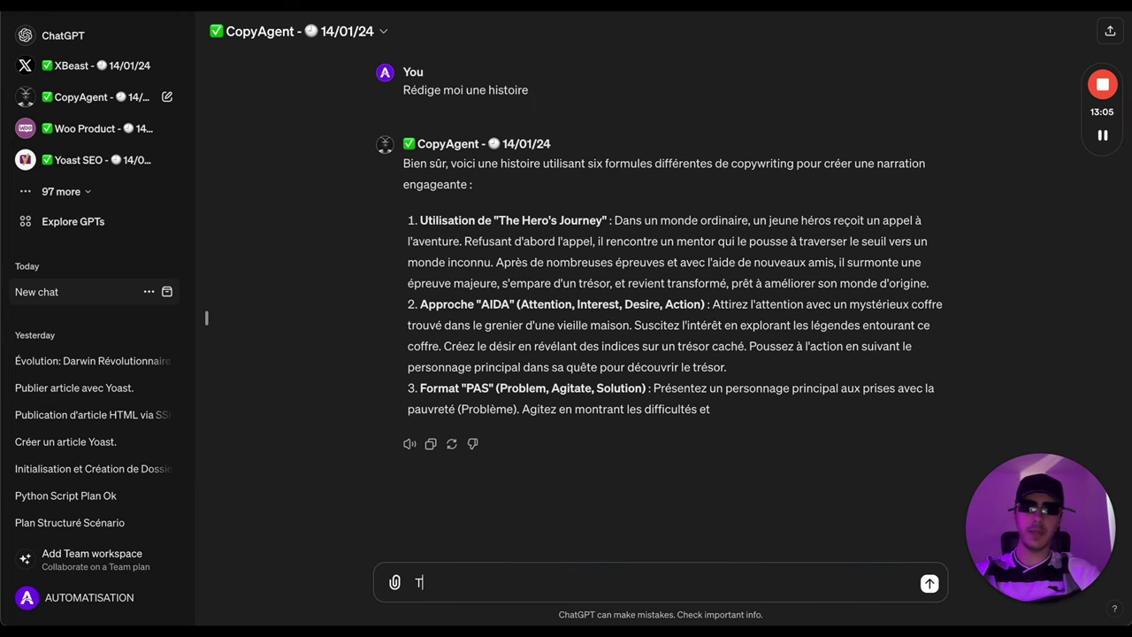
type("Analy")
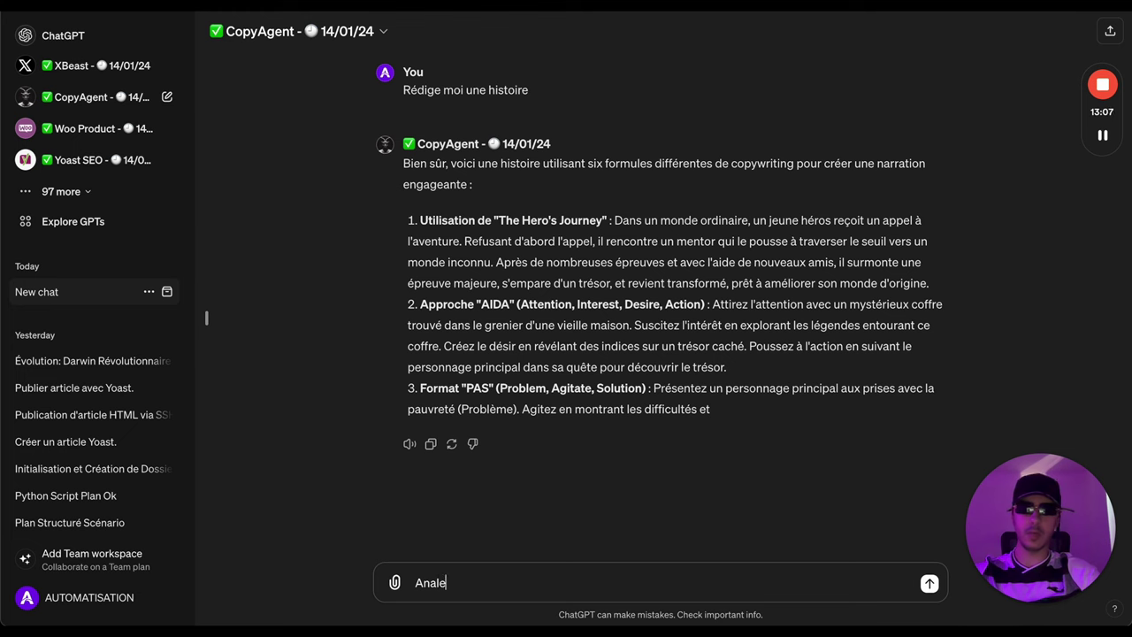
key("BackSpace")
key("BackSpace")
key("BackSpace")
key("BackSpace")
key("BackSpace")
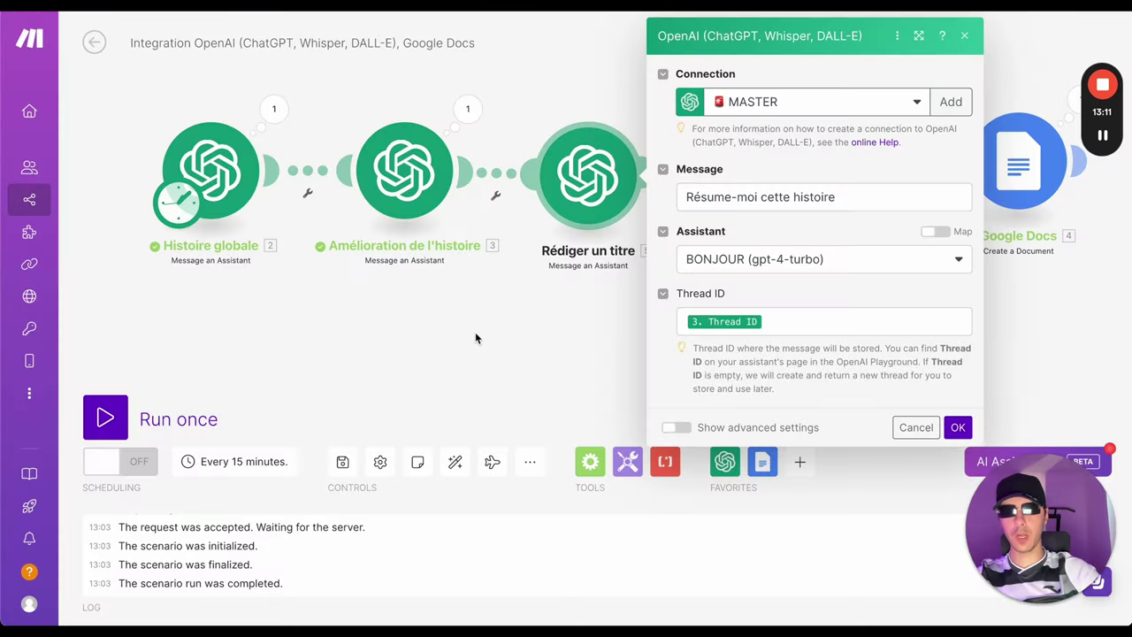
Close the Rédiger un titre settings and auto-align the scenario's modules in an evenly spaced row.
left_click(475, 333)
left_click_drag(716, 340, 773, 245)
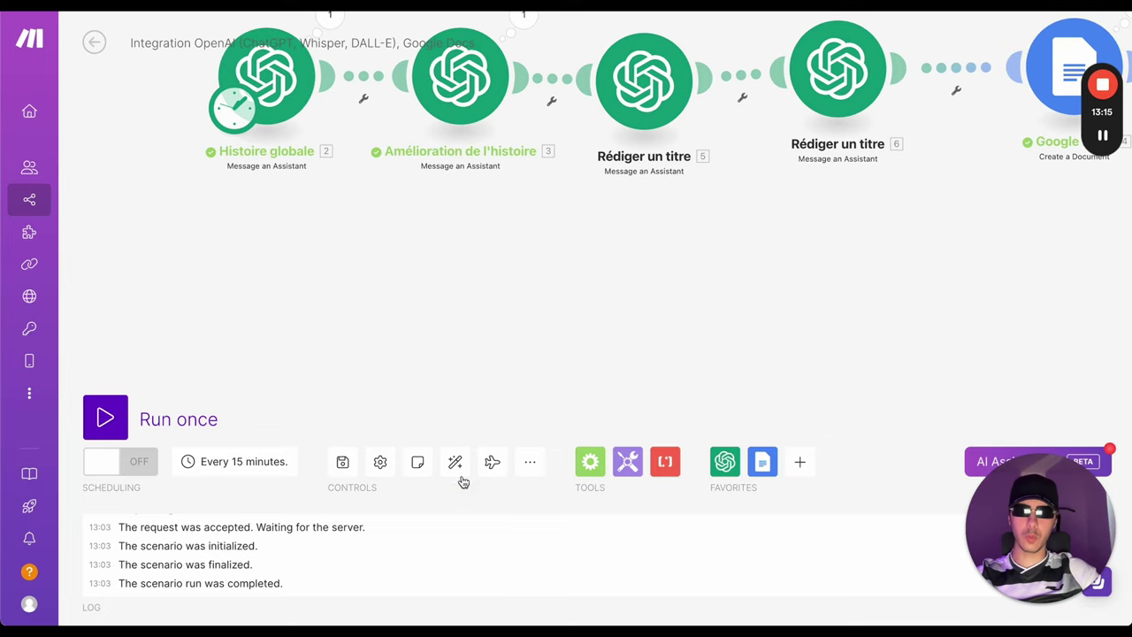
left_click_drag(549, 177, 472, 132)
scroll(478, 144, "down", 2)
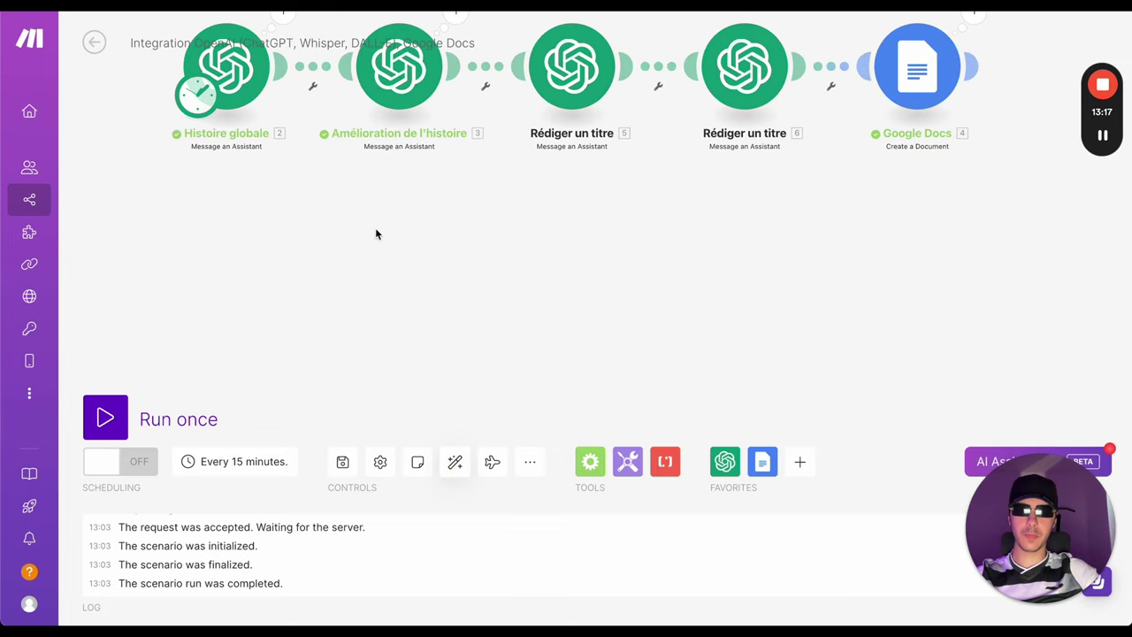
left_click_drag(375, 233, 390, 297)
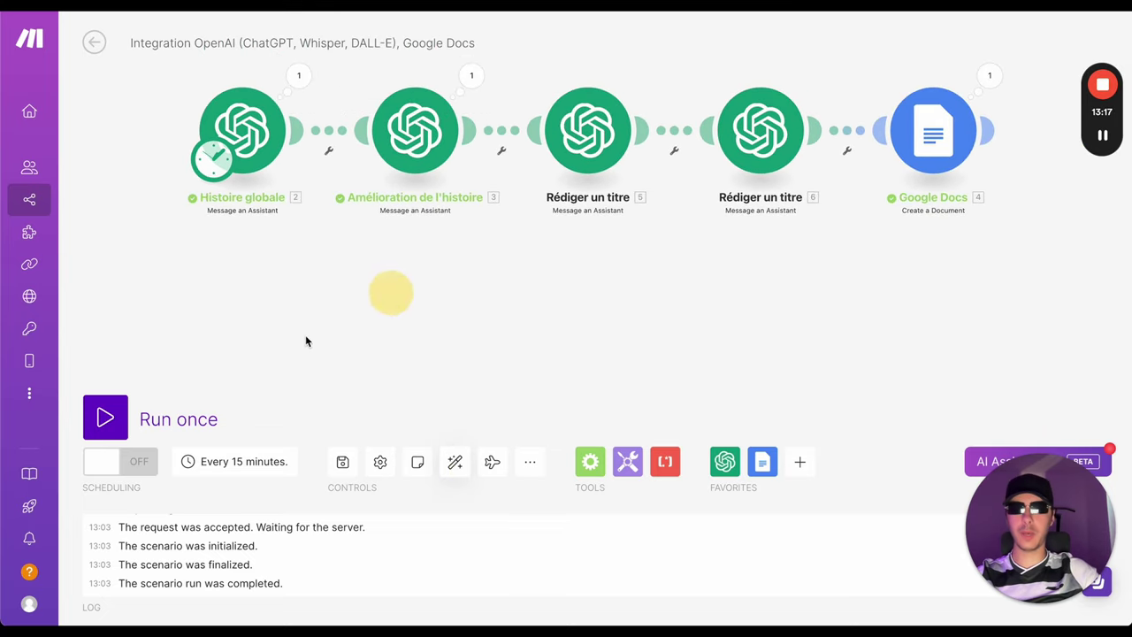
Add a separate OpenAI Create a Completion (GPT-3, GPT-3.5, GPT-4) module below the chain and dismiss the connection dialog.
left_click(247, 352)
left_click(359, 249)
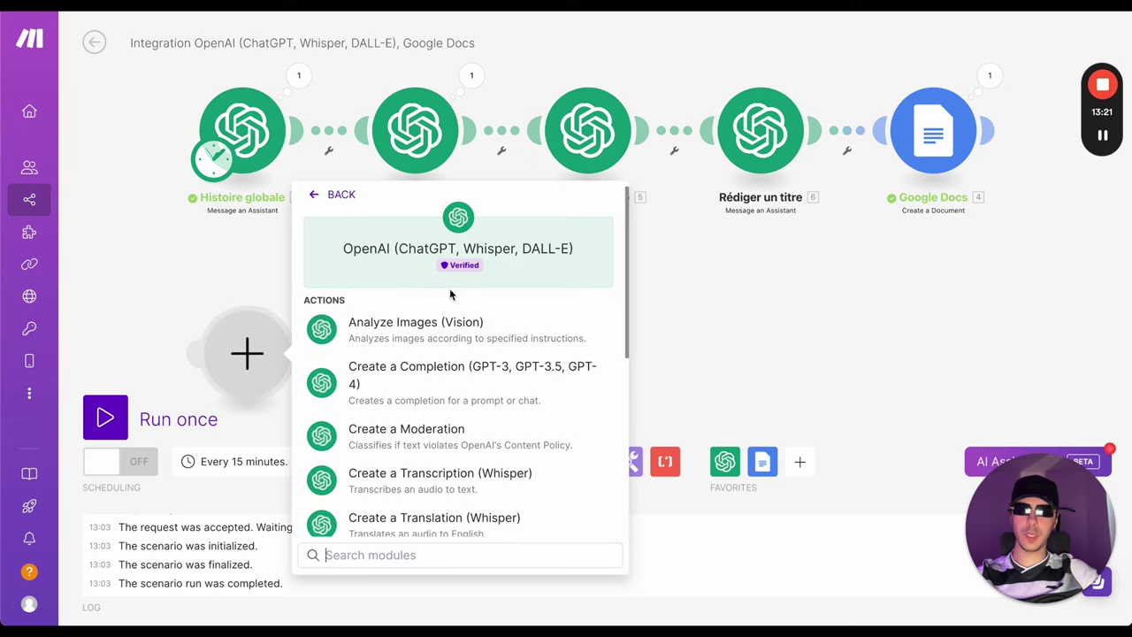
left_click_drag(253, 264, 255, 223)
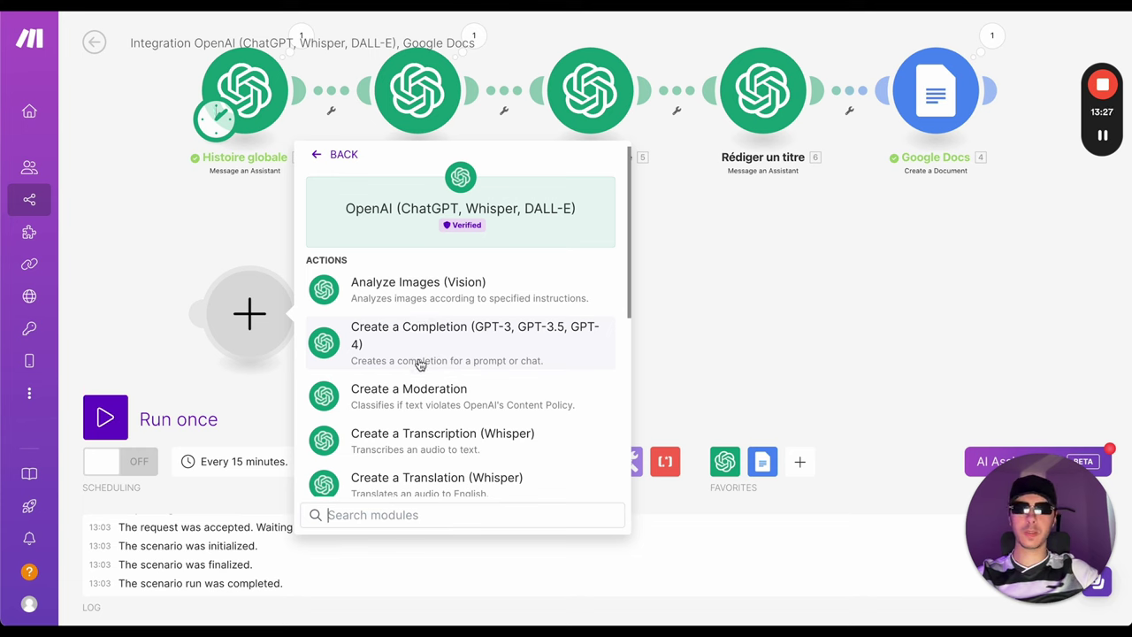
scroll(420, 365, "down", 5)
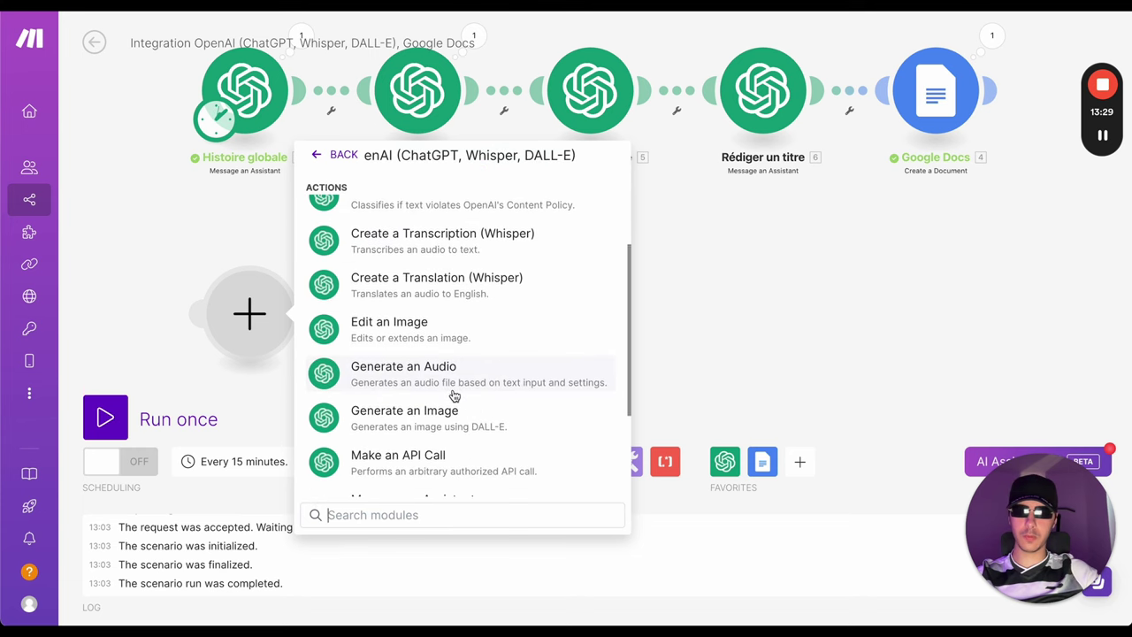
scroll(457, 390, "up", 5)
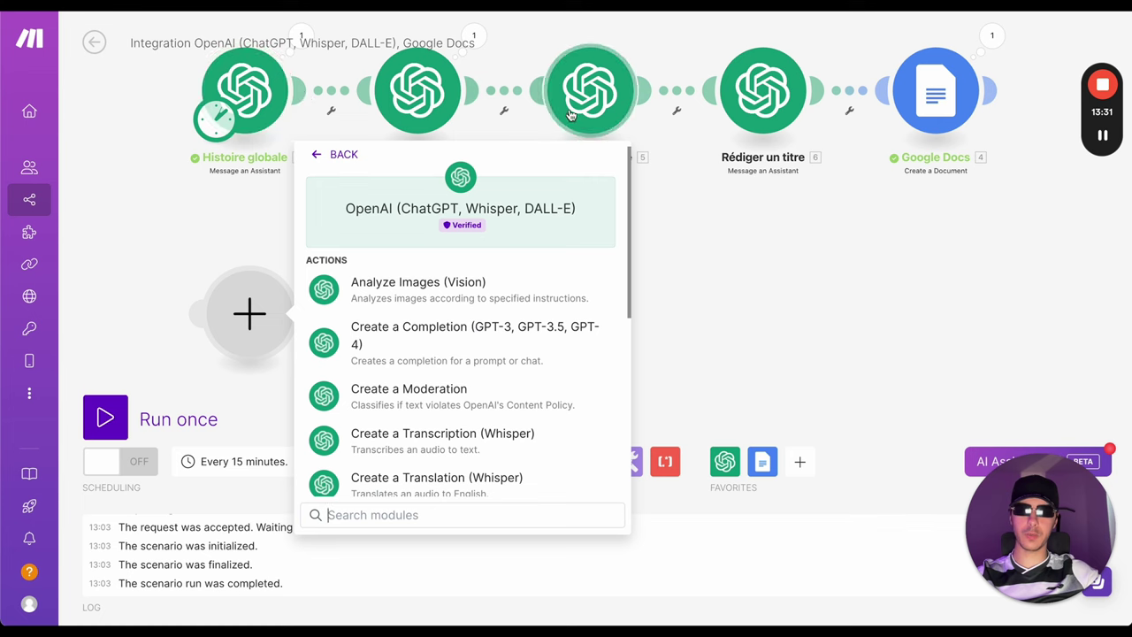
scroll(460, 376, "down", 1)
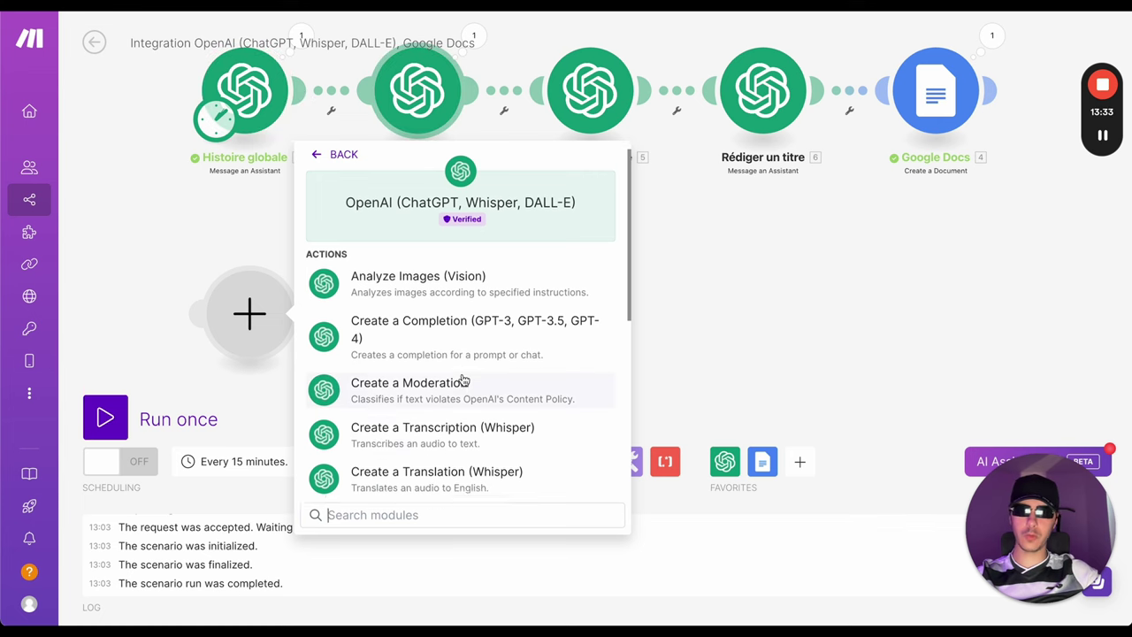
scroll(461, 381, "down", 2)
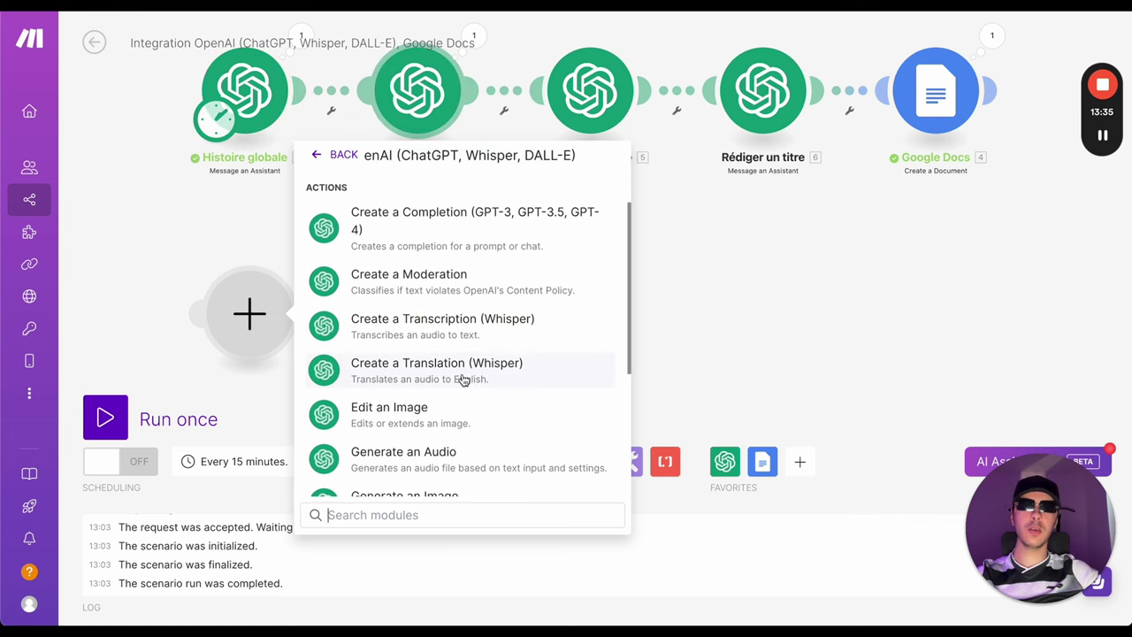
scroll(462, 378, "down", 4)
scroll(394, 352, "up", 5)
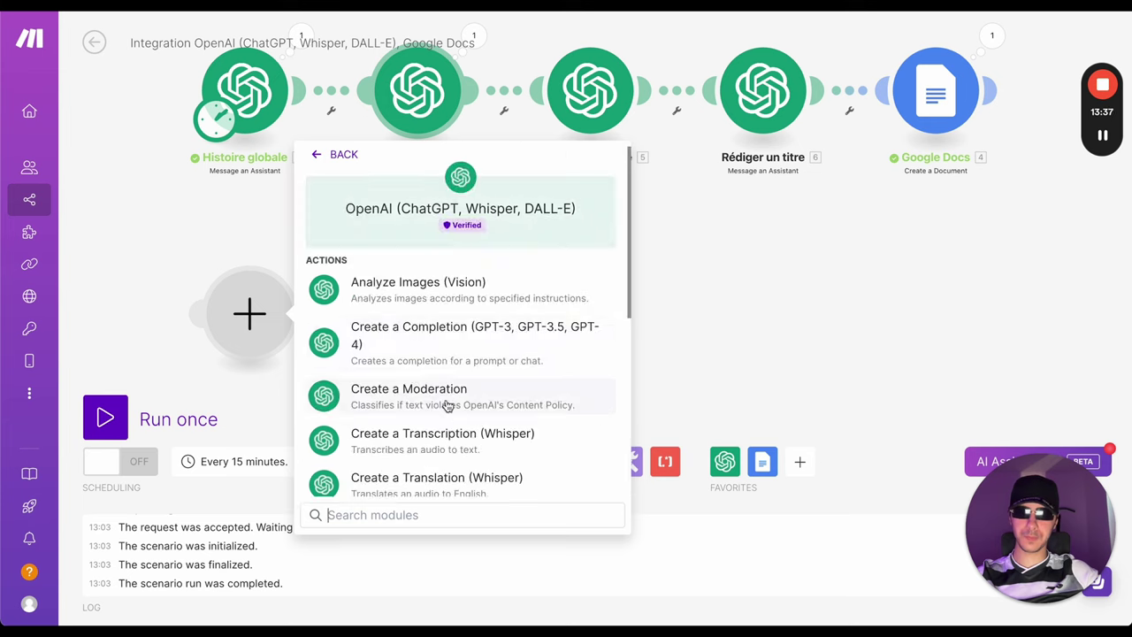
scroll(397, 324, "down", 2)
scroll(407, 343, "down", 1)
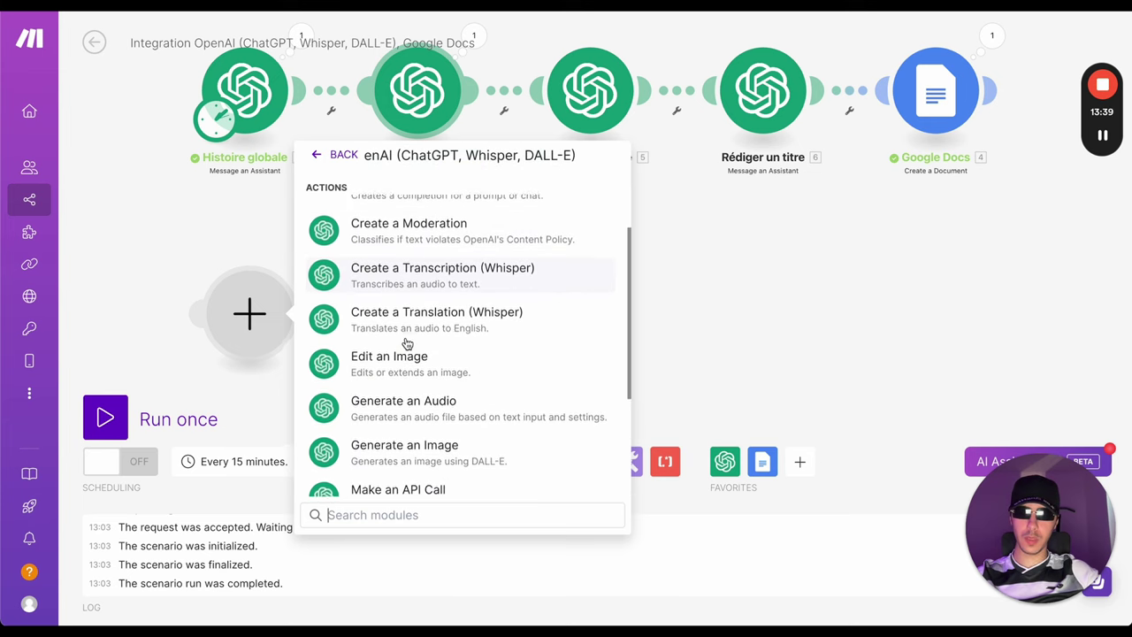
scroll(416, 319, "up", 2)
left_click(435, 278)
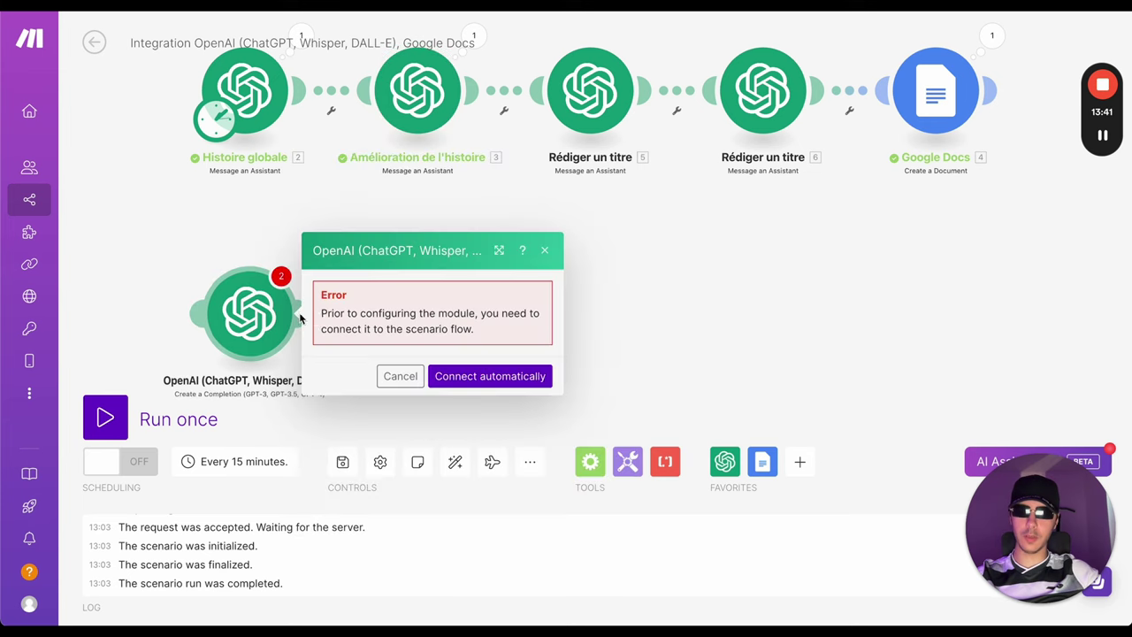
left_click(226, 232)
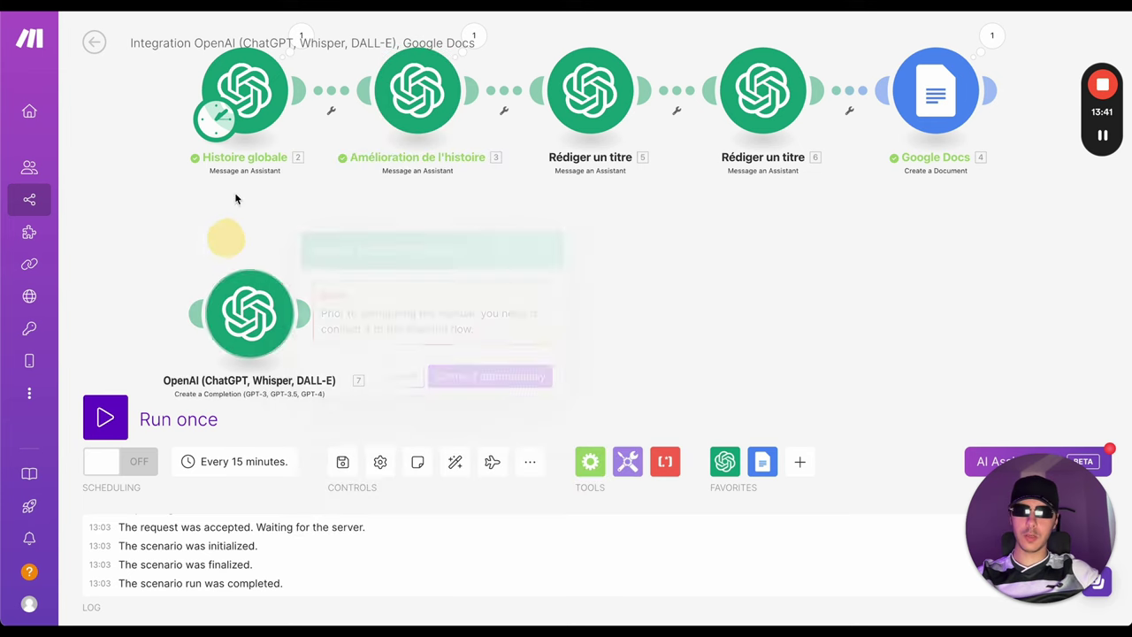
Make the new completion module the scenario's starting module, and set its model to gpt-4 and Max Tokens to 3000.
left_click(256, 310)
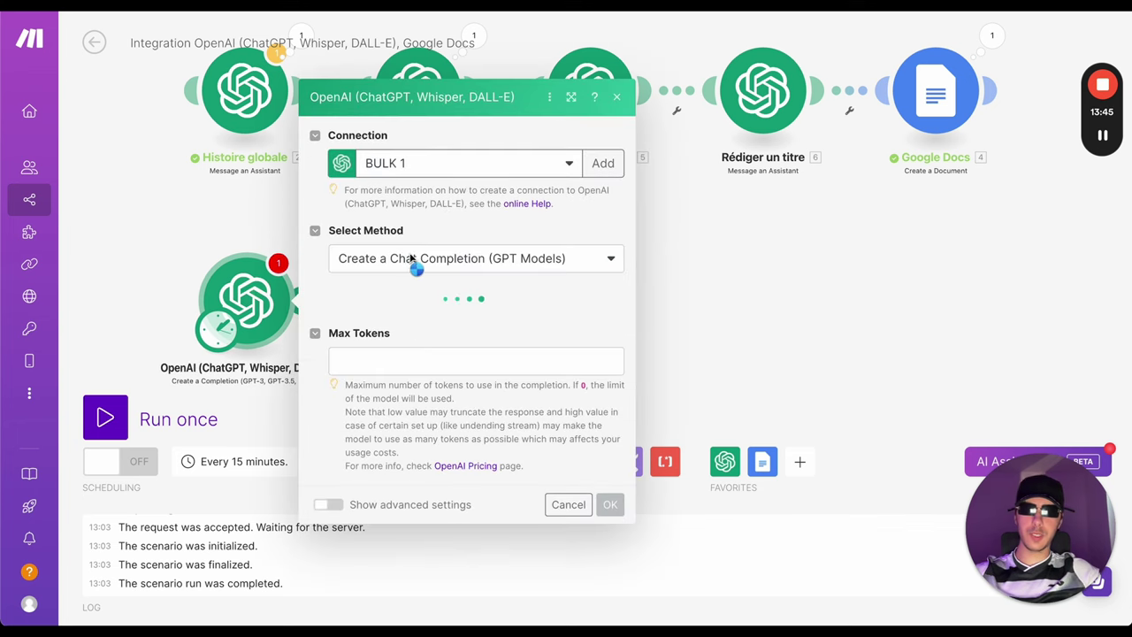
left_click(392, 279)
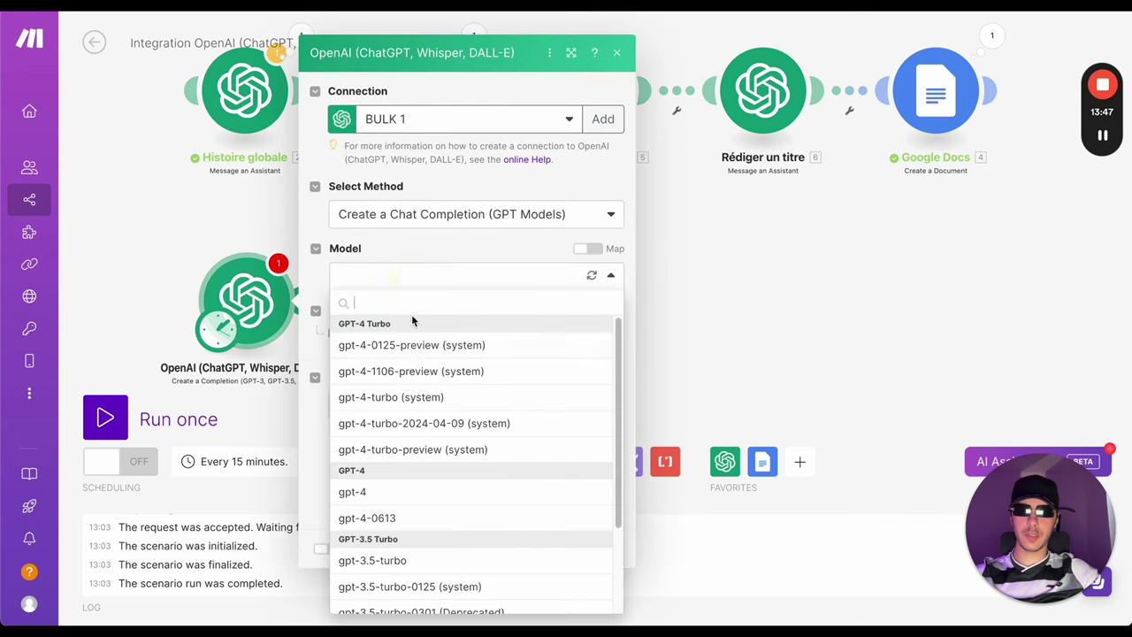
left_click(386, 487)
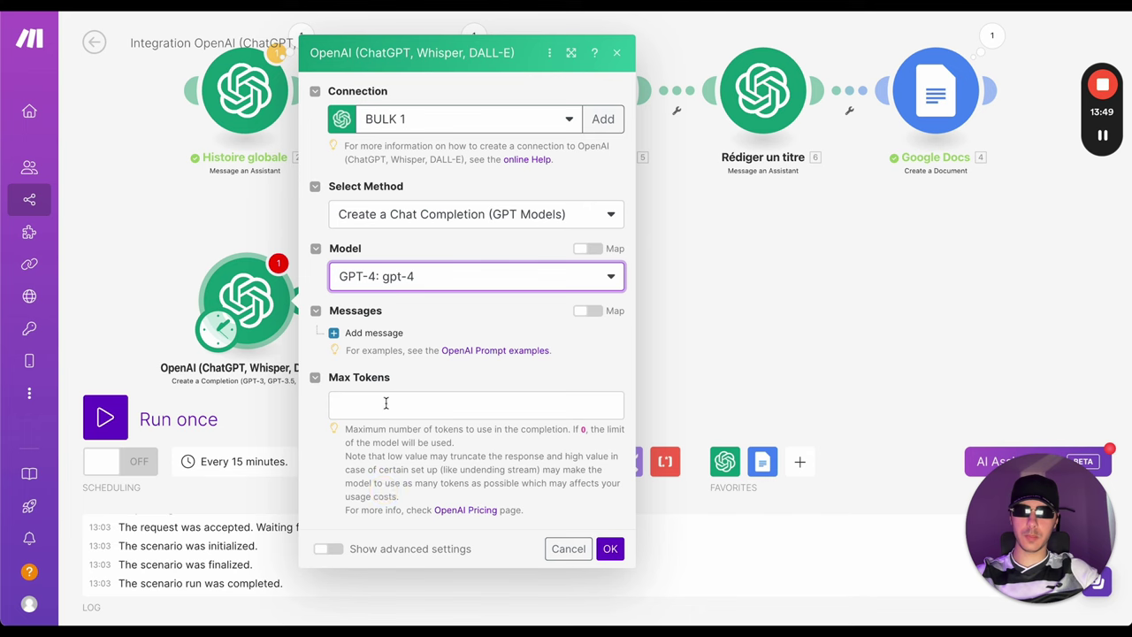
left_click(406, 398)
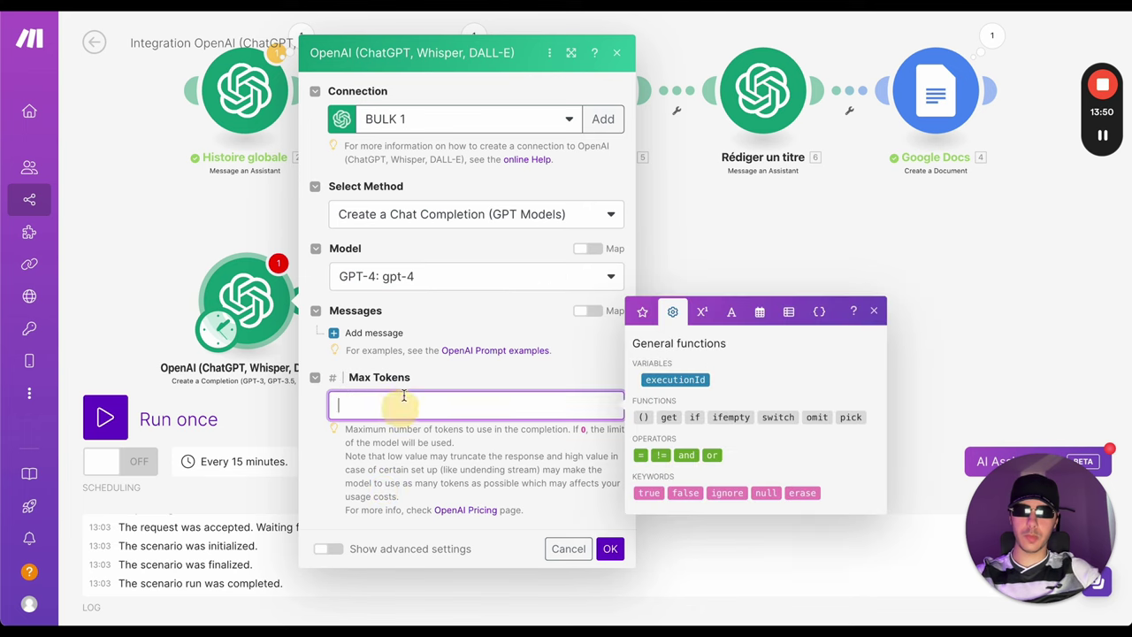
left_click(457, 389)
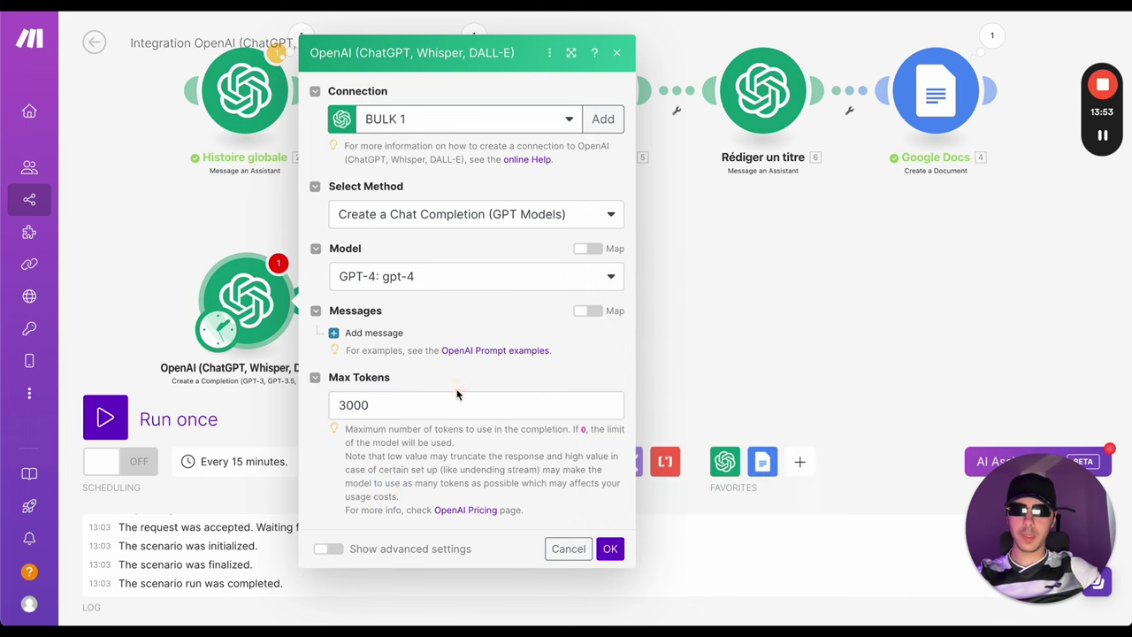
Add a message with the User role and the content "Rédige une histoire" to the completion module and confirm.
left_click(374, 333)
left_click(420, 362)
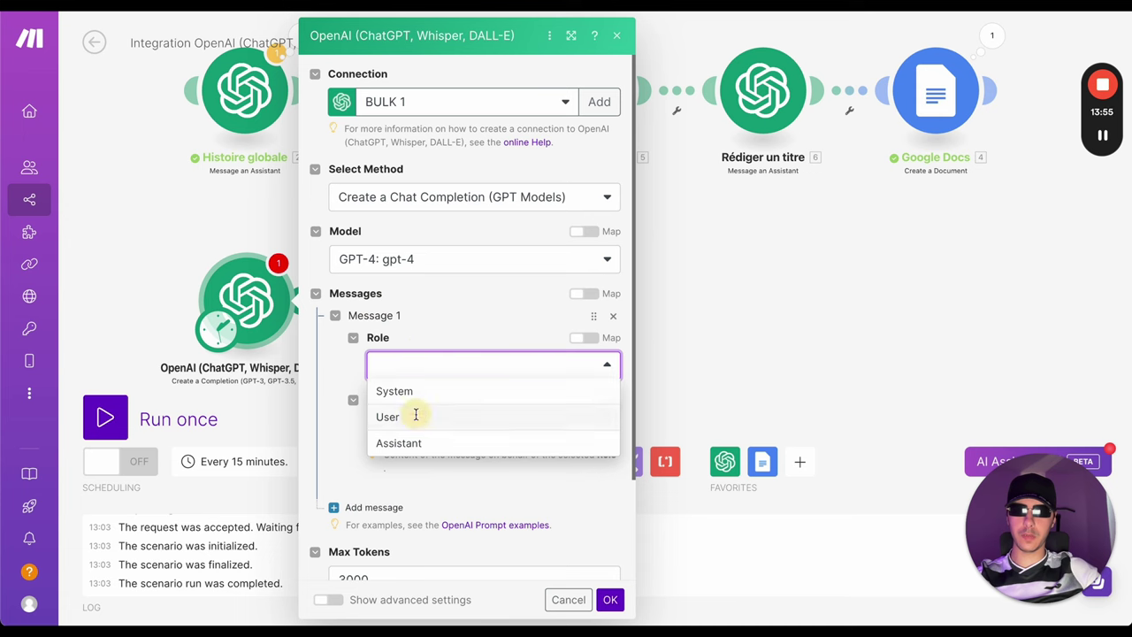
left_click(415, 417)
left_click(389, 423)
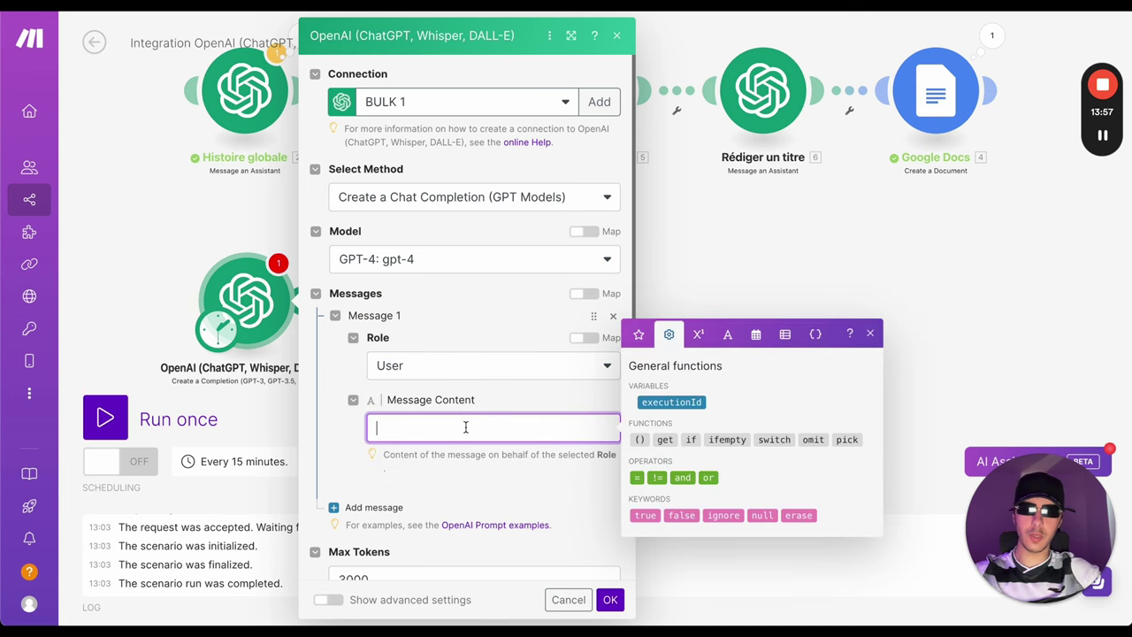
type("Rédige une h")
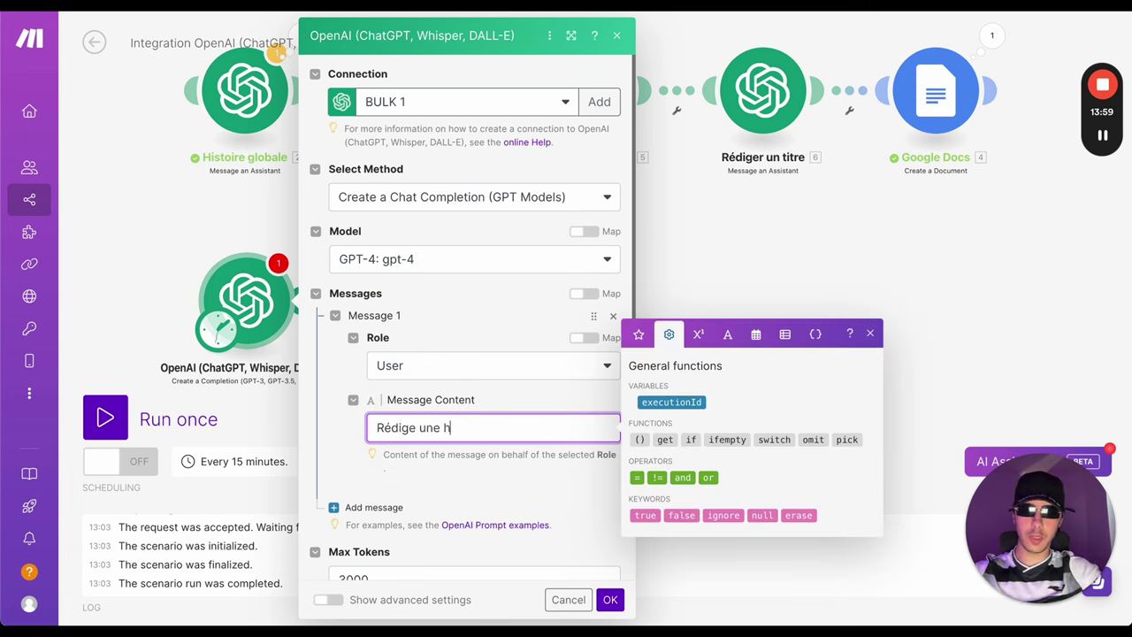
type("istoire")
left_click(610, 600)
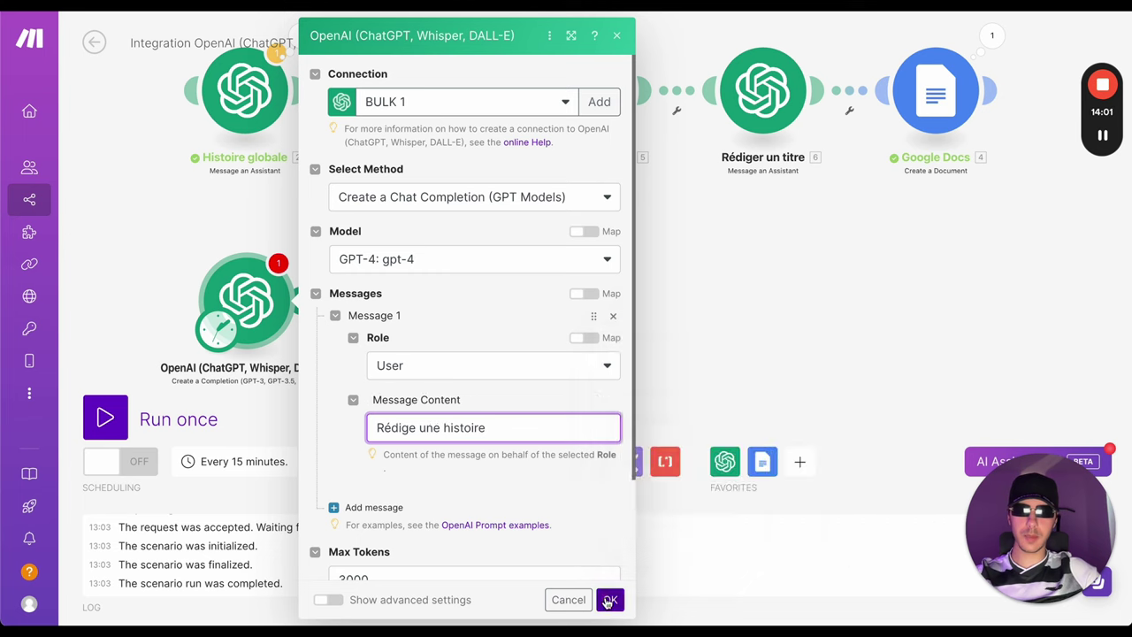
Clone the completion module and connect the copy directly after the original.
right_click(263, 301)
left_click(318, 434)
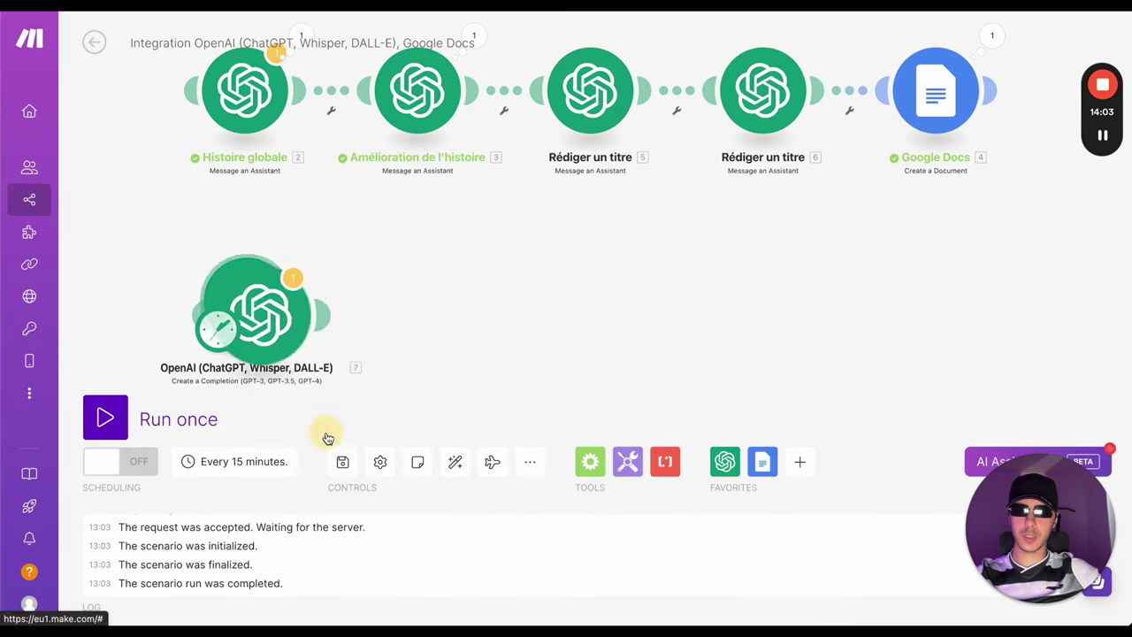
left_click(447, 316)
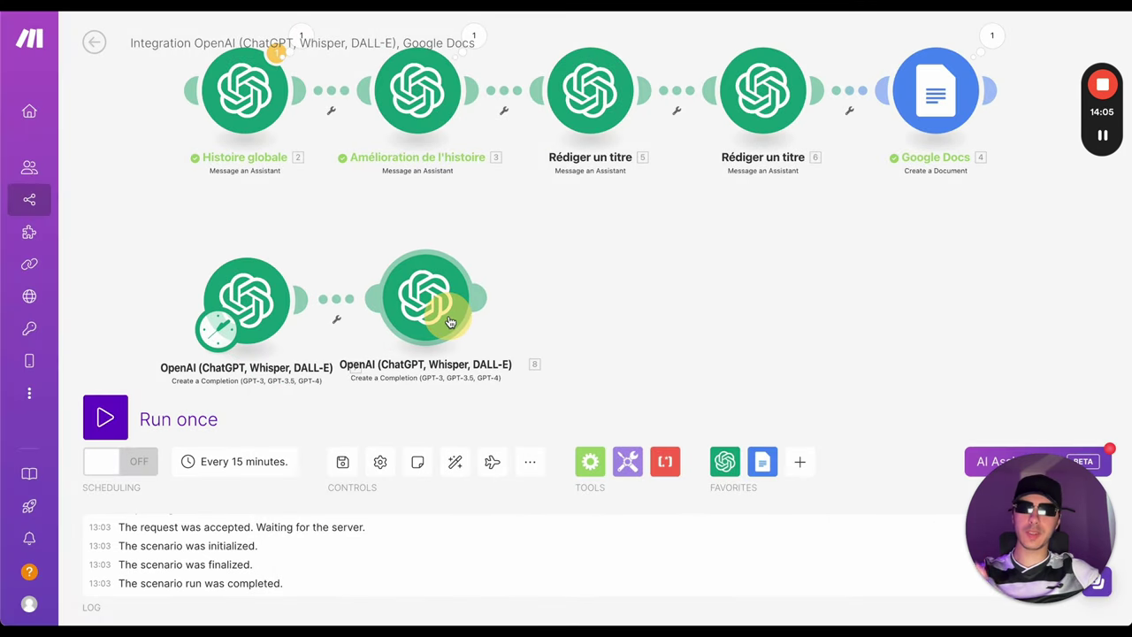
Open the cloned completion module's settings and select the whole content of its message.
left_click(447, 316)
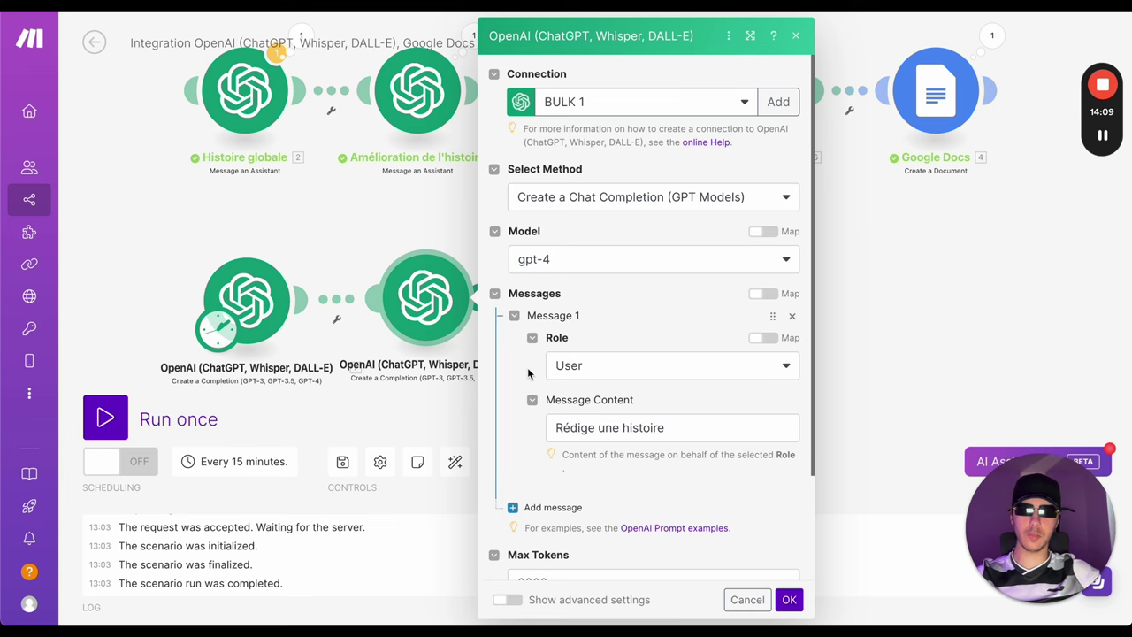
scroll(549, 380, "down", 1)
left_click(583, 398)
key("ctrl+a")
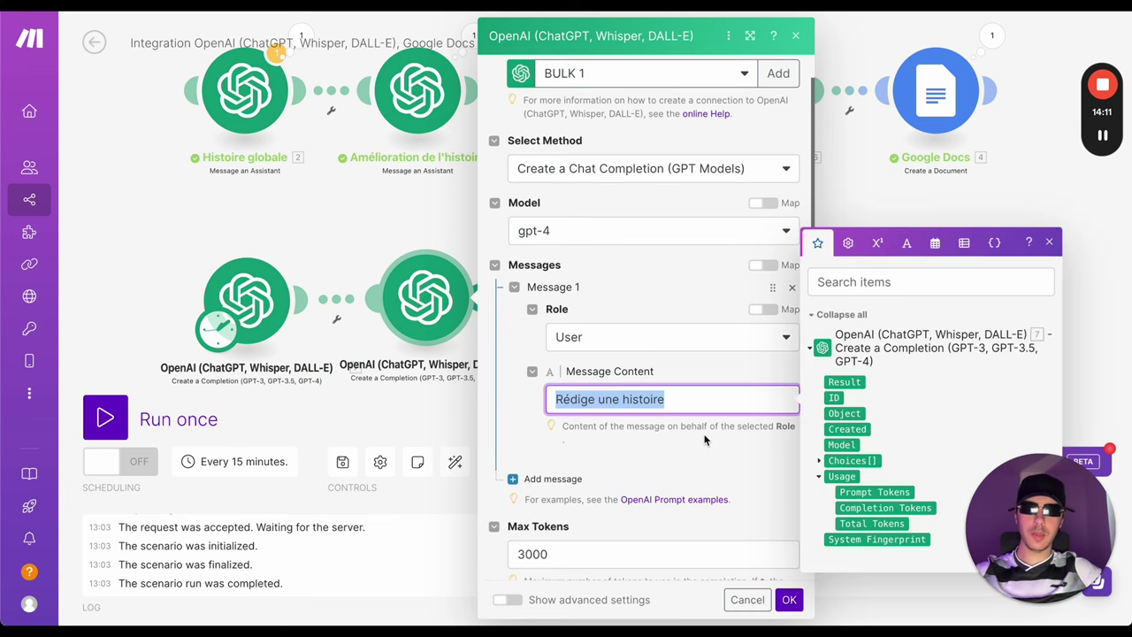